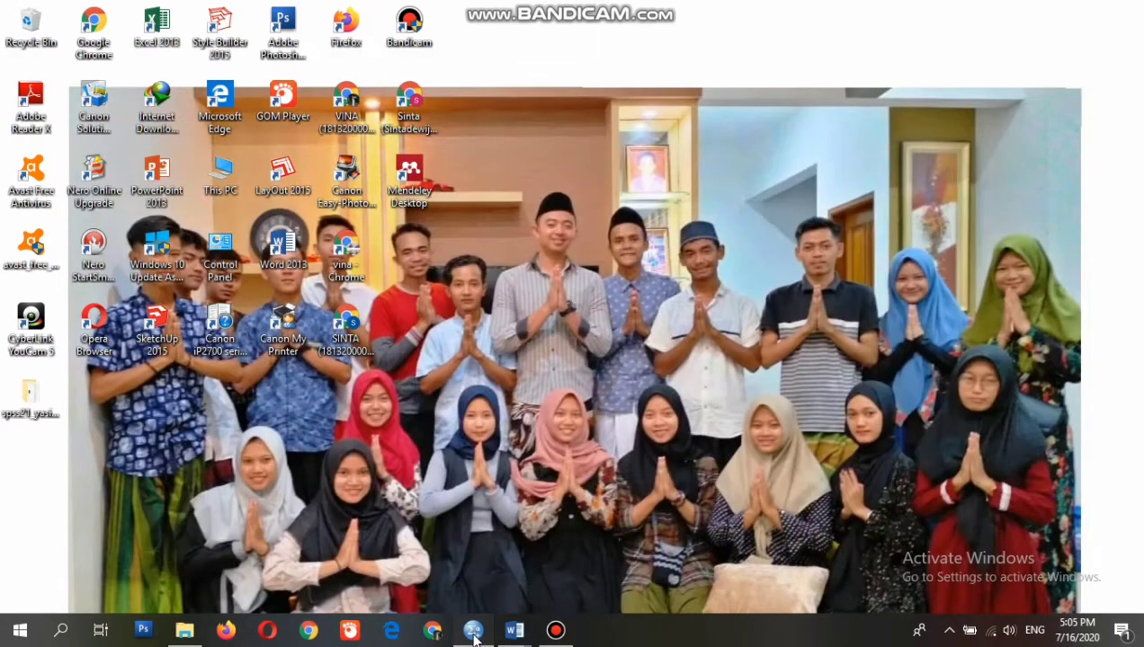
Step: Copy all Authentic Assessment and Konvensional scores, without the header row, from the table in UAS Statistik PBI.docx in Word
{"action": "left_click", "coordinate": [474, 632]}
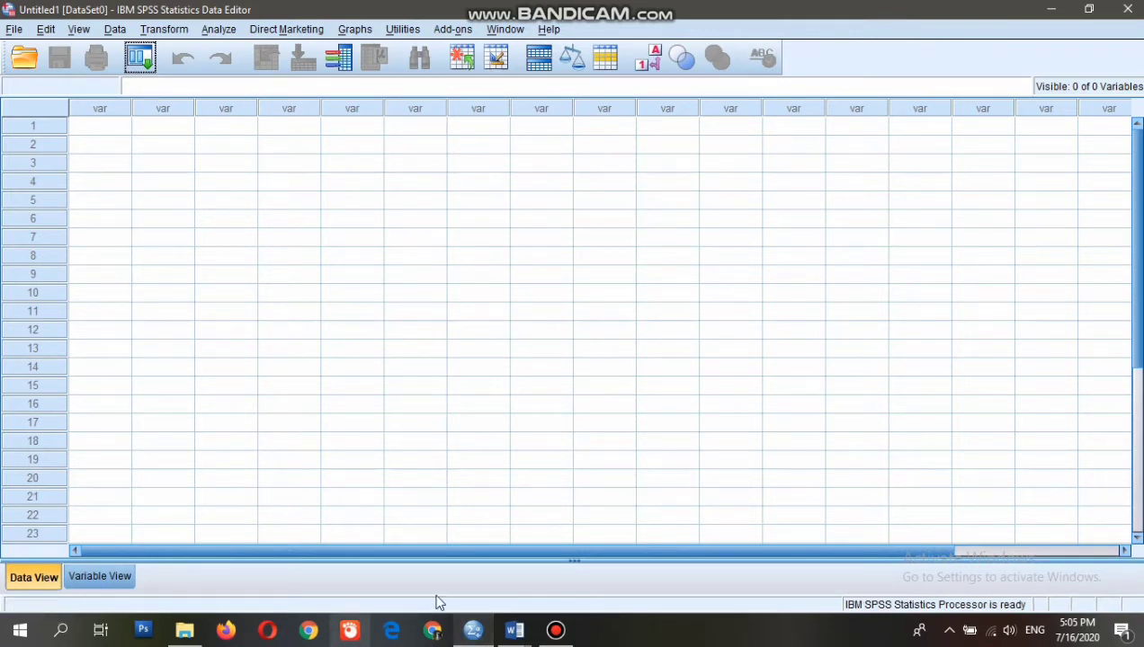
{"action": "left_click", "coordinate": [515, 632]}
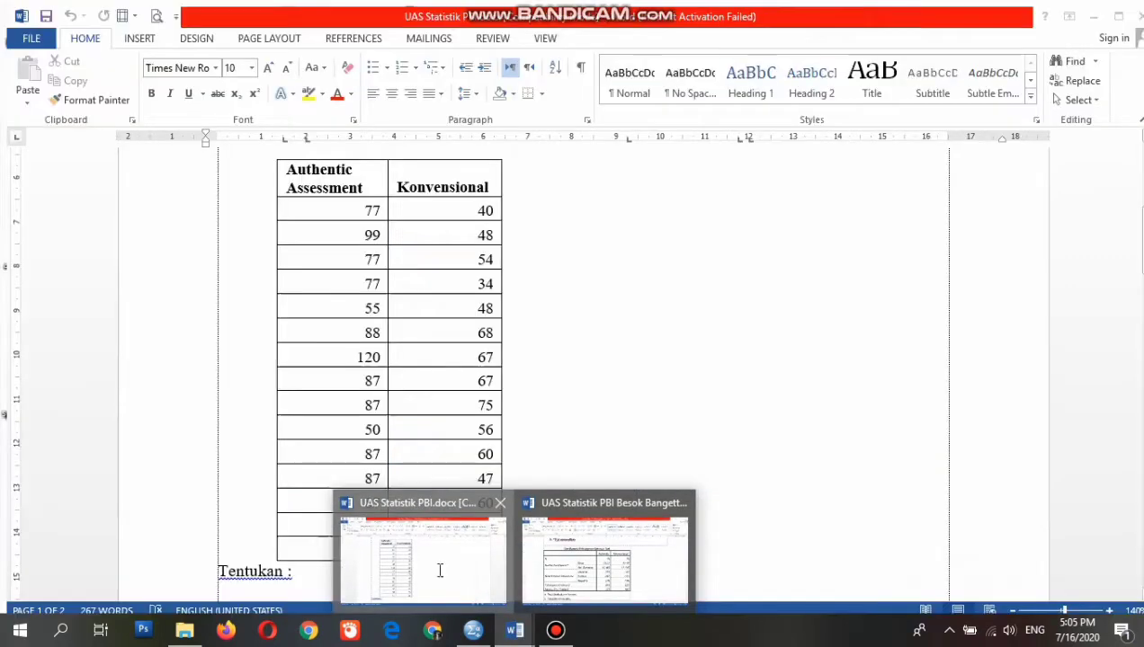
{"action": "left_click", "coordinate": [440, 575]}
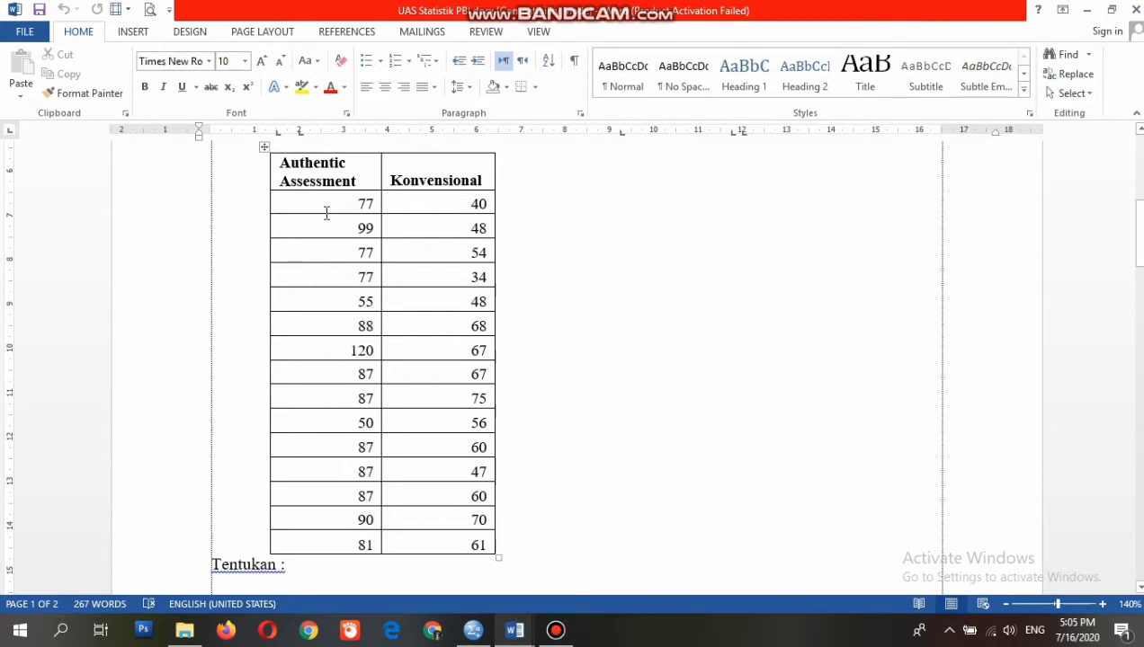
{"action": "left_click_drag", "start_coordinate": [357, 204], "coordinate": [465, 547]}
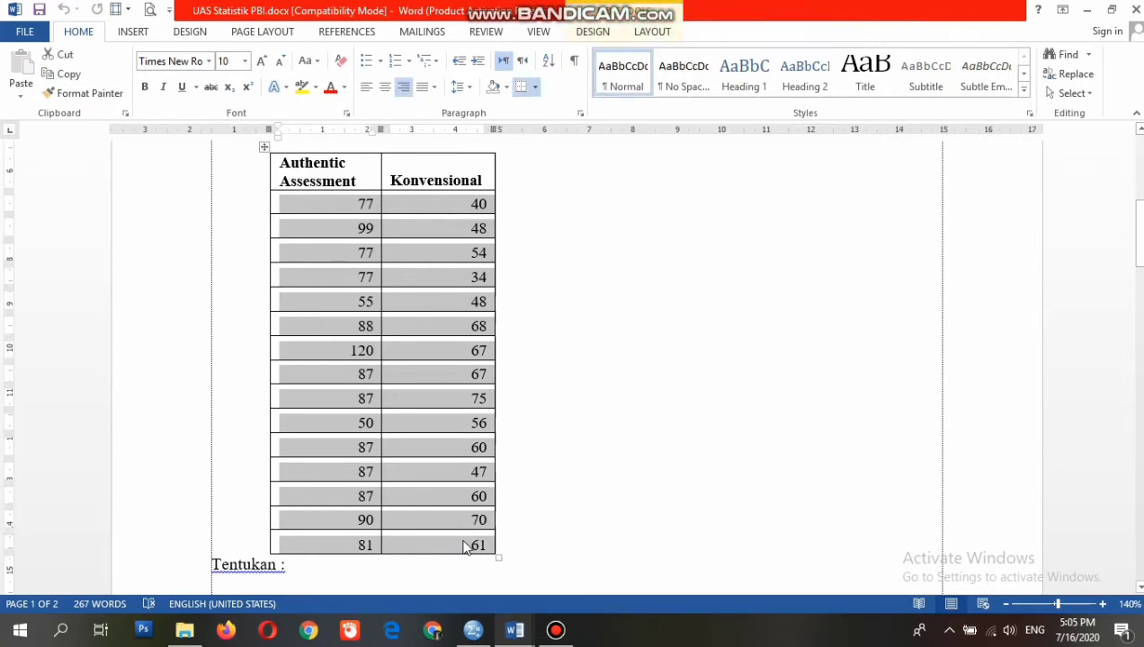
{"action": "right_click", "coordinate": [465, 546]}
{"action": "left_click", "coordinate": [541, 344]}
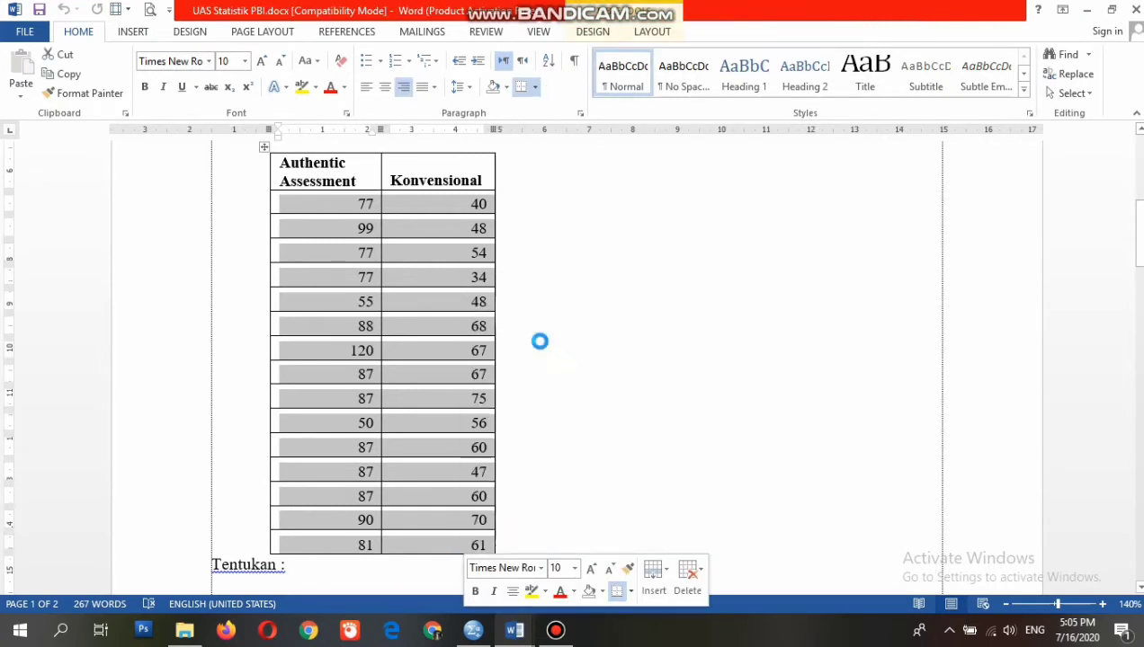
Step: Paste the copied scores into the empty SPSS dataset, starting at row 1 of the first column
{"action": "left_click", "coordinate": [490, 628]}
{"action": "left_click", "coordinate": [97, 134]}
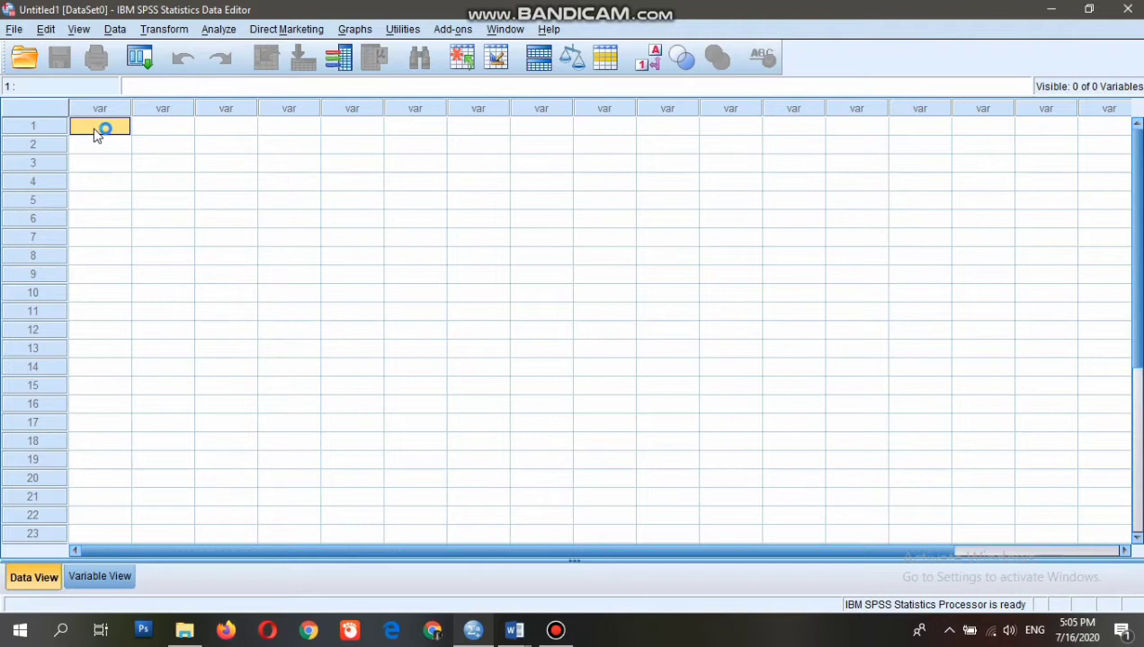
{"action": "right_click", "coordinate": [97, 131]}
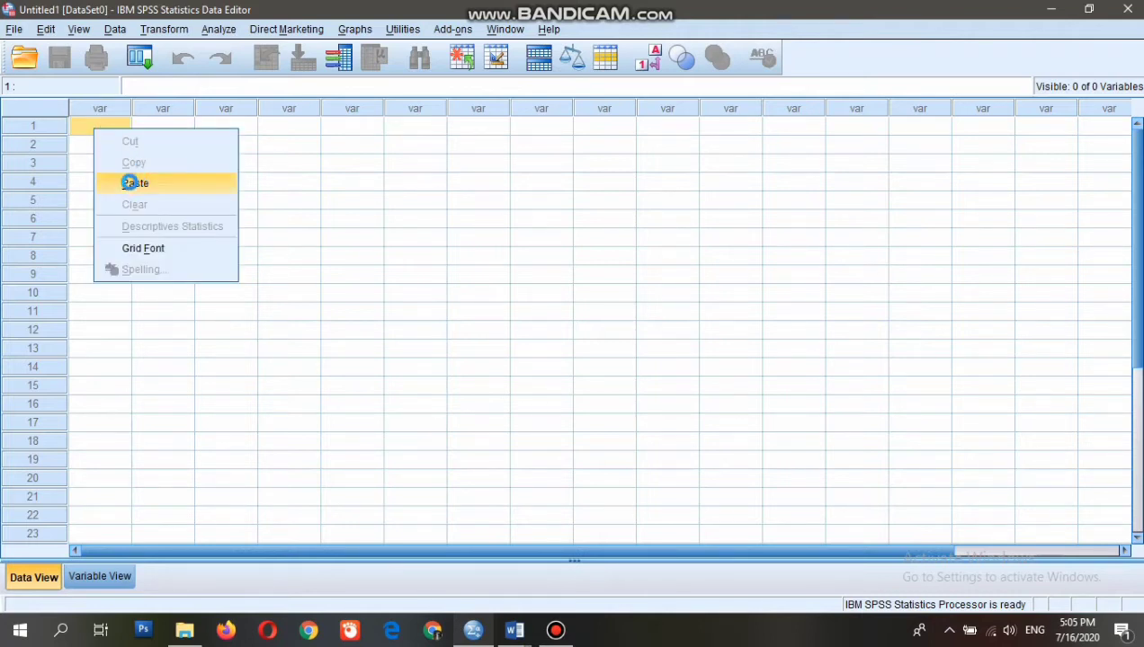
{"action": "left_click", "coordinate": [130, 182]}
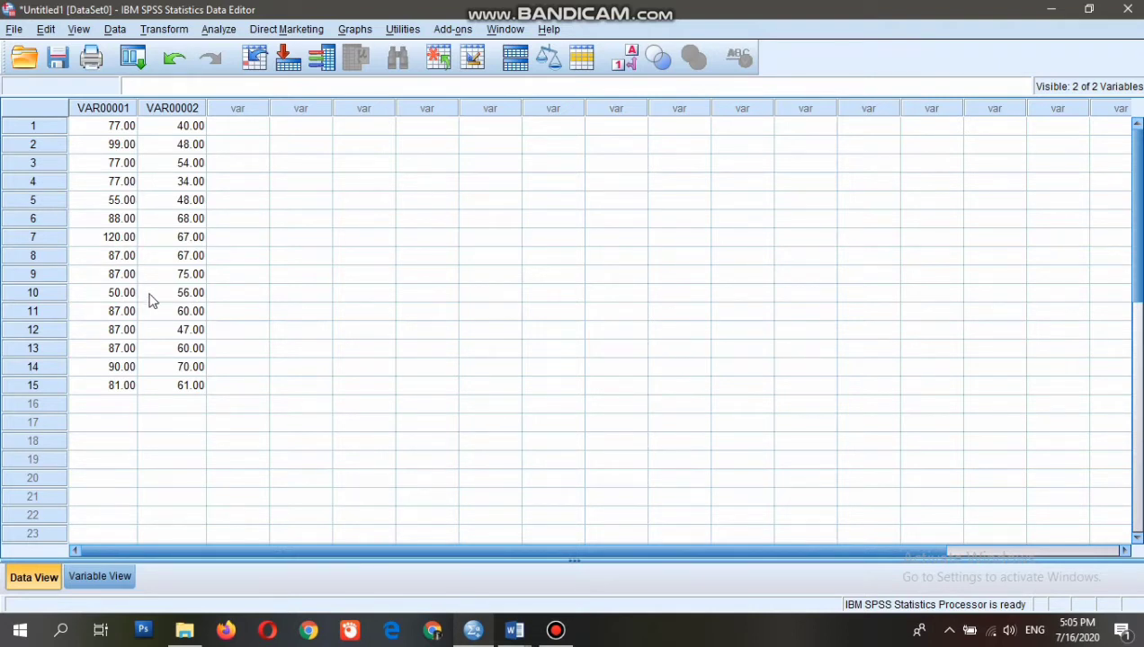
Step: Rename the first variable to Authentic and the second variable to Konvensional
{"action": "left_click", "coordinate": [119, 581]}
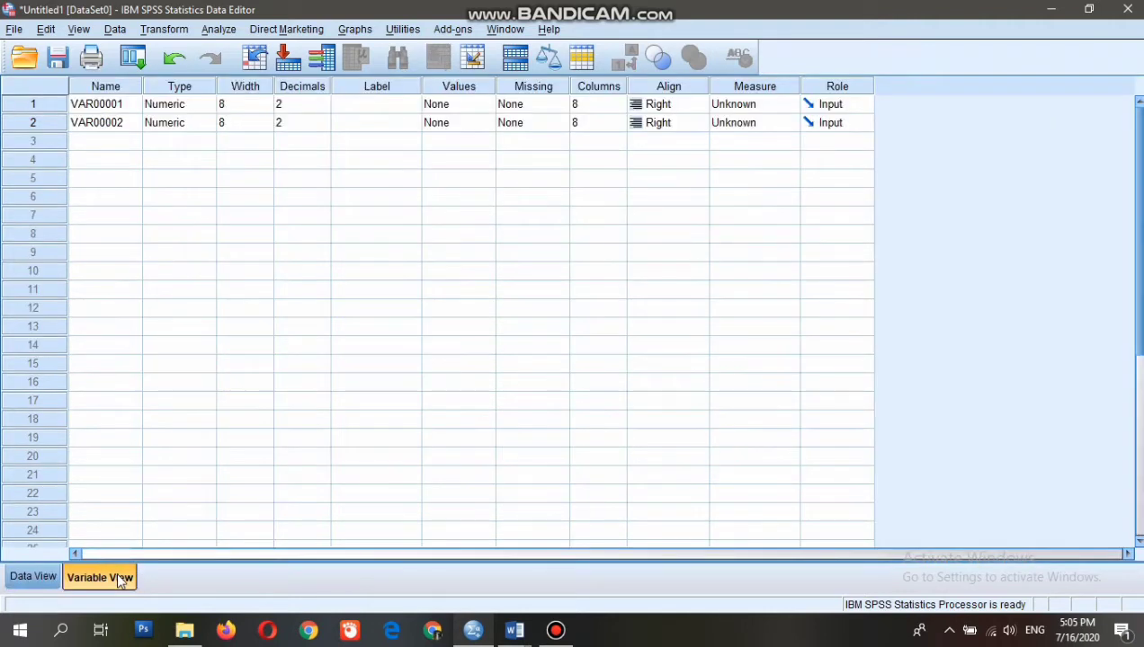
{"action": "left_click", "coordinate": [115, 108]}
{"action": "left_click", "coordinate": [115, 106]}
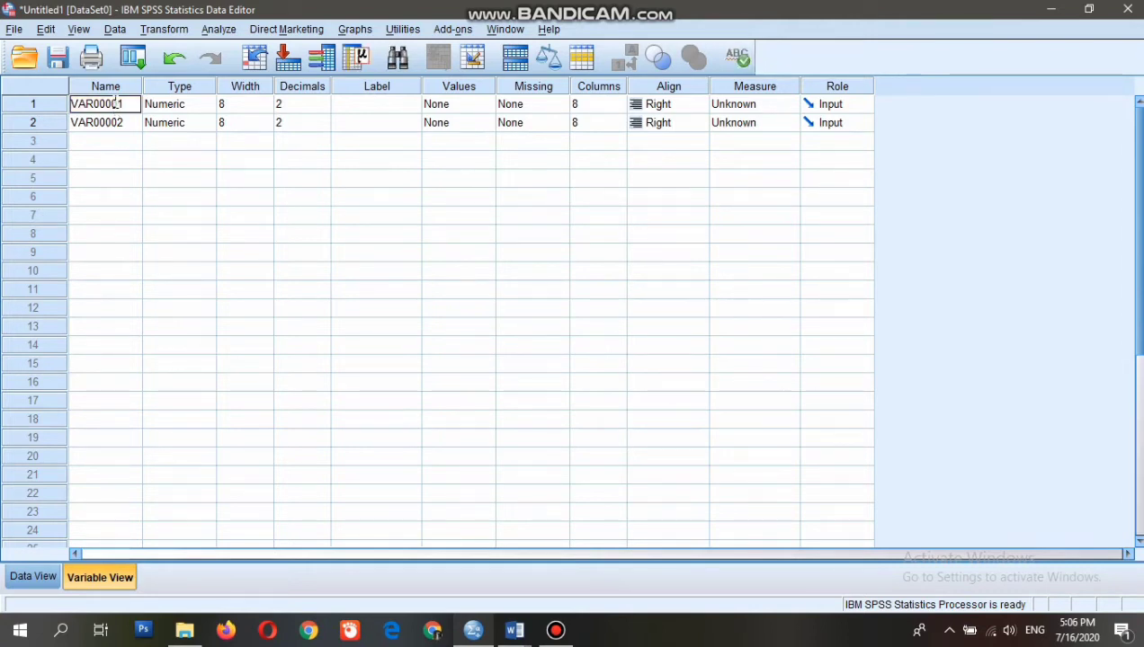
{"action": "type", "text": "Au"}
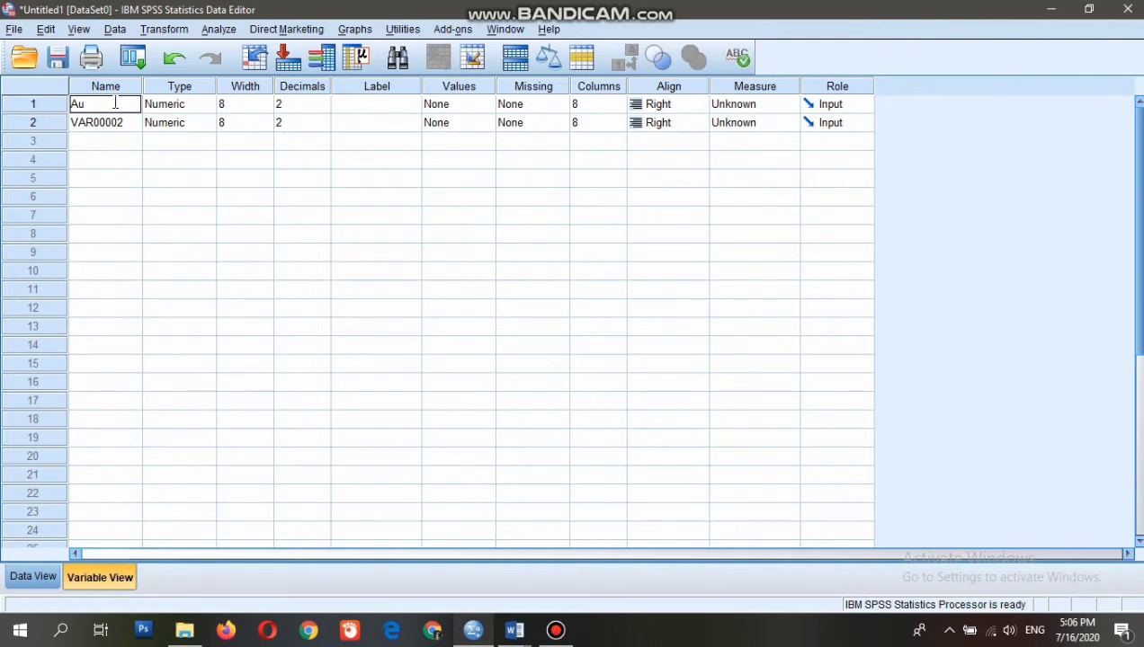
{"action": "type", "text": "thentic"}
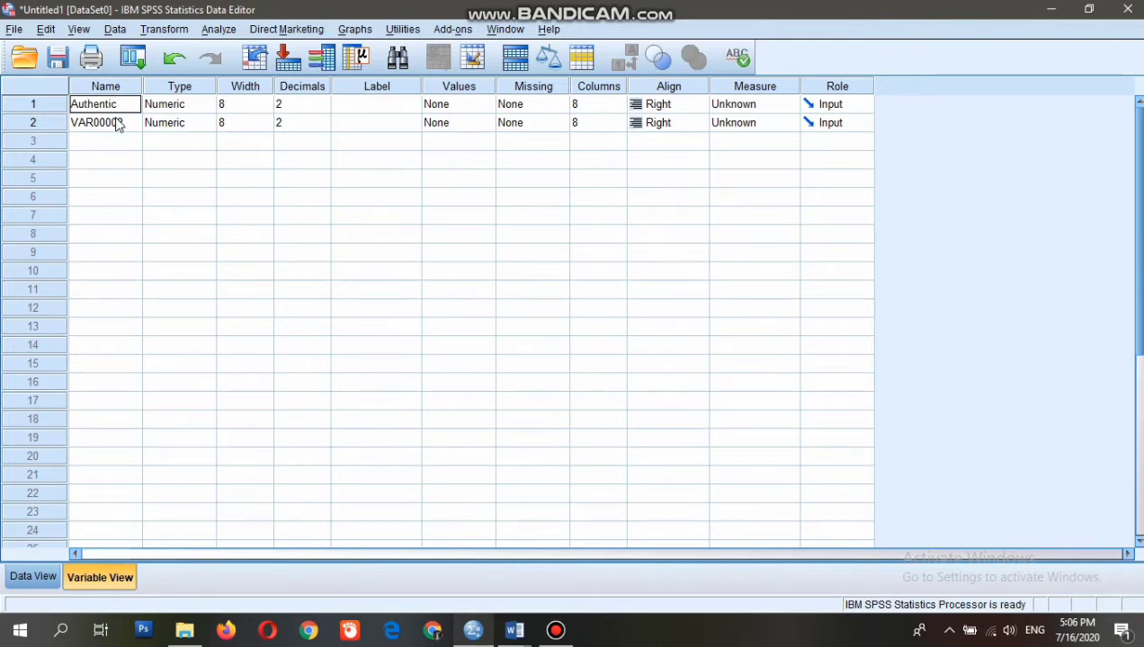
{"action": "left_click", "coordinate": [116, 119]}
{"action": "left_click", "coordinate": [117, 119]}
{"action": "type", "text": "K"}
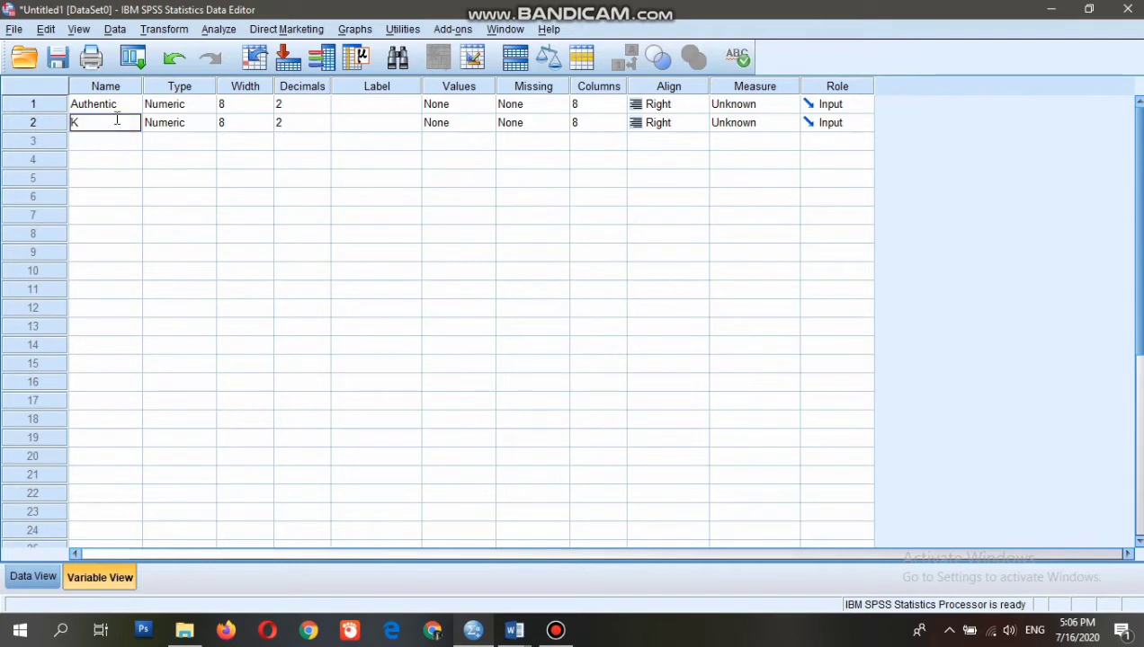
{"action": "type", "text": "onvensional"}
Step: Set the decimals of both variables to 0 and return to the data sheet
{"action": "left_click", "coordinate": [325, 108]}
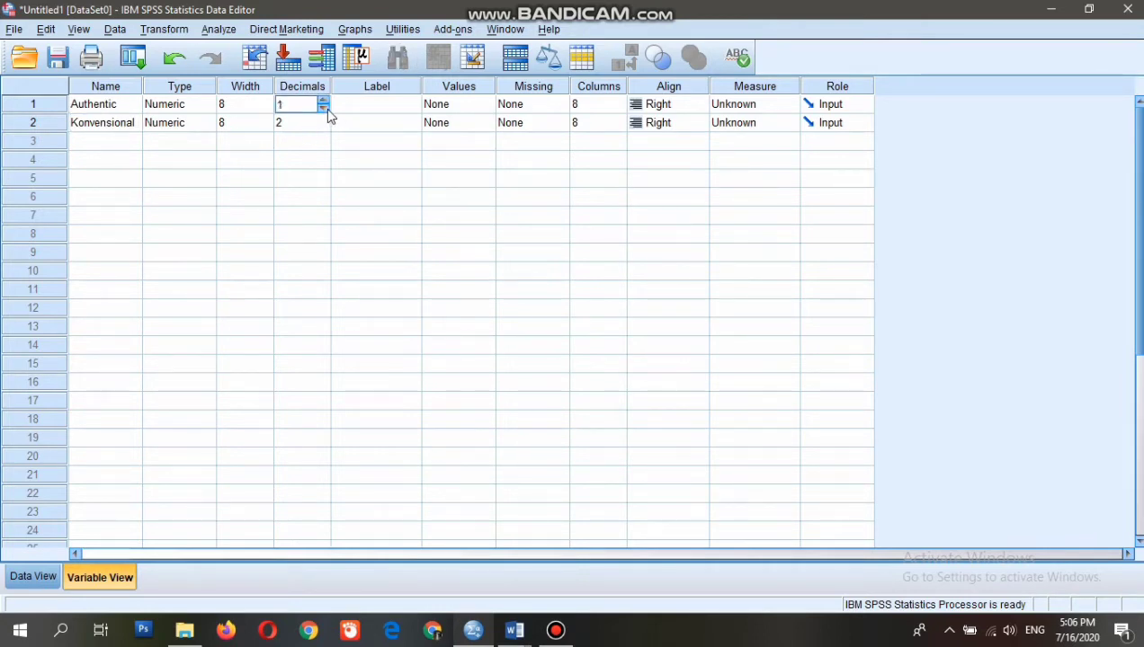
{"action": "left_click", "coordinate": [326, 107]}
{"action": "left_click", "coordinate": [325, 127]}
{"action": "left_click", "coordinate": [324, 126]}
{"action": "left_click", "coordinate": [32, 577]}
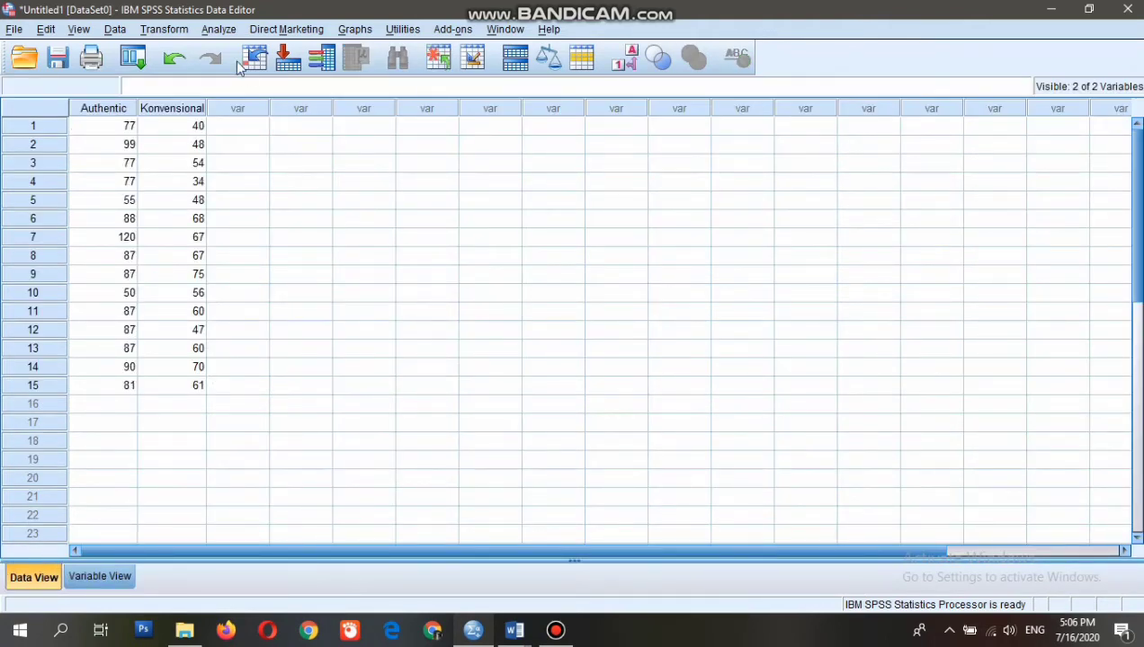
Step: Run a legacy nonparametric One-Sample Kolmogorov-Smirnov test on Authentic and Konvensional with the Normal test distribution
{"action": "left_click", "coordinate": [221, 30]}
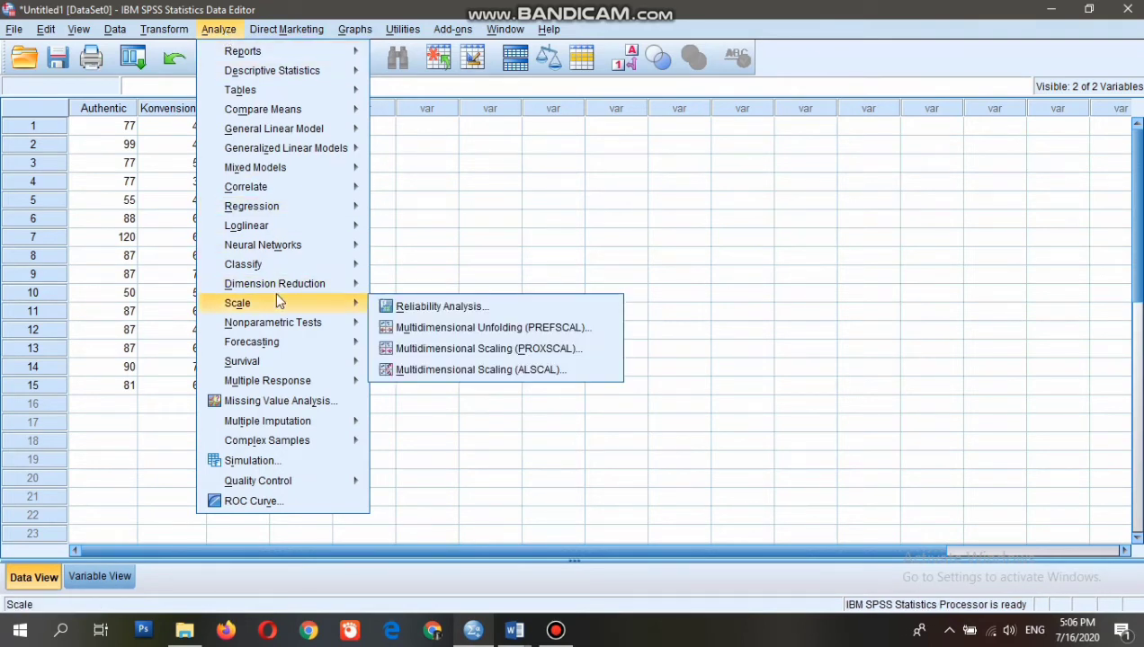
{"action": "mouse_move", "coordinate": [290, 326]}
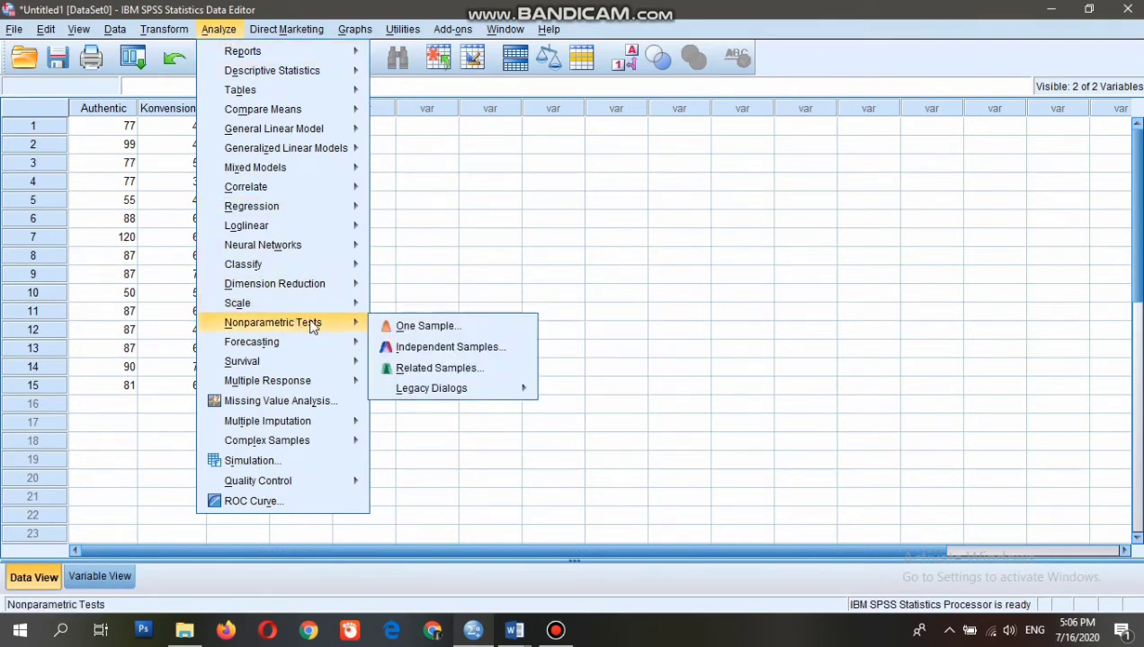
{"action": "mouse_move", "coordinate": [420, 393]}
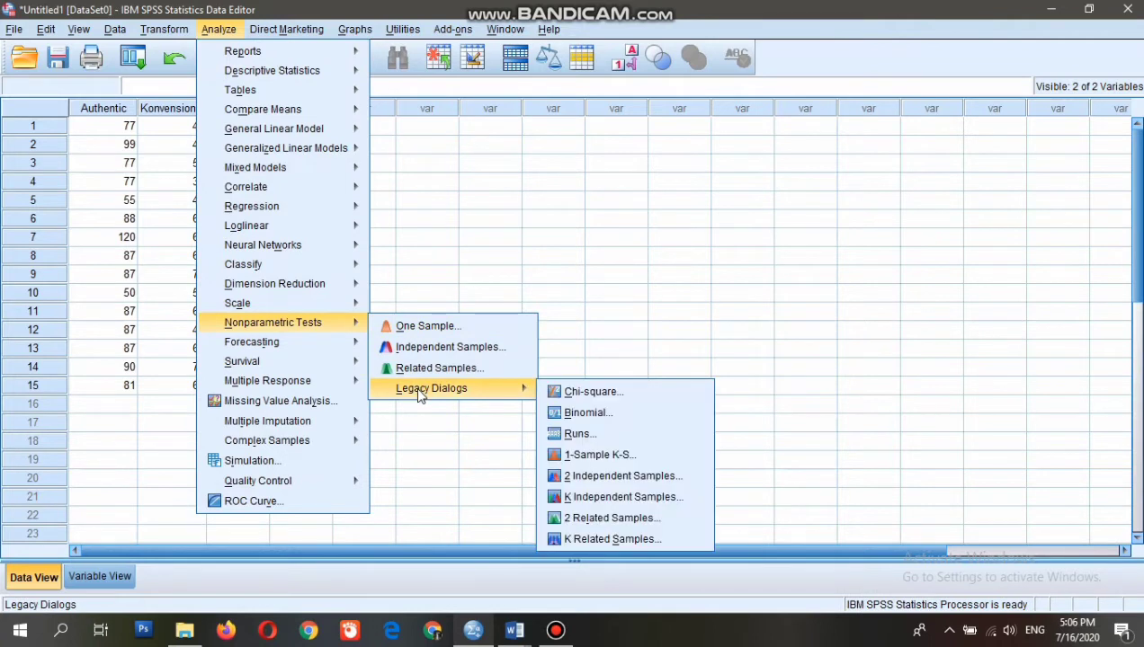
{"action": "left_click", "coordinate": [575, 456]}
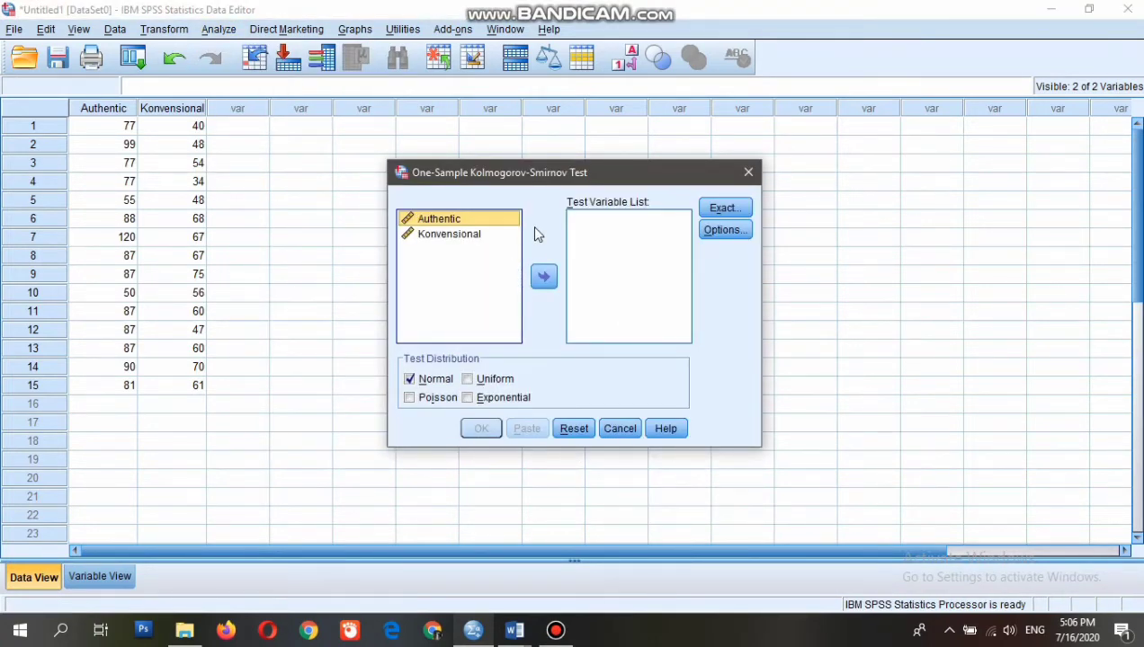
{"action": "left_click", "coordinate": [544, 276]}
{"action": "left_click", "coordinate": [474, 221]}
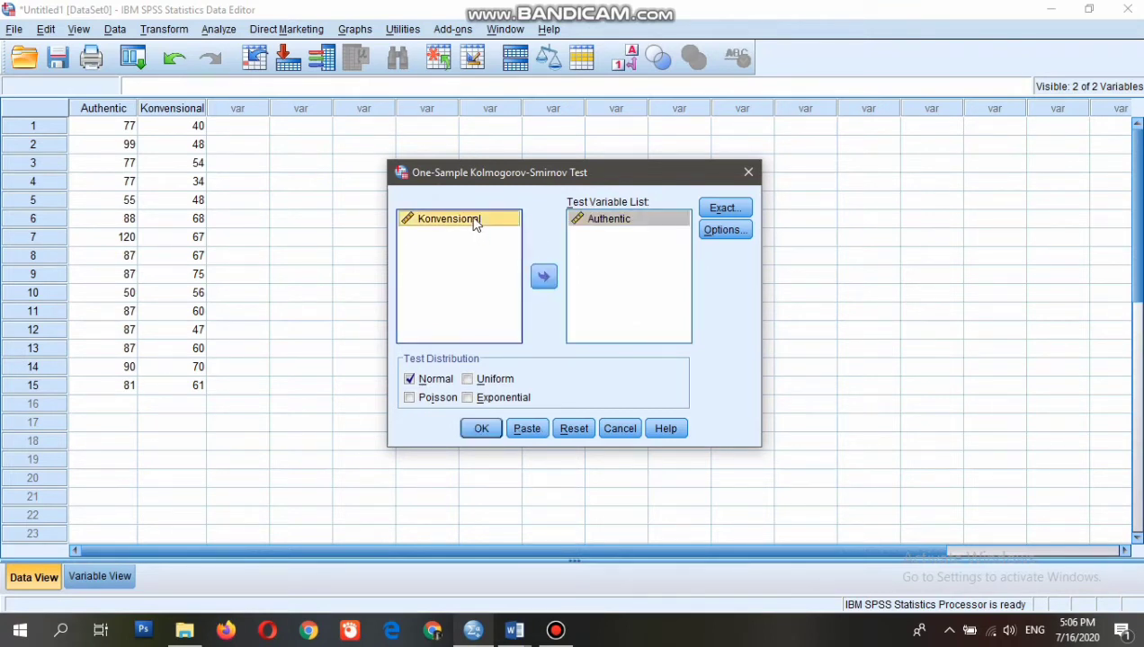
{"action": "left_click", "coordinate": [544, 280]}
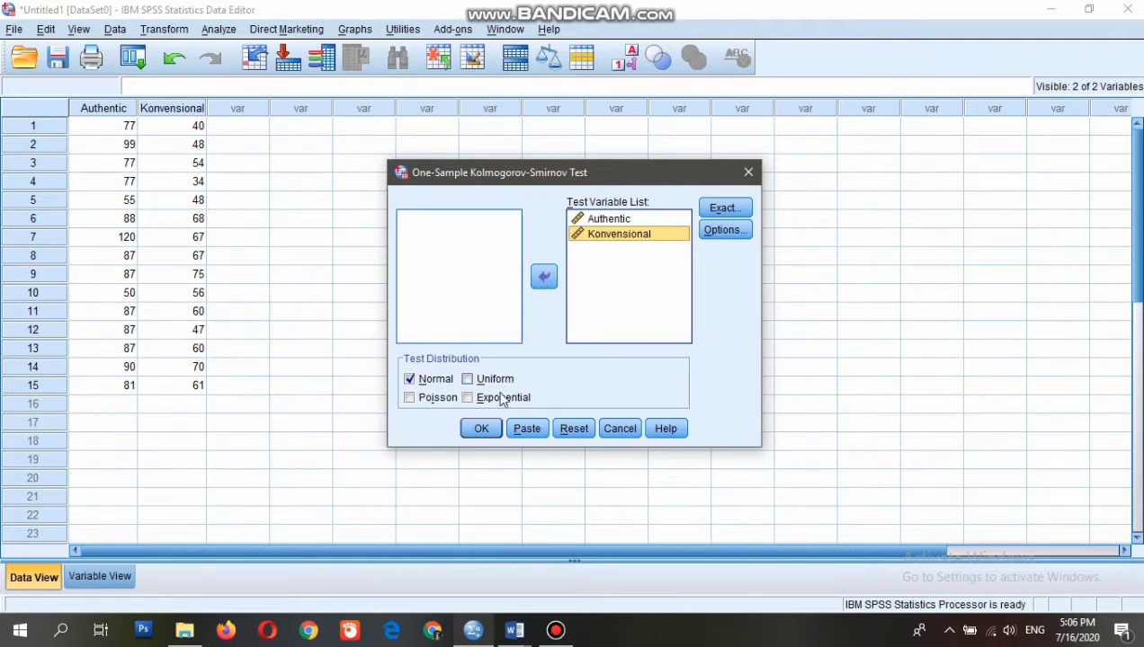
{"action": "left_click", "coordinate": [483, 429]}
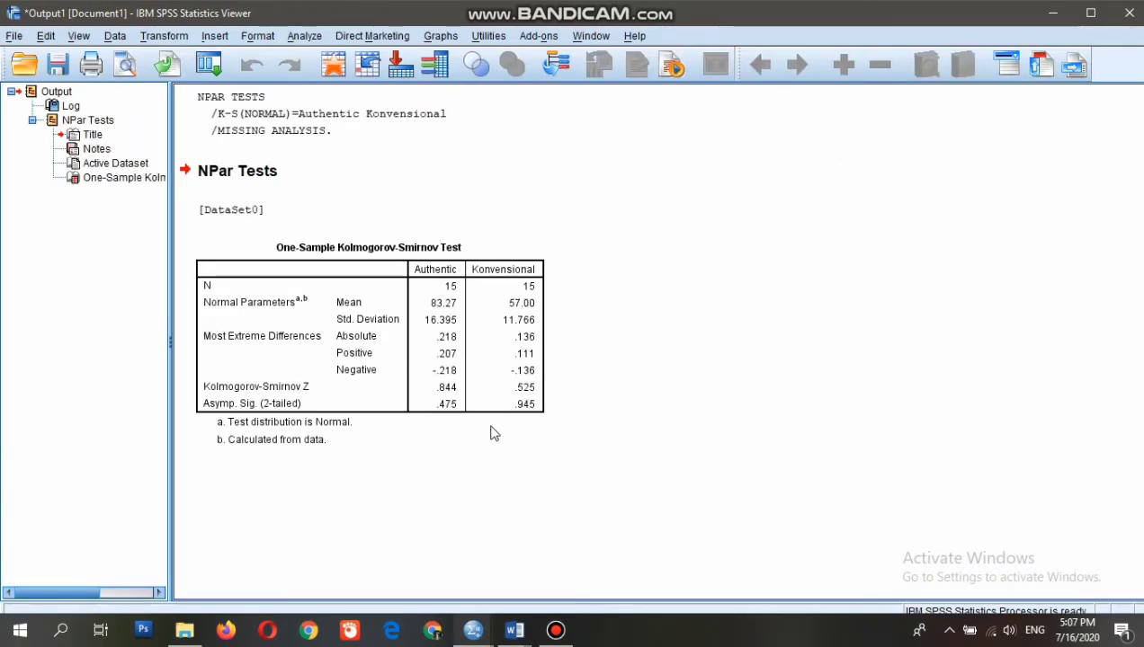
Step: Examine the Kolmogorov-Smirnov output table and read the matching "Uji normalitas" interpretation in the second UAS Statistik PBI document in Word
{"action": "left_click", "coordinate": [501, 338]}
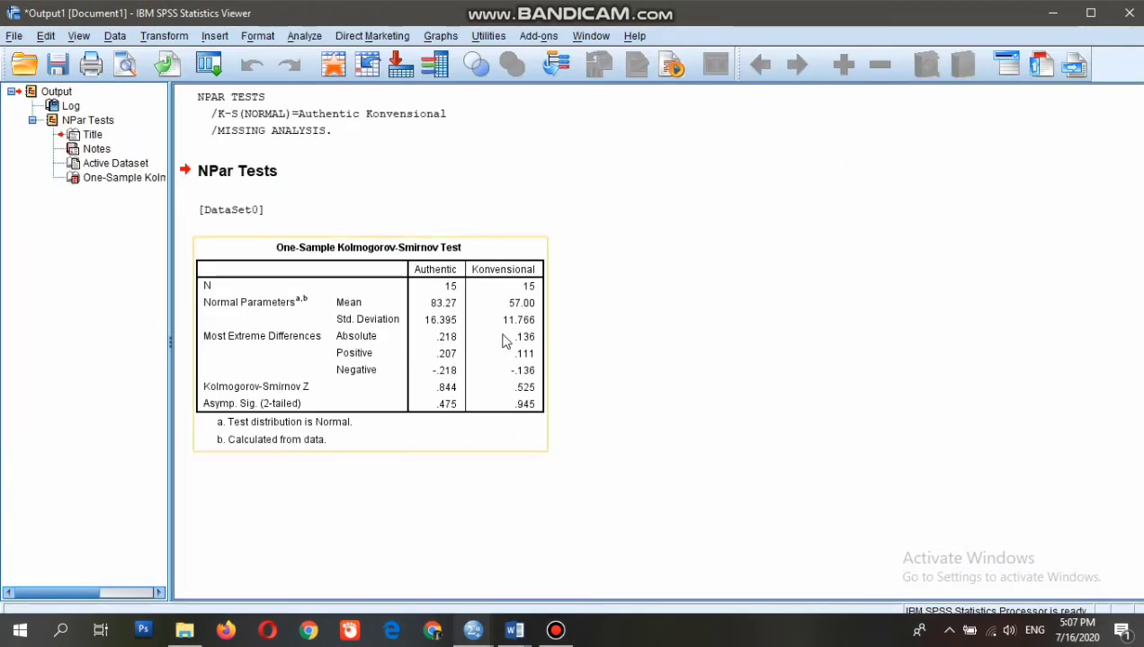
{"action": "left_click", "coordinate": [519, 249]}
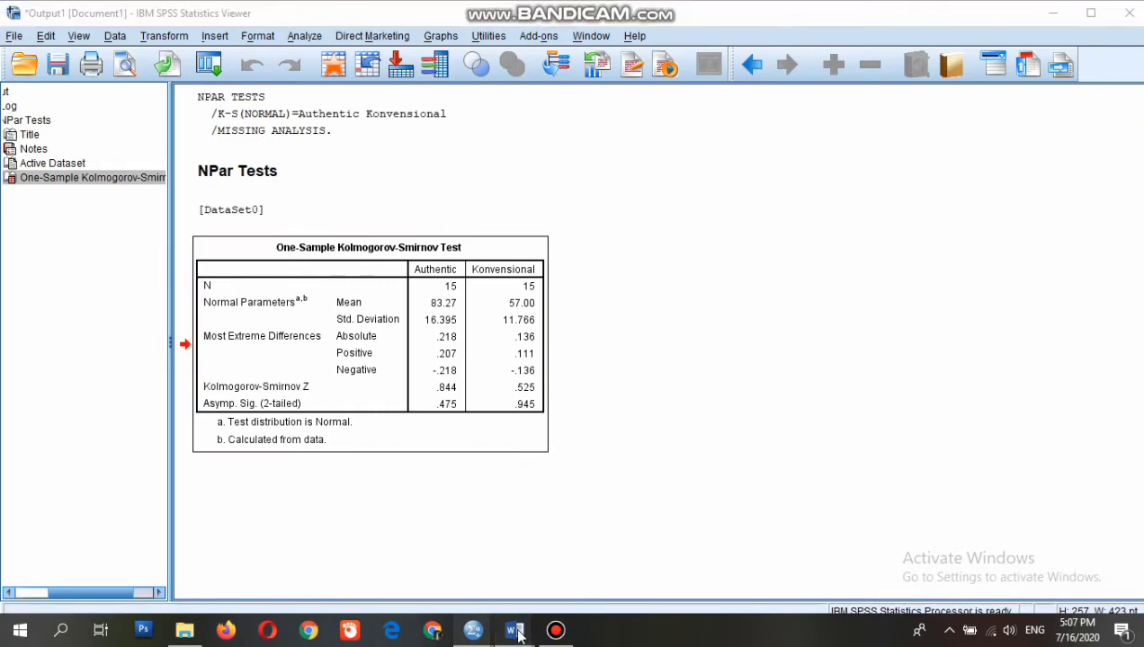
{"action": "mouse_move", "coordinate": [518, 628]}
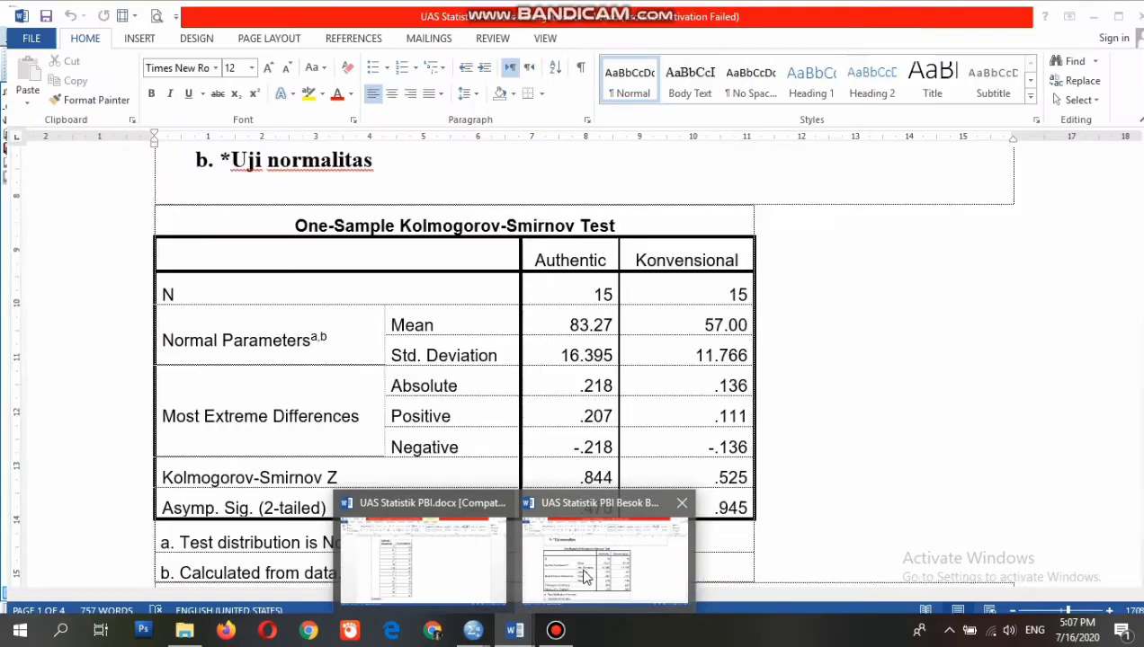
{"action": "left_click", "coordinate": [583, 575]}
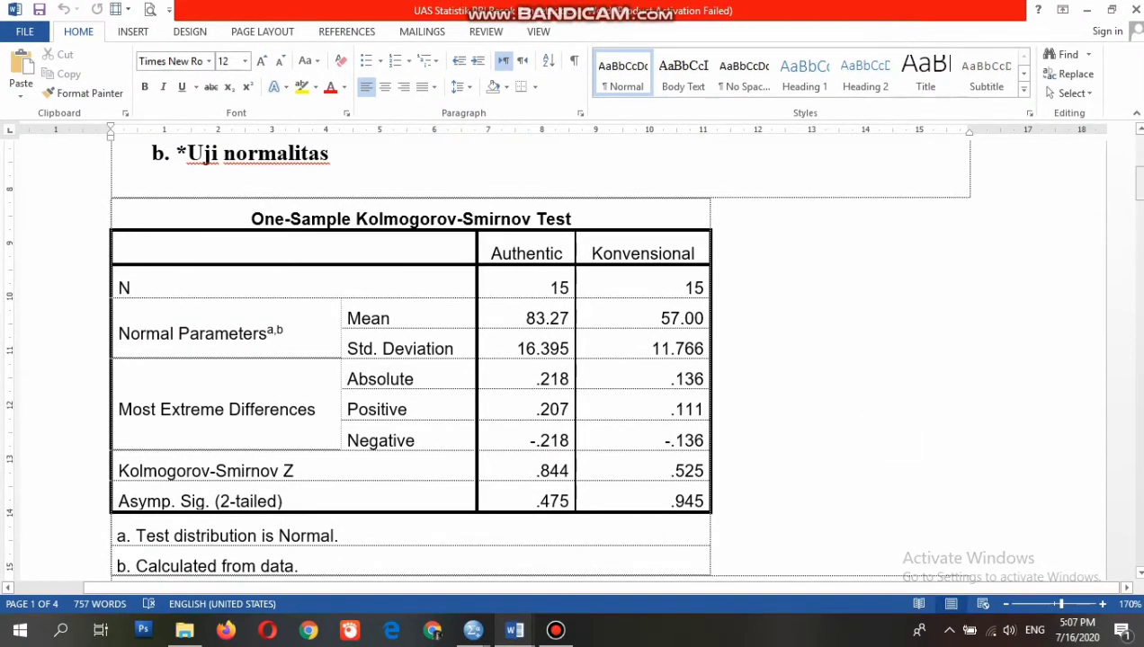
{"action": "left_click_drag", "start_coordinate": [1140, 185], "coordinate": [1139, 219]}
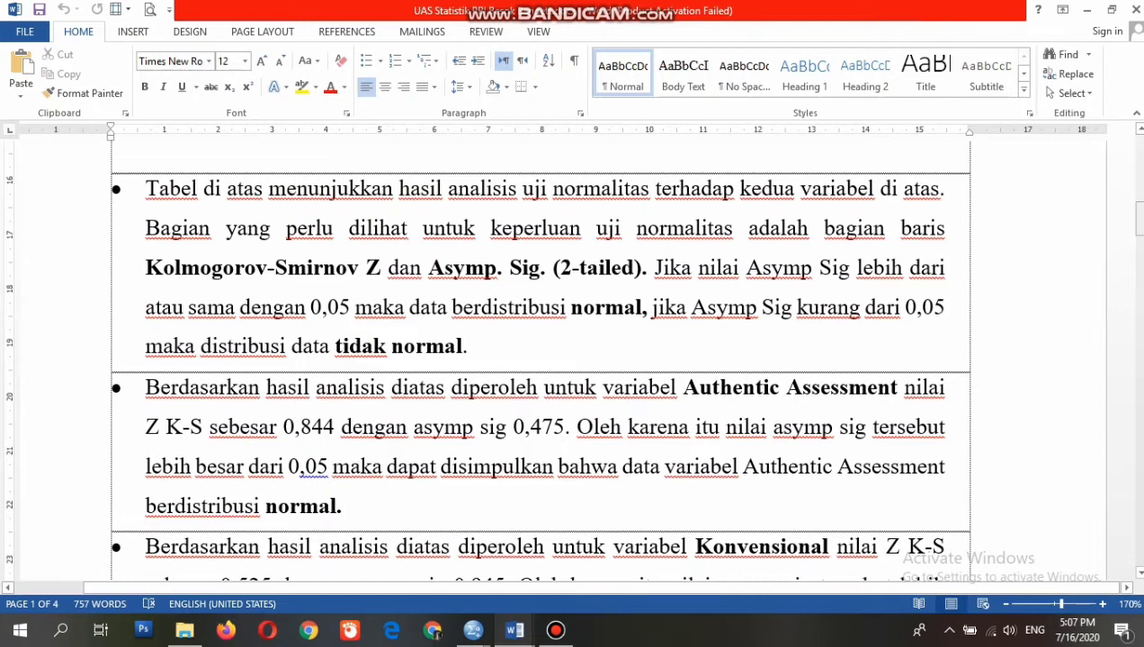
{"action": "left_click_drag", "start_coordinate": [1140, 218], "coordinate": [1140, 227]}
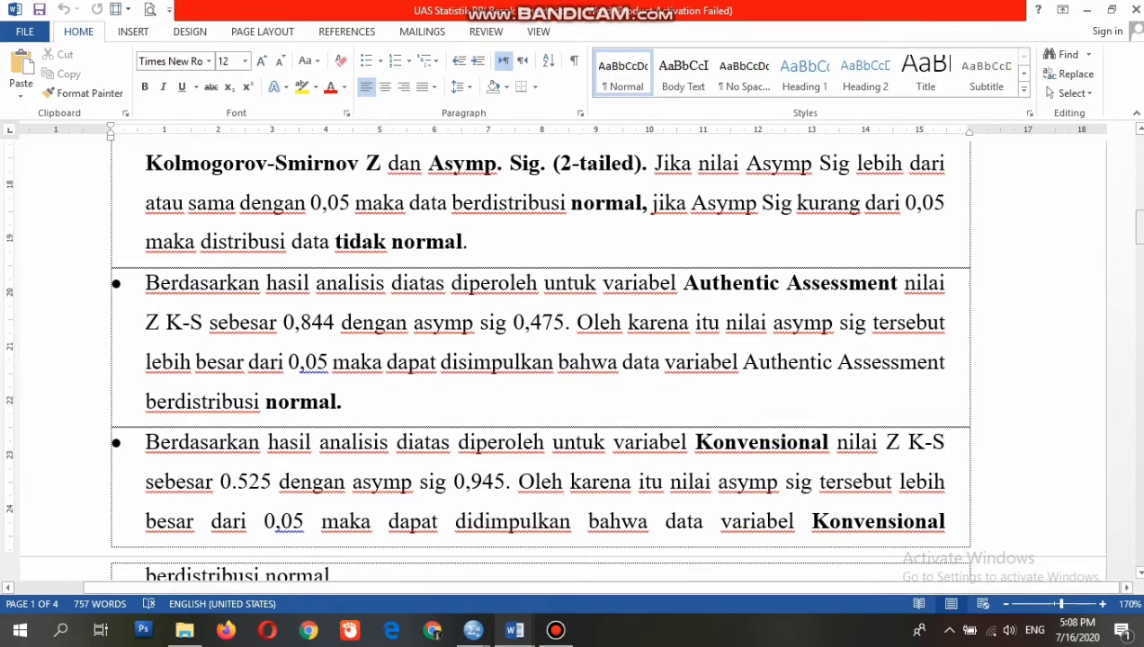
{"action": "left_click_drag", "start_coordinate": [1139, 226], "coordinate": [1139, 232]}
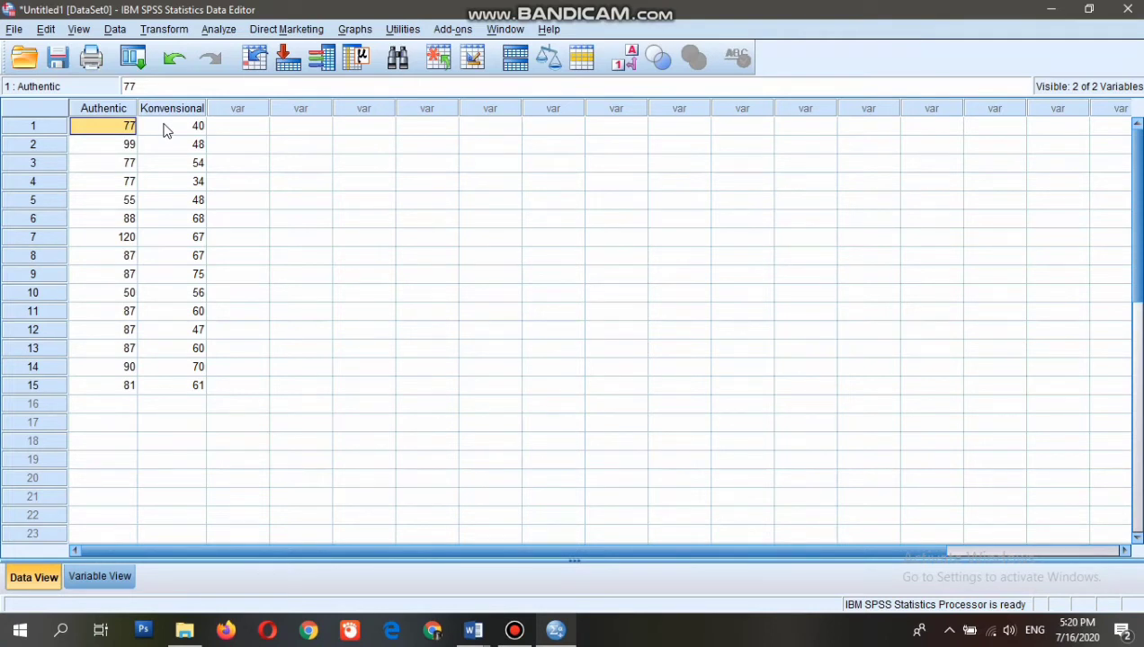
Step: Move all Konvensional scores in the SPSS dataset below the Authentic scores, starting at row 16 of the Authentic column
{"action": "left_click_drag", "start_coordinate": [168, 128], "coordinate": [194, 387]}
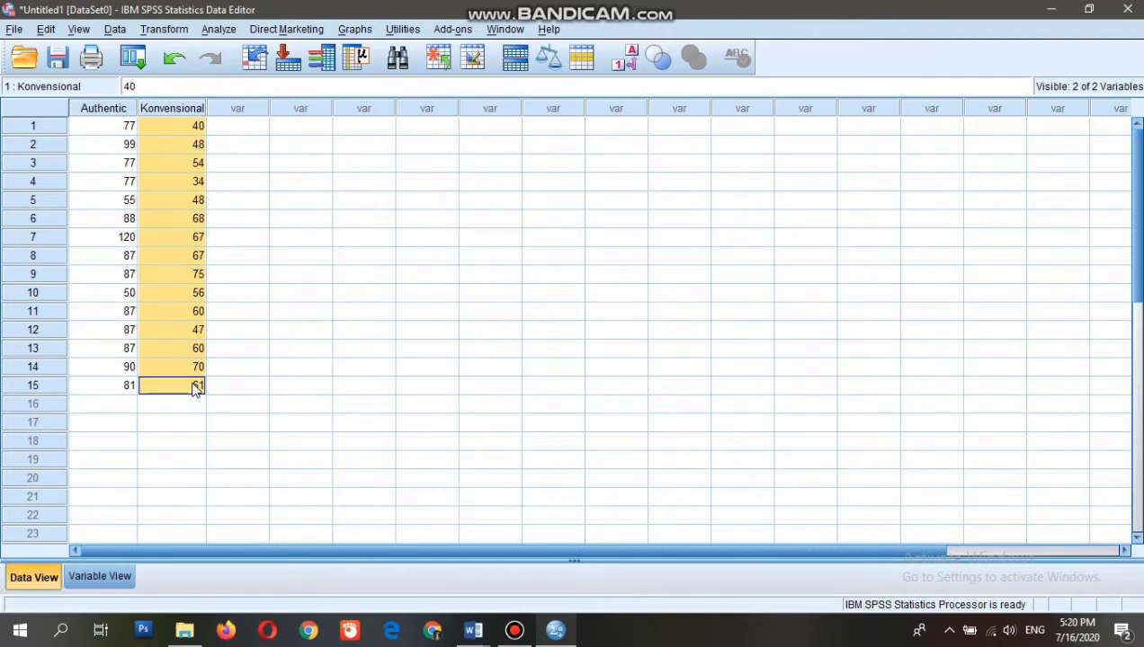
{"action": "right_click", "coordinate": [197, 388]}
{"action": "left_click", "coordinate": [211, 396]}
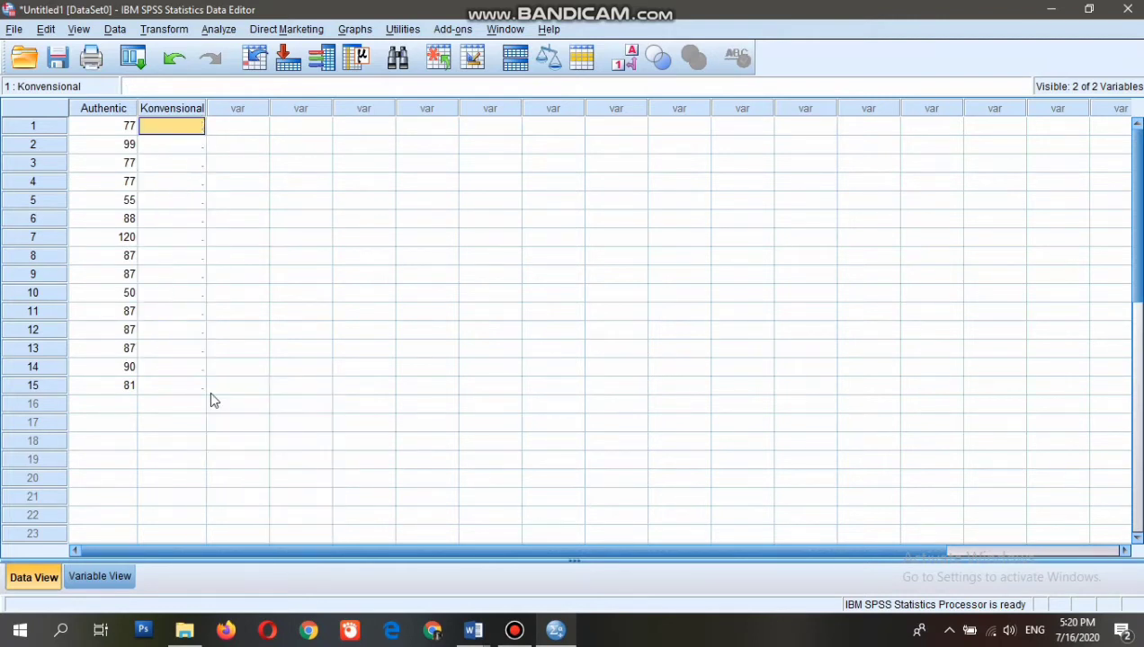
{"action": "left_click", "coordinate": [126, 403]}
{"action": "right_click", "coordinate": [126, 401]}
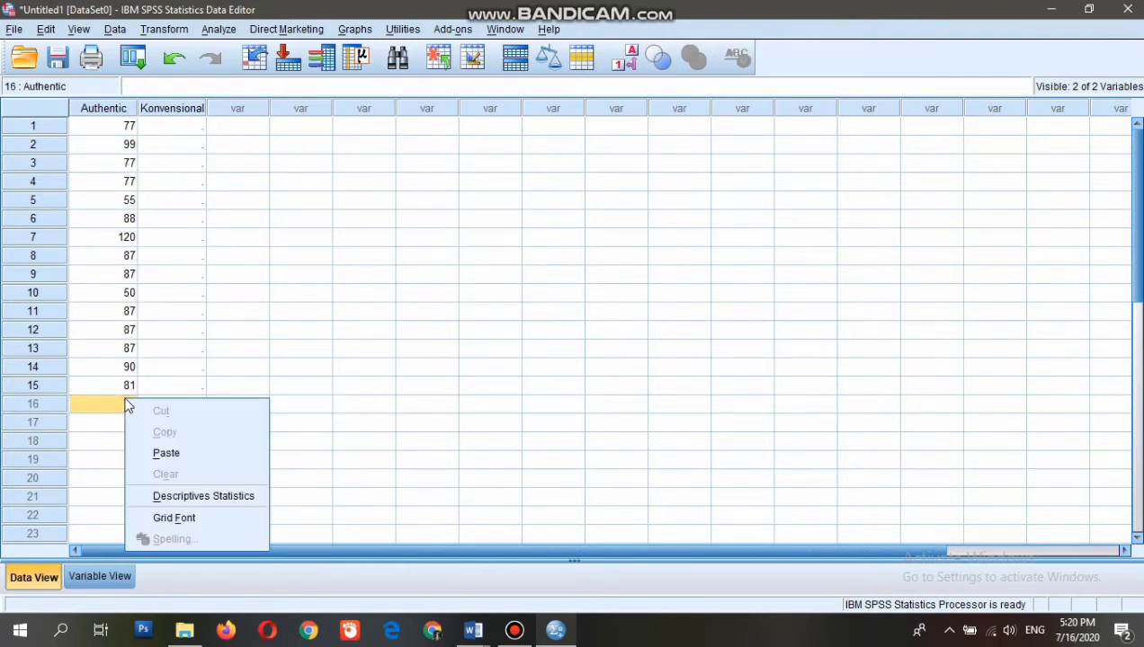
{"action": "left_click", "coordinate": [155, 455]}
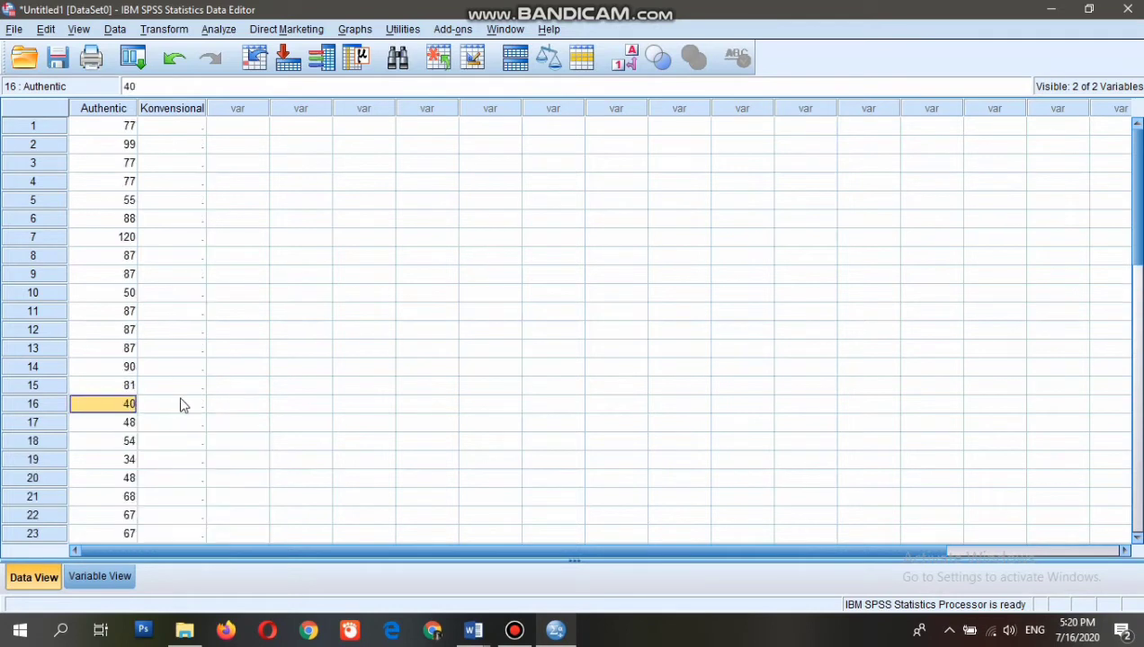
Step: Enter group code 1 in the Konvensional column for rows 1 to 15
{"action": "left_click", "coordinate": [190, 136]}
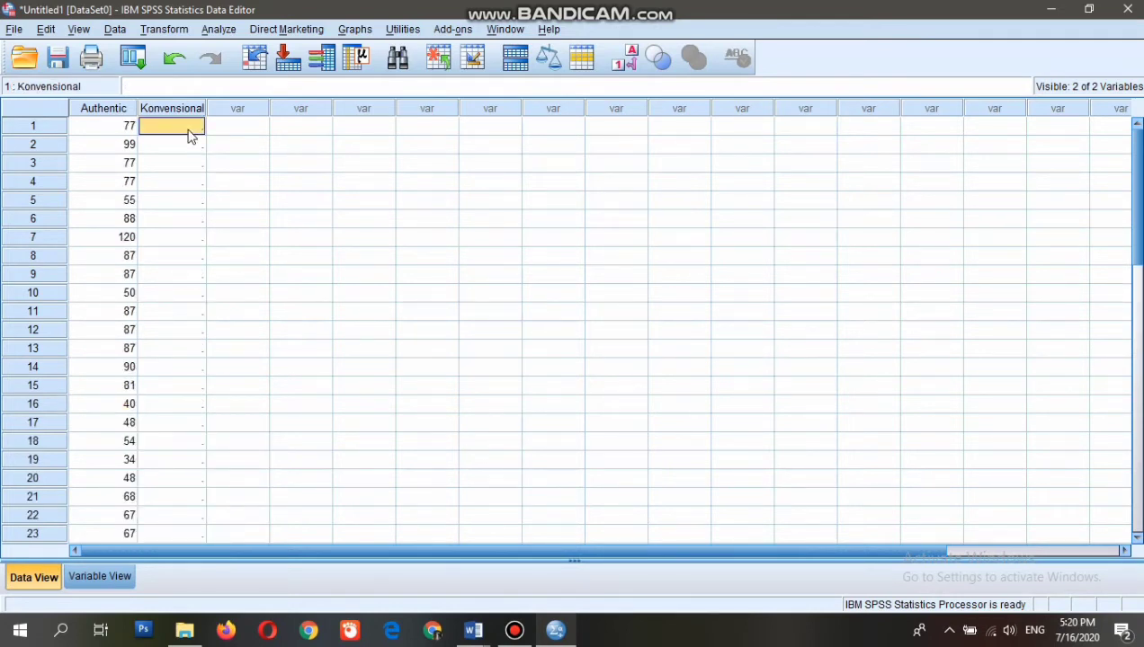
{"action": "type", "text": "1"}
{"action": "key", "text": "Return"}
{"action": "type", "text": "1"}
{"action": "key", "text": "Return"}
{"action": "type", "text": "1"}
{"action": "key", "text": "Return"}
{"action": "type", "text": "1"}
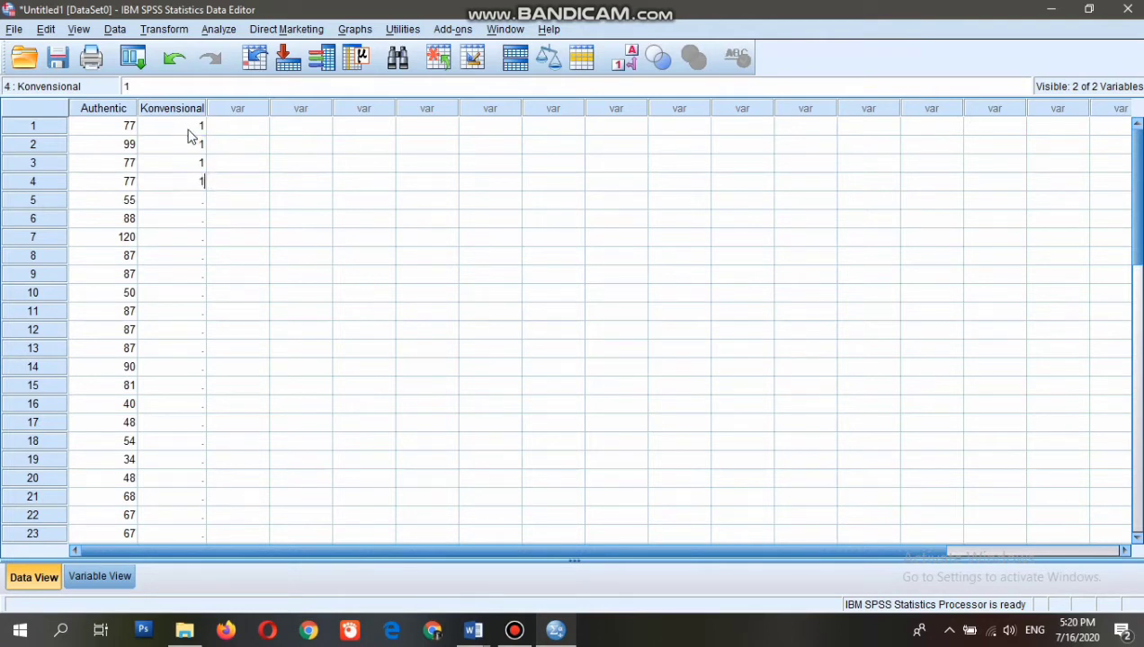
{"action": "type", "text": " 1 1 1 1 1 1 1 1 1 1"}
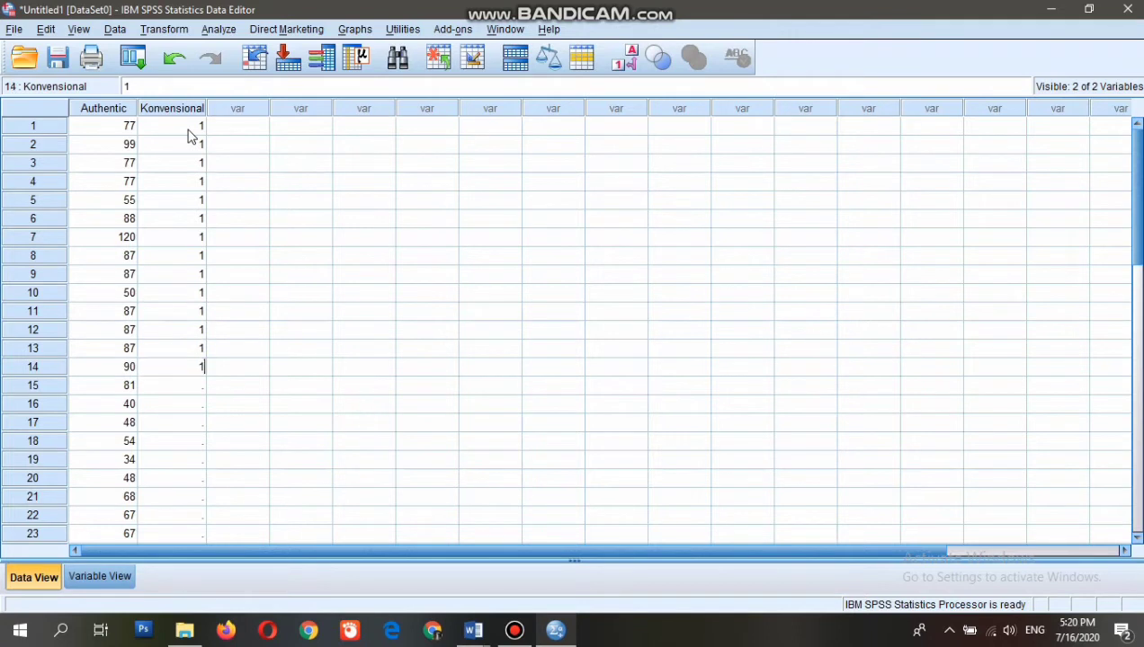
{"action": "type", "text": " 1"}
{"action": "key", "text": "Return"}
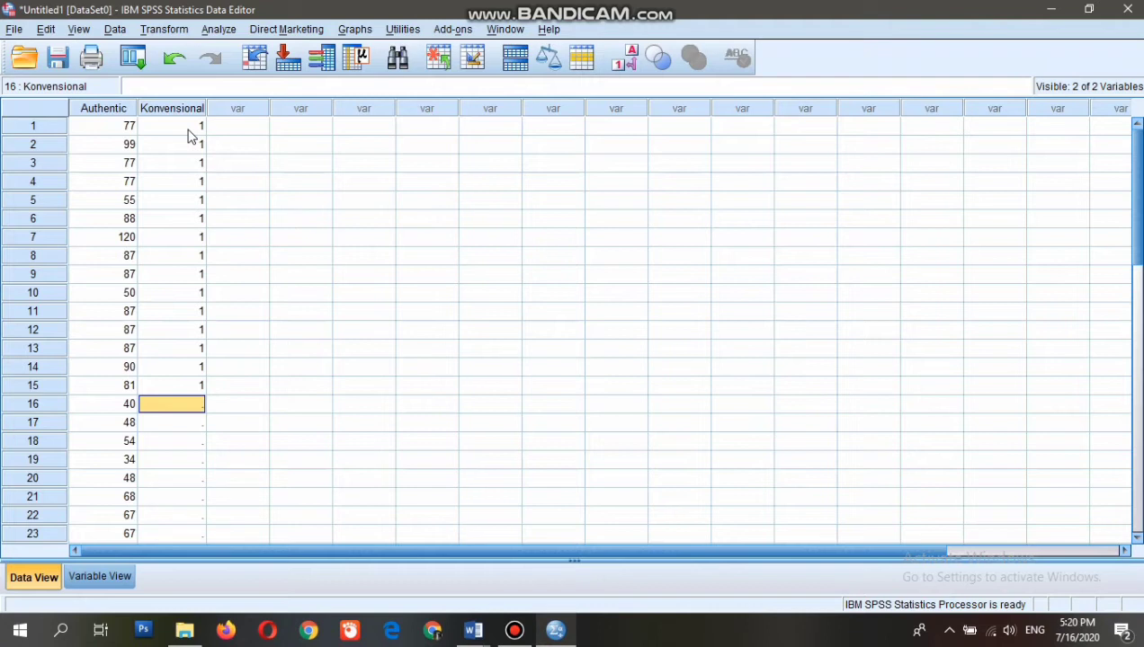
Step: Enter group code 2 in the Konvensional column for rows 16 to 30
{"action": "type", "text": "2"}
{"action": "key", "text": "Return"}
{"action": "type", "text": "2"}
{"action": "key", "text": "Return"}
{"action": "type", "text": "2"}
{"action": "key", "text": "Return"}
{"action": "type", "text": "2"}
{"action": "key", "text": "Return"}
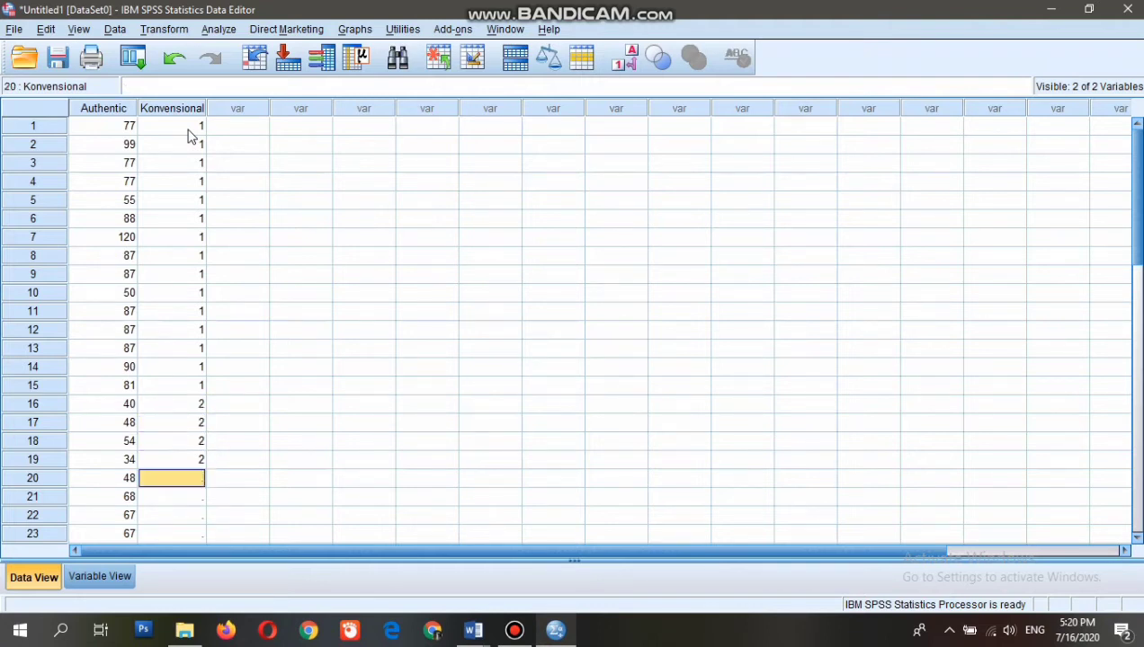
{"action": "type", "text": "2"}
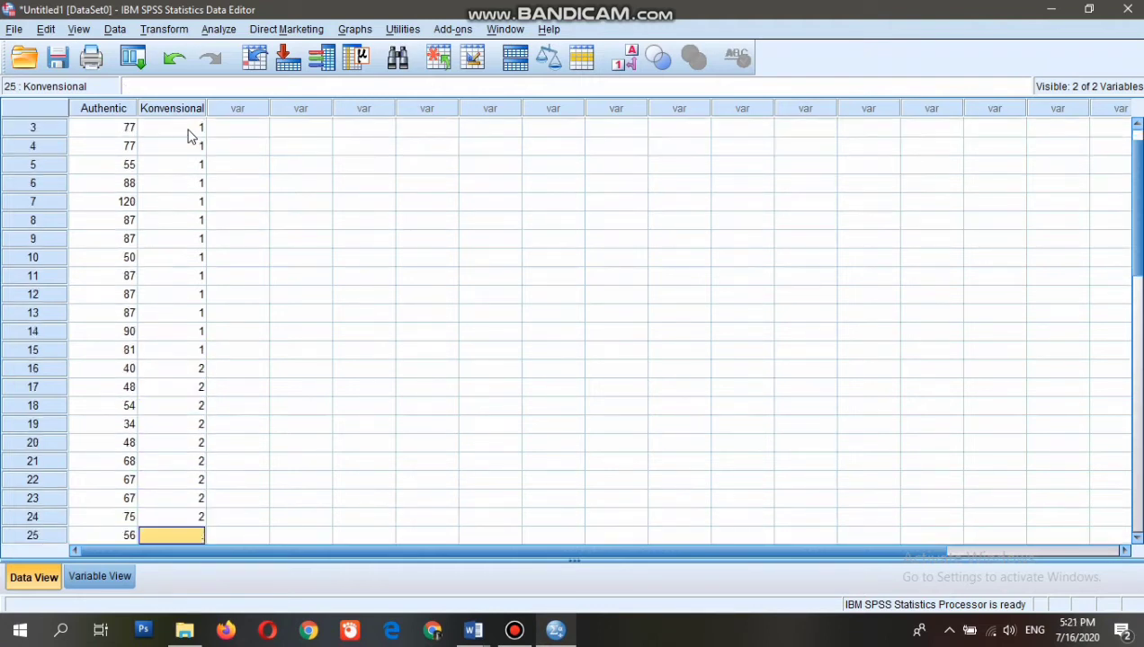
{"action": "type", "text": " 2 2 2 2 2"}
{"action": "key", "text": "Return"}
{"action": "type", "text": "2"}
{"action": "key", "text": "Return"}
{"action": "type", "text": "2"}
{"action": "key", "text": "Return"}
{"action": "type", "text": "2"}
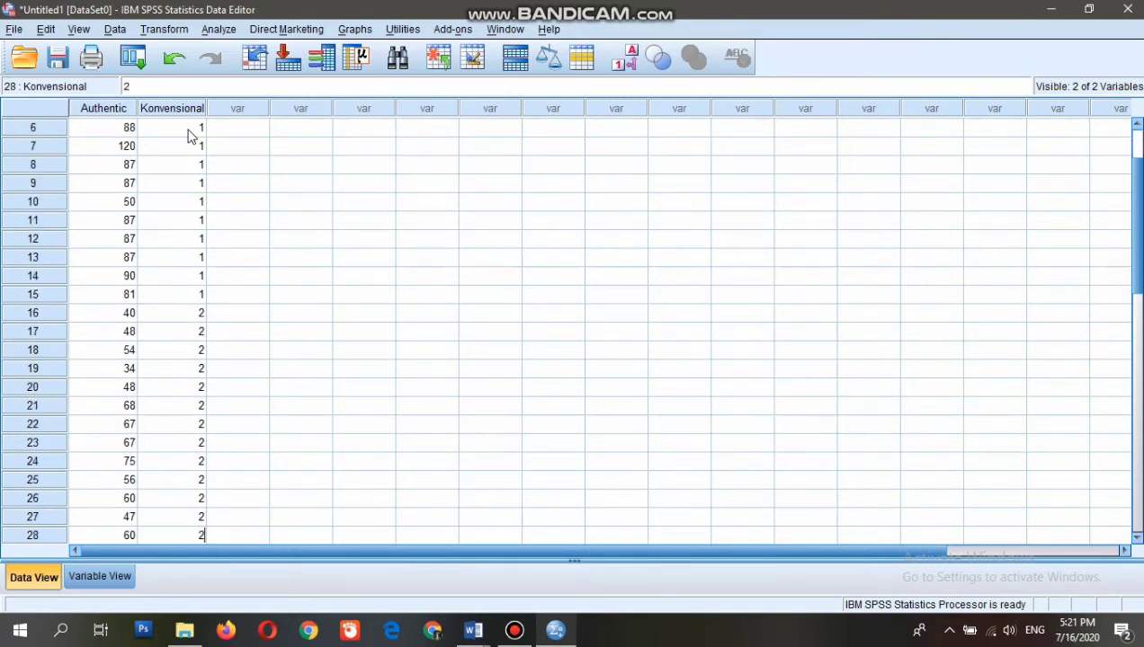
{"action": "key", "text": "Return"}
{"action": "type", "text": "2"}
{"action": "key", "text": "Return"}
{"action": "type", "text": "2"}
{"action": "key", "text": "Return"}
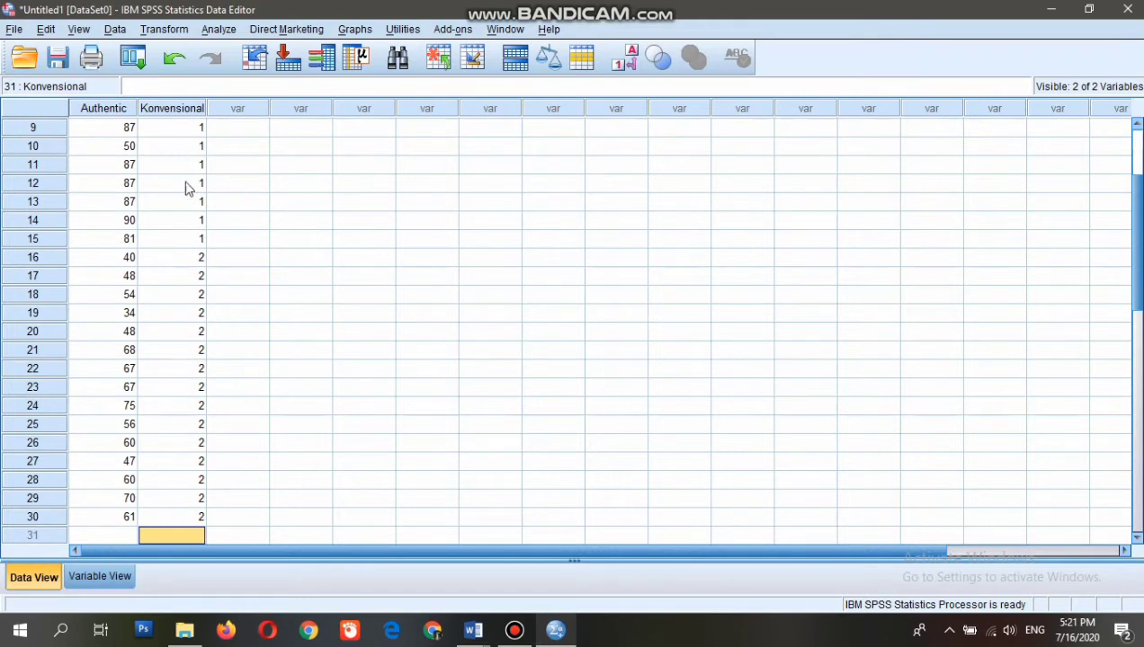
Step: Rename the variable Authentic to Hasil and Konvensional to Metode, and return to the data sheet
{"action": "left_click", "coordinate": [115, 583]}
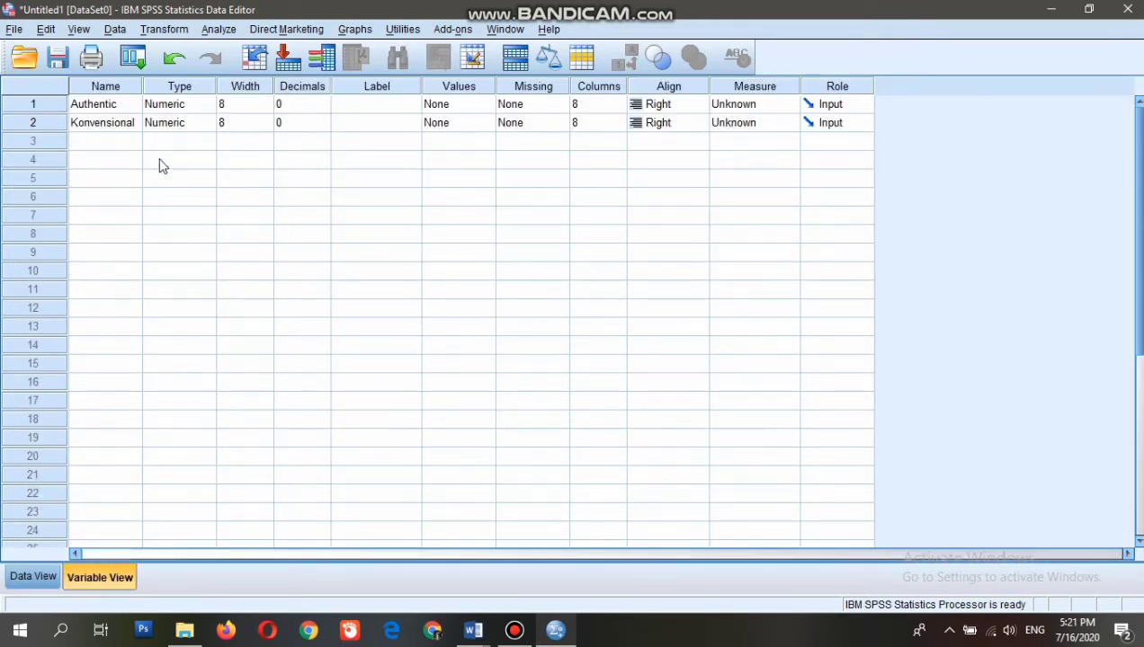
{"action": "left_click", "coordinate": [120, 108]}
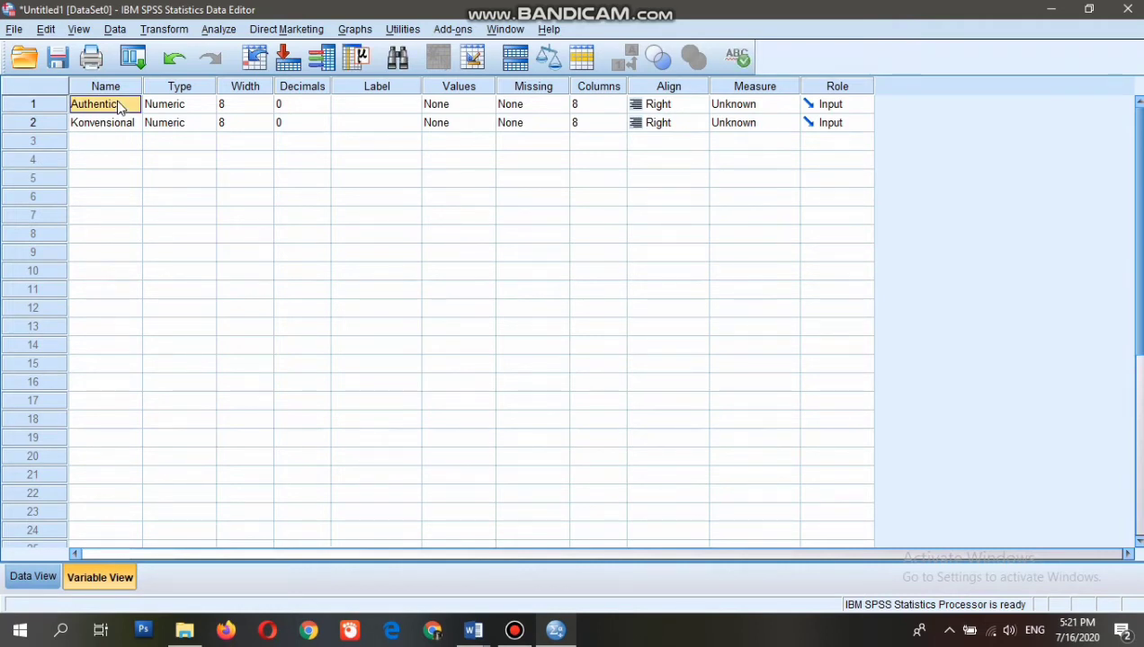
{"action": "double_click", "coordinate": [120, 106]}
{"action": "type", "text": "Hasil"}
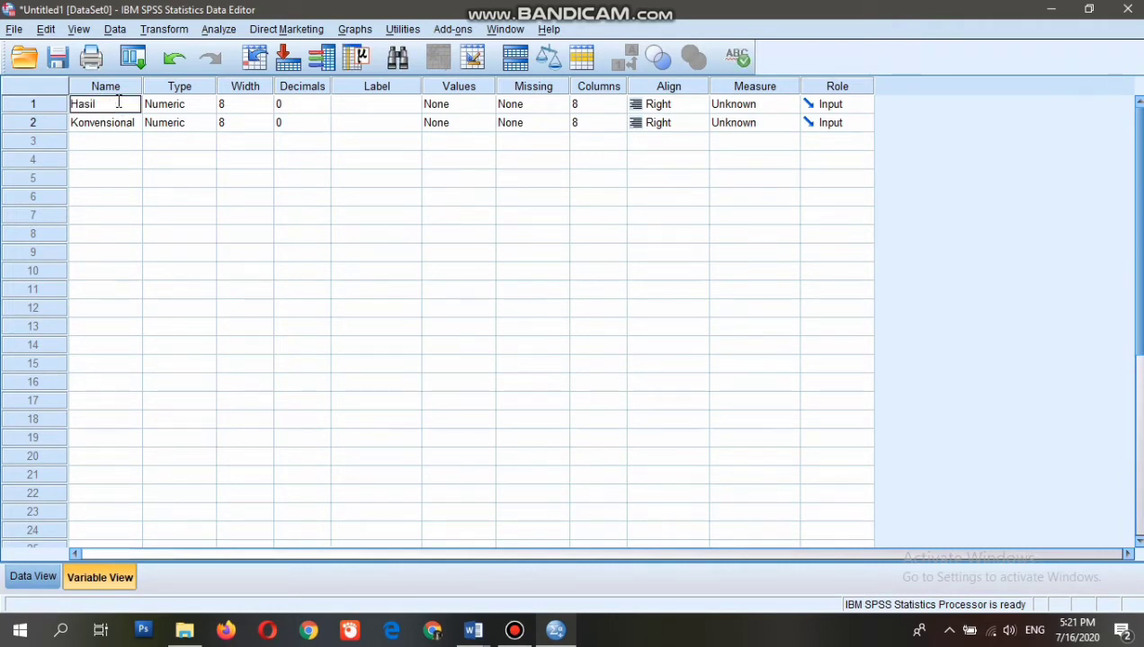
{"action": "left_click", "coordinate": [114, 128]}
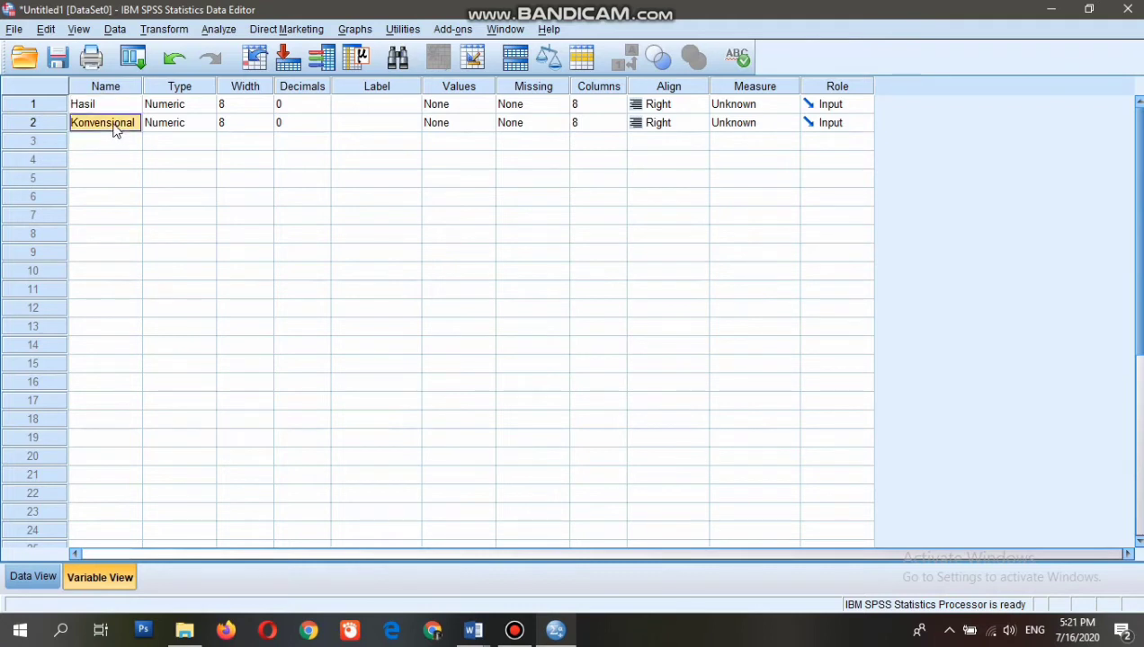
{"action": "double_click", "coordinate": [114, 128]}
{"action": "type", "text": "Me"}
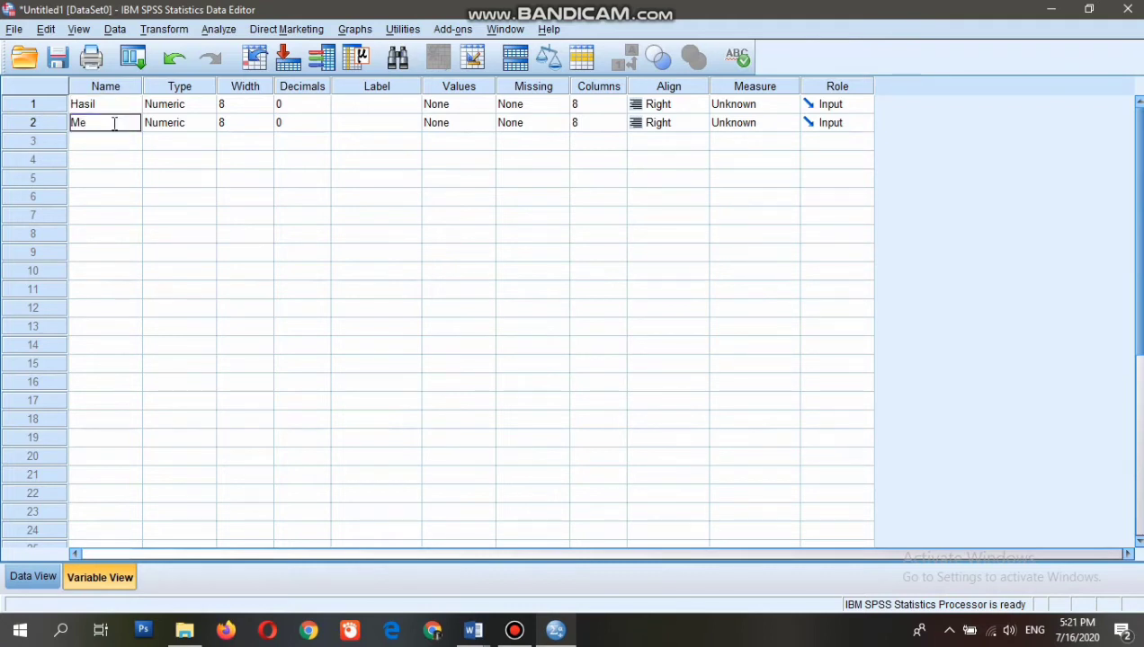
{"action": "type", "text": "tode"}
{"action": "left_click", "coordinate": [34, 578]}
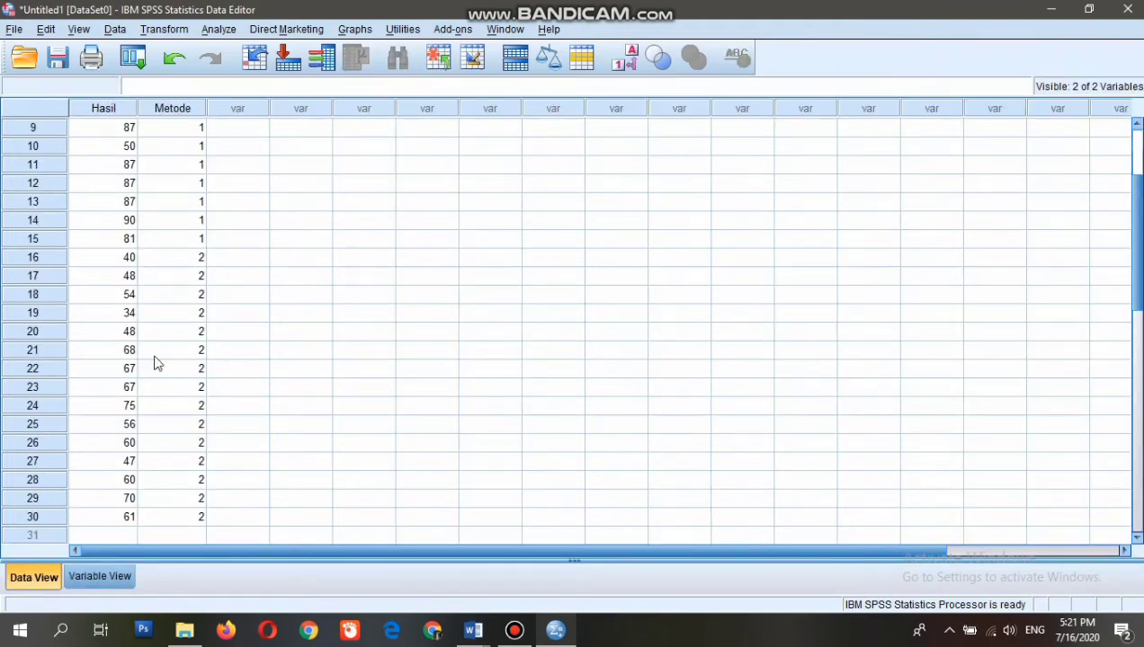
Step: Set up a descriptive Explore analysis with Hasil as the dependent variable and Metode as the factor
{"action": "left_click", "coordinate": [222, 30]}
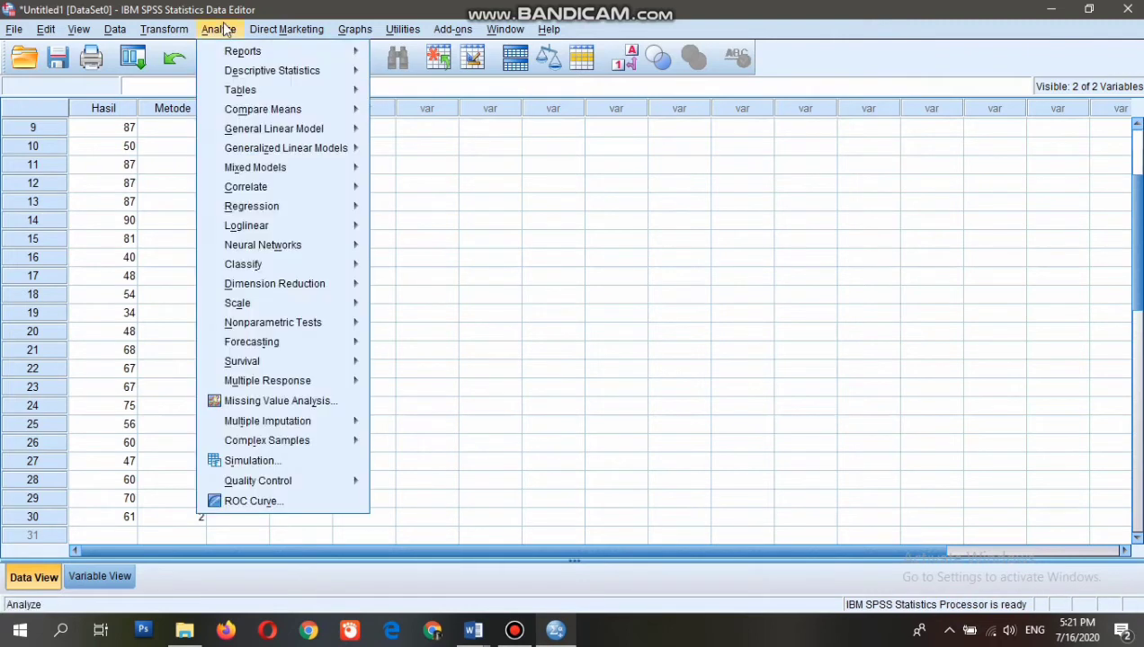
{"action": "mouse_move", "coordinate": [274, 72]}
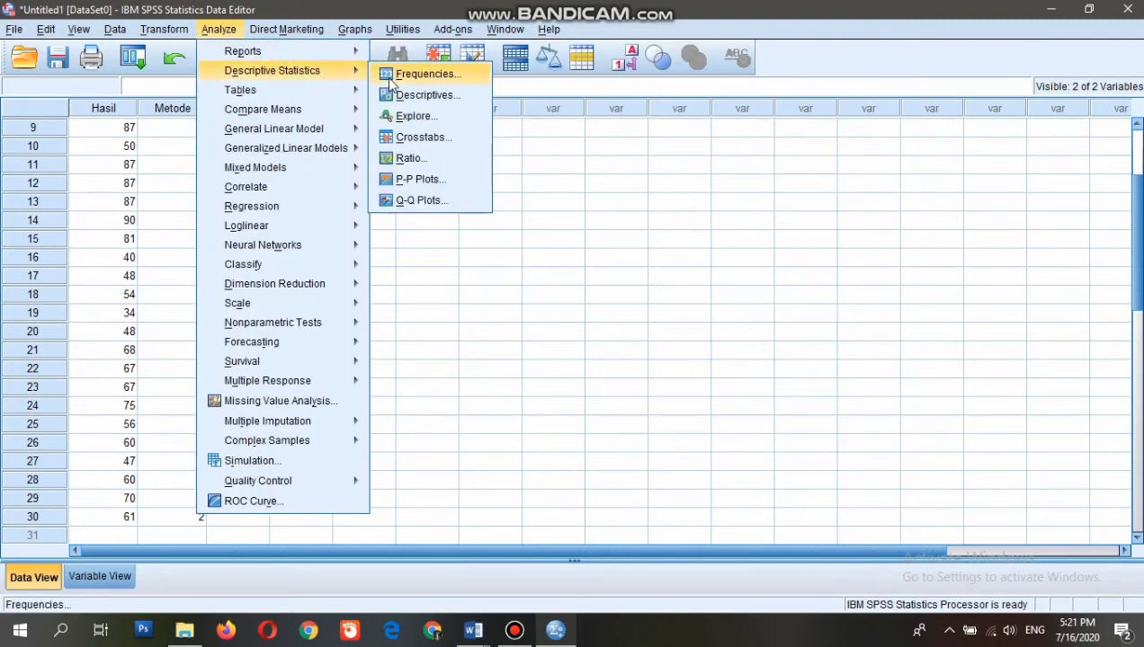
{"action": "left_click", "coordinate": [405, 118]}
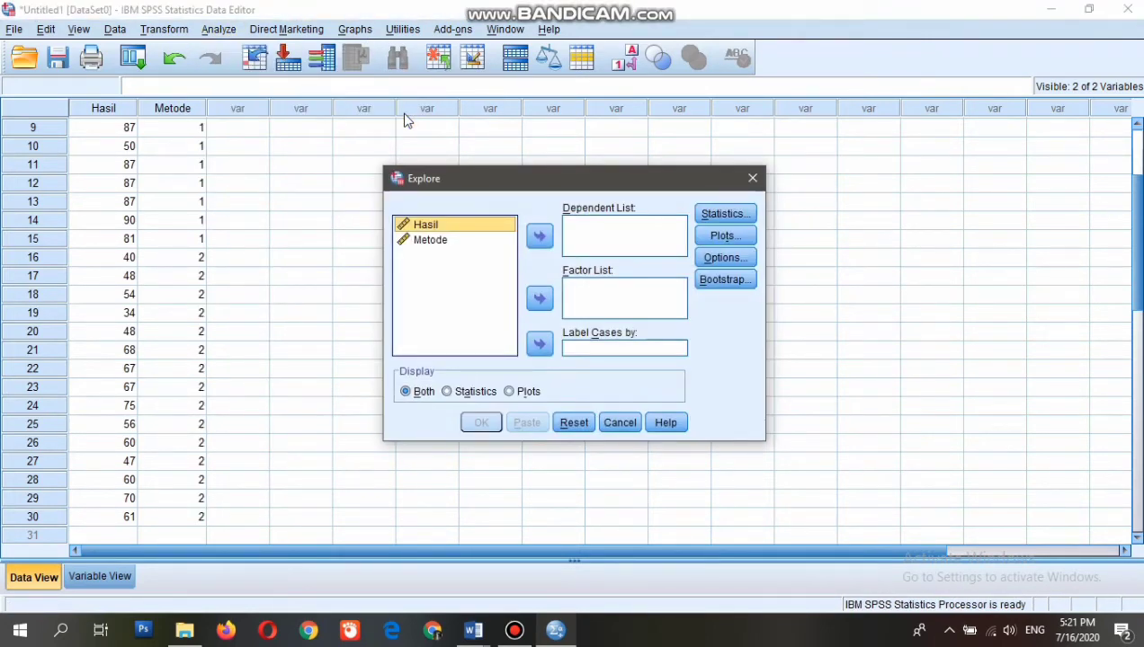
{"action": "left_click", "coordinate": [542, 238]}
{"action": "left_click", "coordinate": [478, 231]}
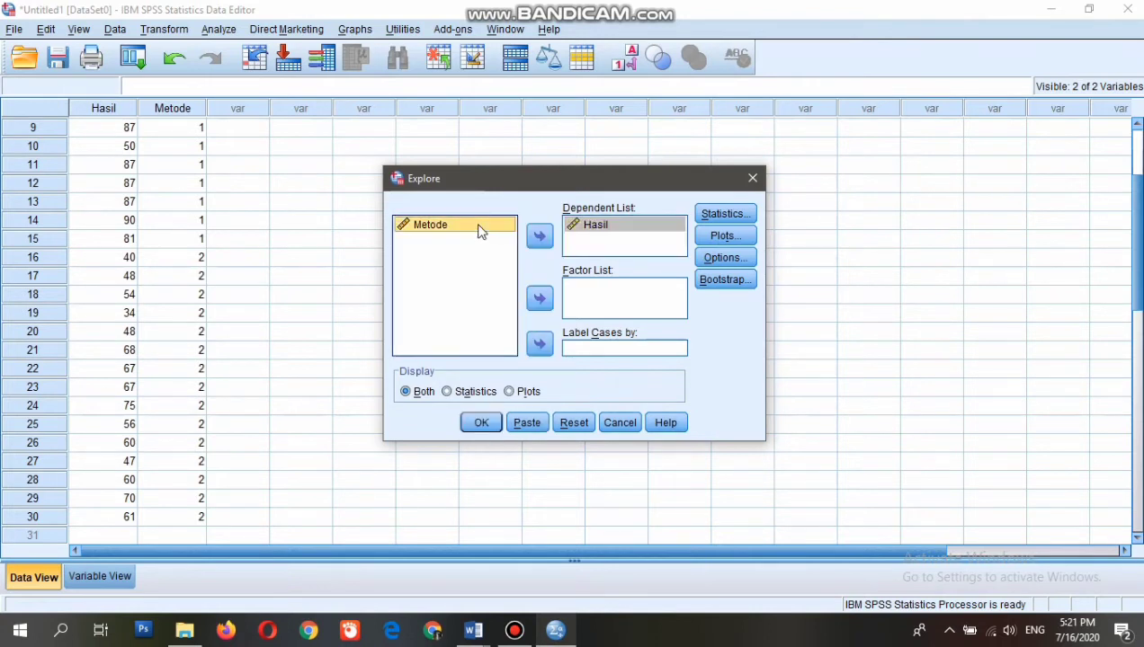
{"action": "left_click", "coordinate": [539, 301]}
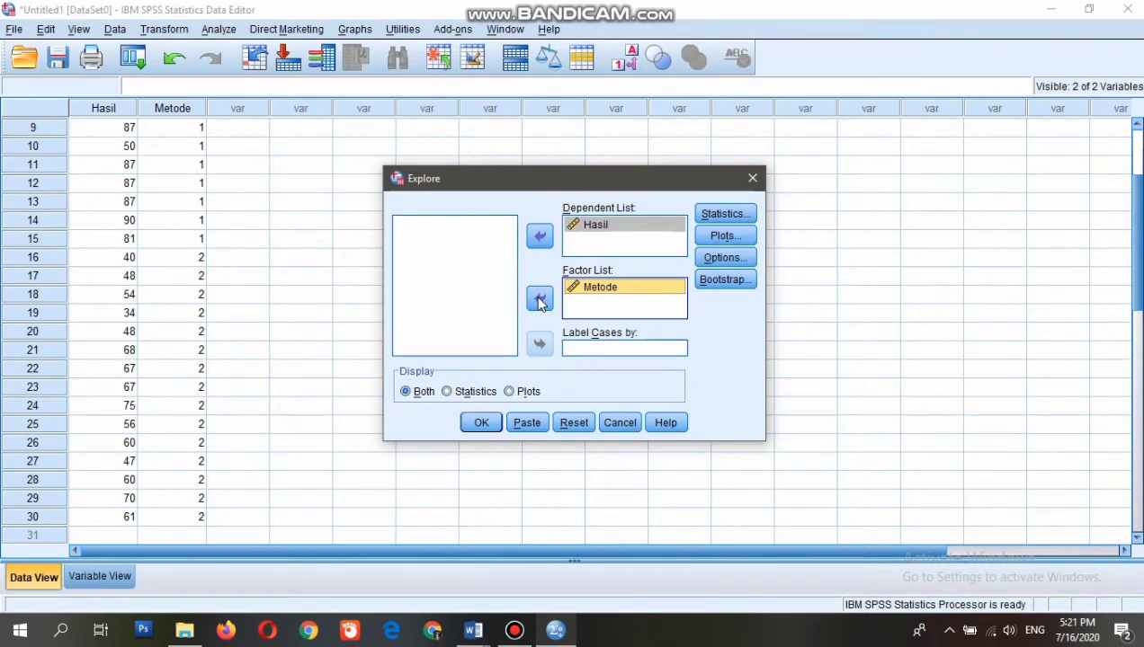
Step: Set the Explore plots' Spread vs Level with Levene Test option to Untransformed and run the analysis
{"action": "left_click", "coordinate": [724, 236]}
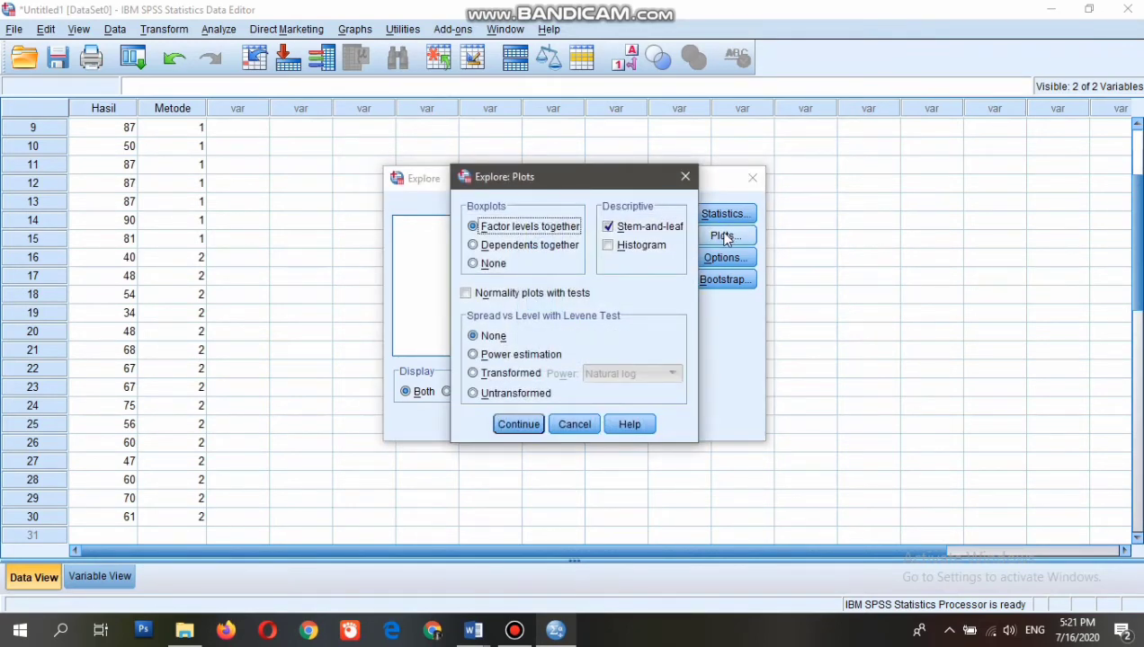
{"action": "left_click", "coordinate": [474, 394]}
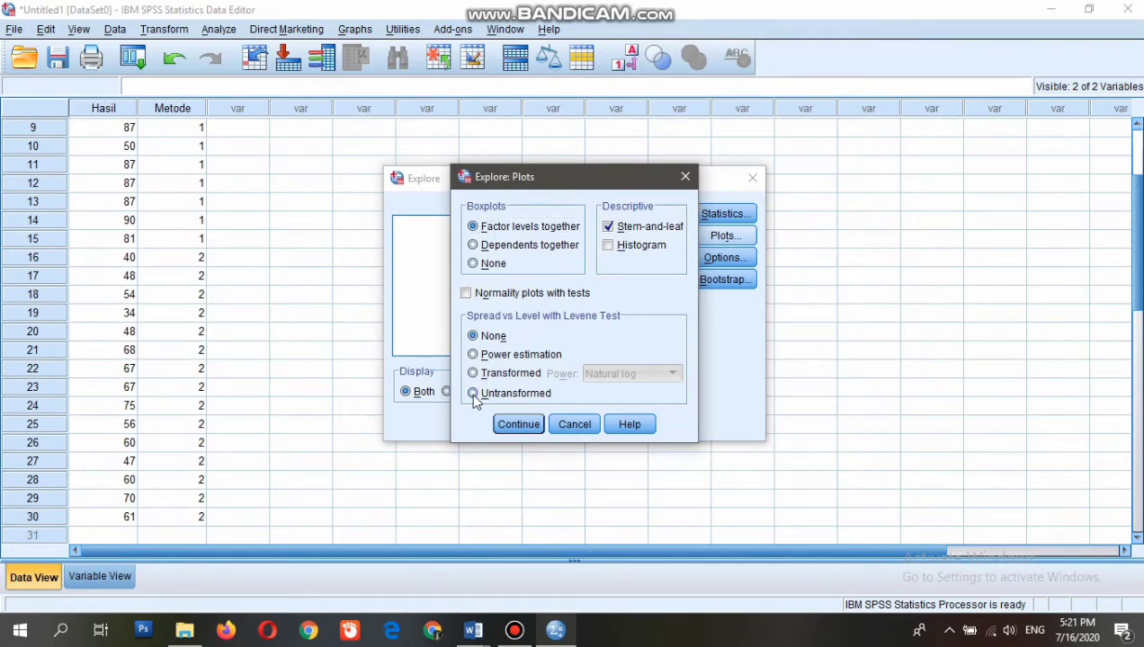
{"action": "left_click", "coordinate": [514, 424]}
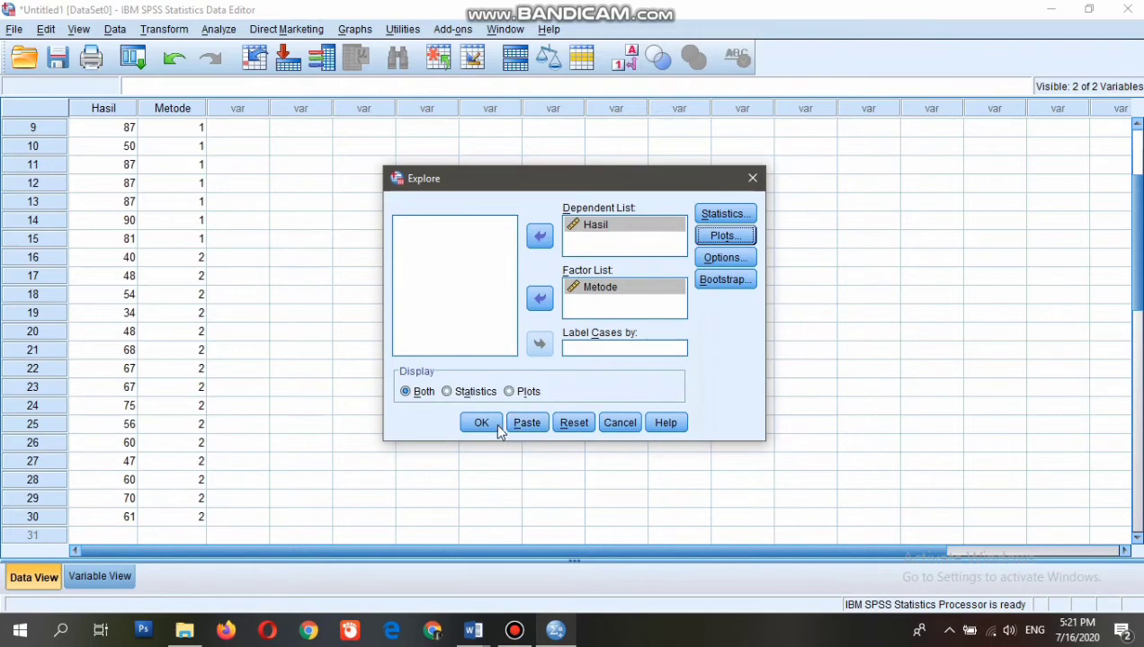
{"action": "left_click", "coordinate": [482, 424]}
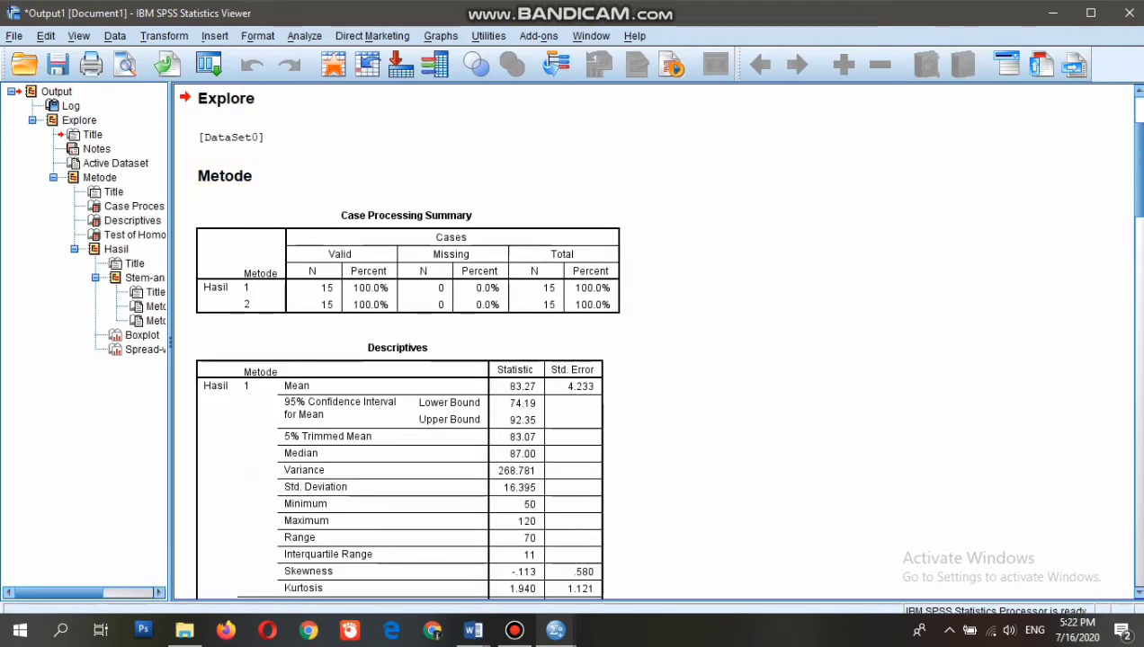
Step: Examine the Test of Homogeneity of Variance table and read its matching interpretation in the second UAS Statistik PBI document in Word
{"action": "left_click_drag", "start_coordinate": [1141, 165], "coordinate": [1139, 256]}
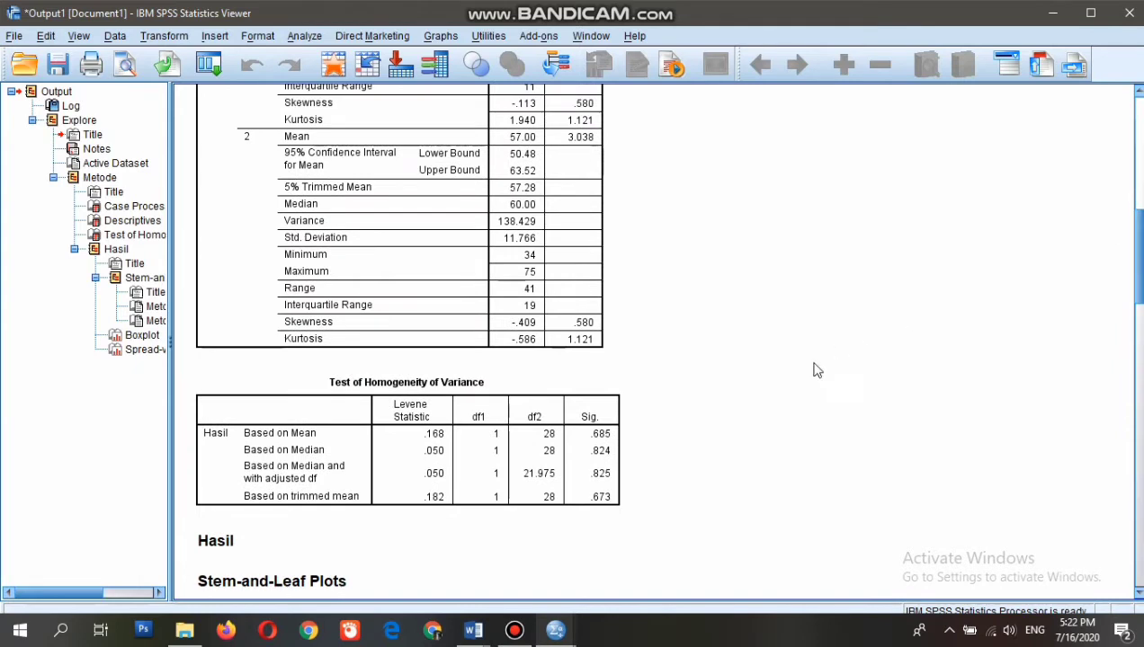
{"action": "left_click", "coordinate": [598, 409]}
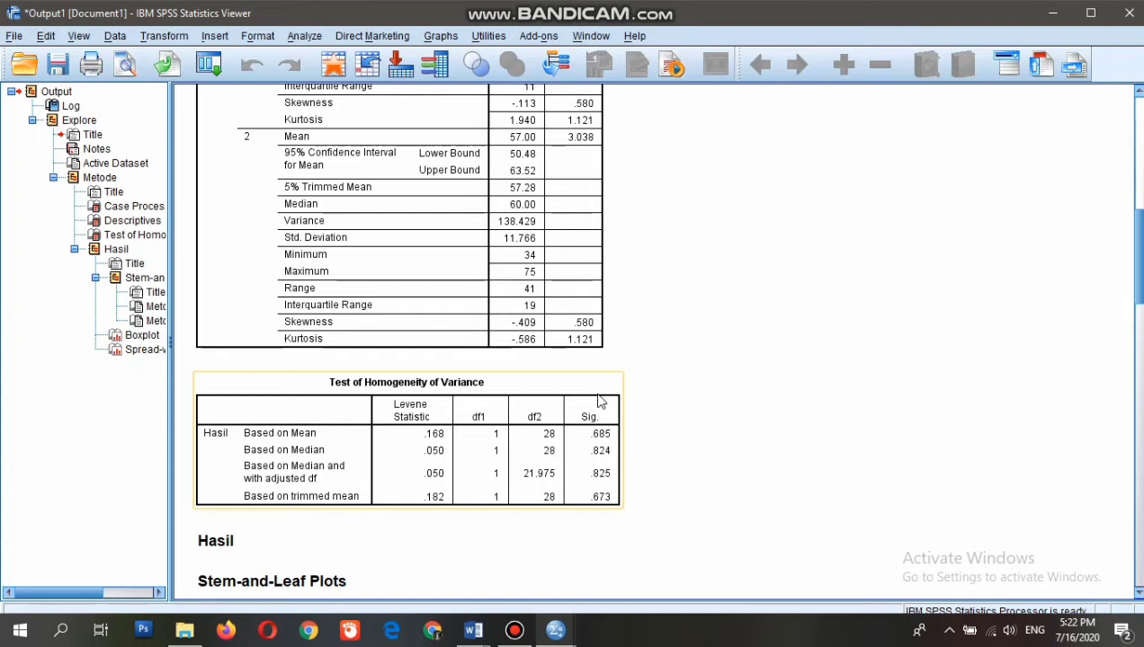
{"action": "left_click", "coordinate": [538, 537]}
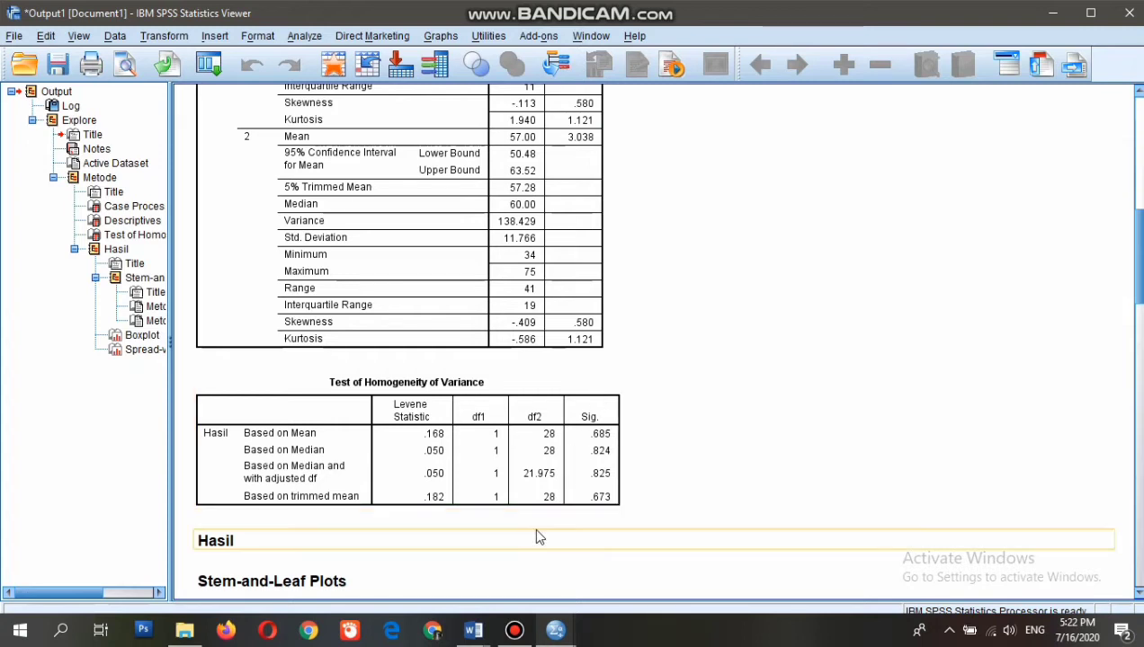
{"action": "left_click", "coordinate": [473, 630]}
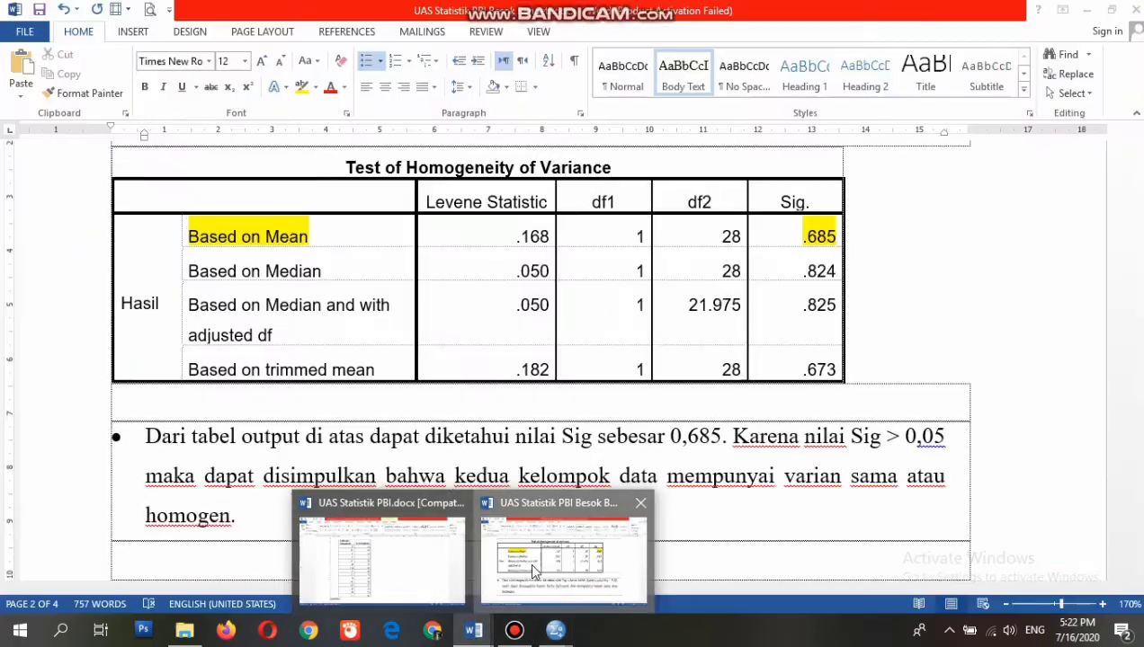
{"action": "left_click", "coordinate": [528, 571]}
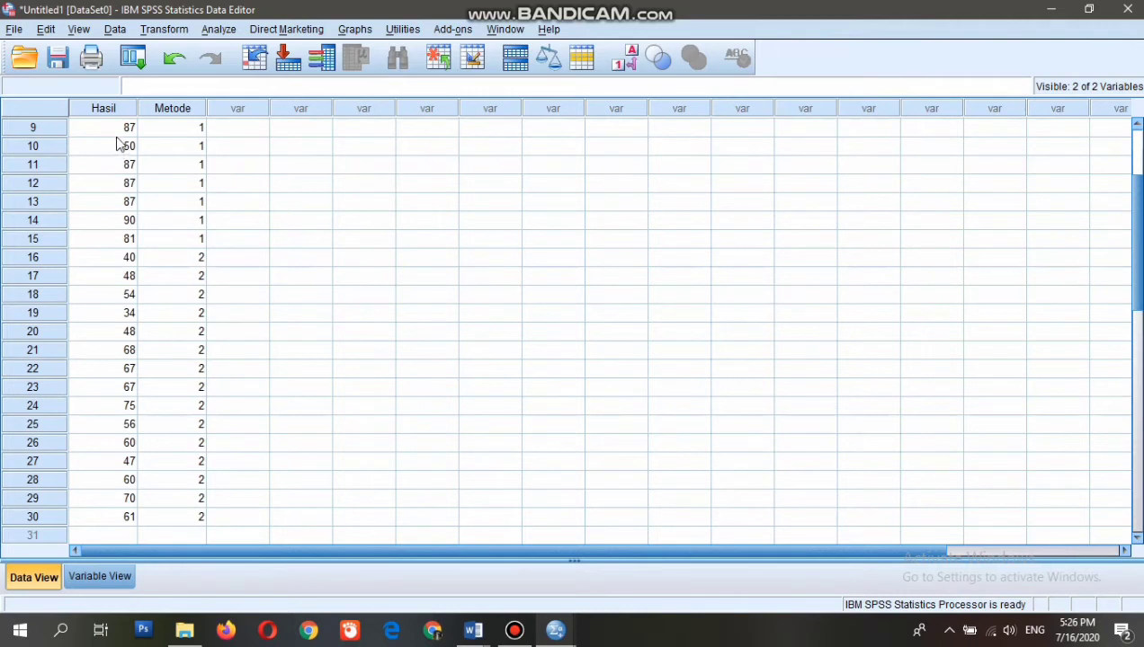
{"action": "left_click_drag", "start_coordinate": [124, 131], "coordinate": [173, 183]}
{"action": "left_click_drag", "start_coordinate": [164, 308], "coordinate": [160, 353]}
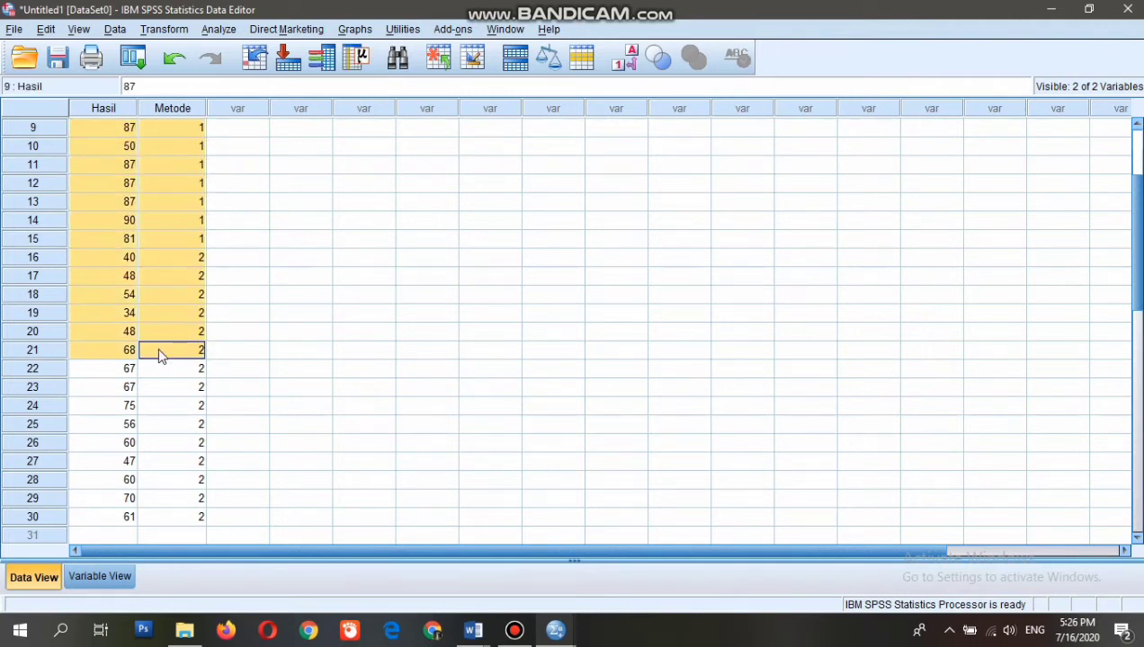
{"action": "left_click", "coordinate": [258, 316]}
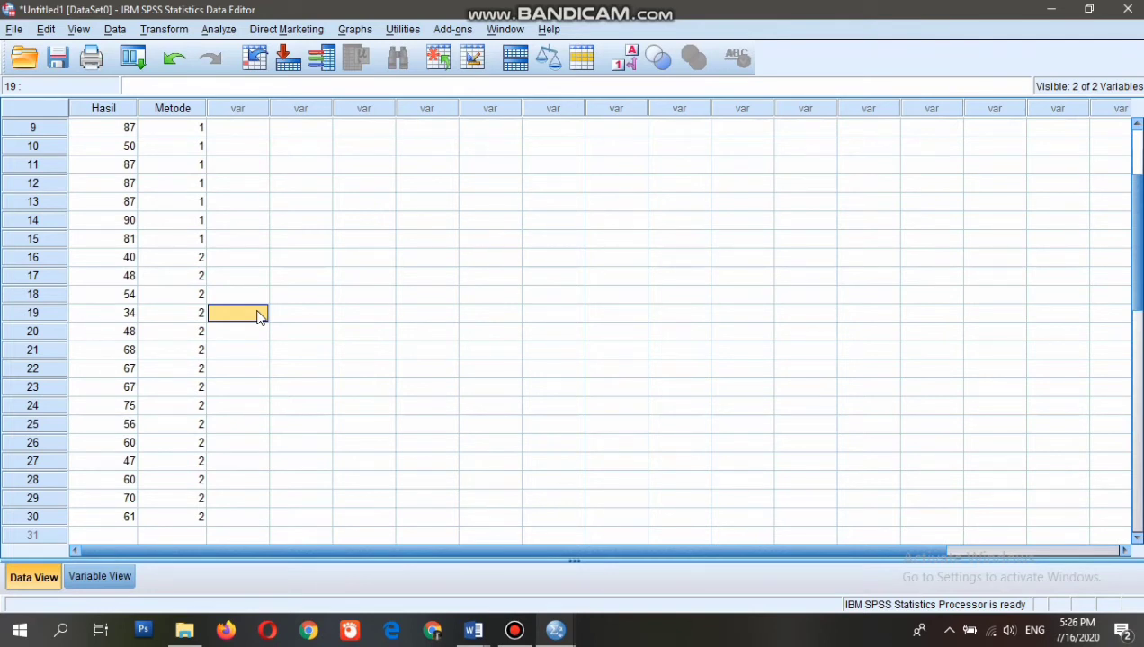
{"action": "left_click", "coordinate": [240, 134]}
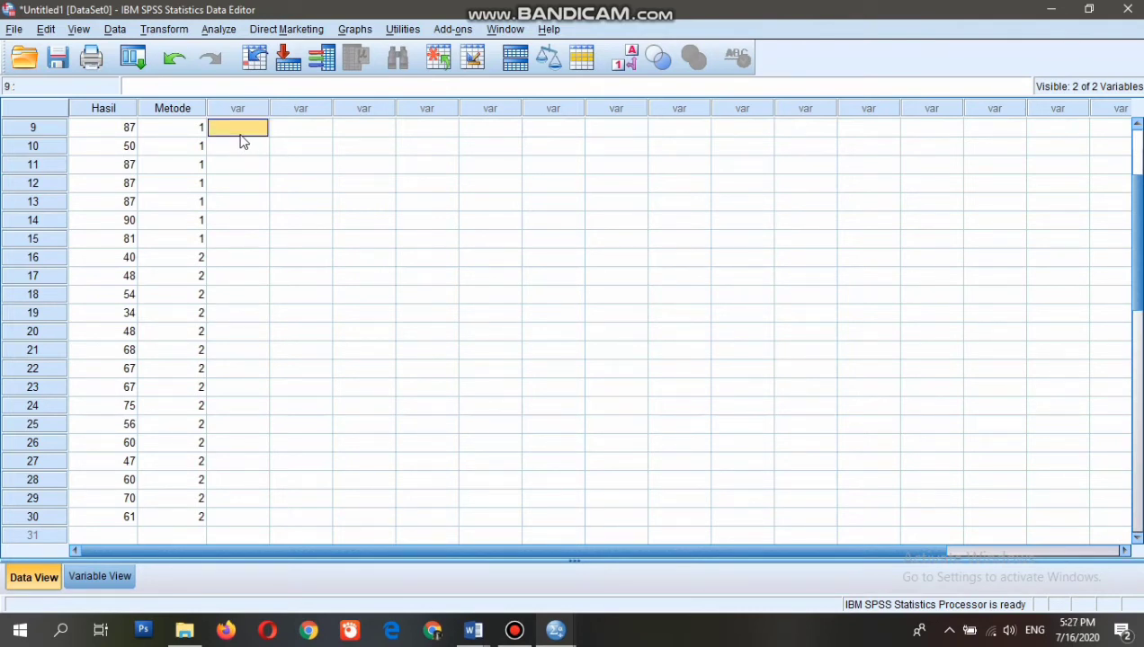
Step: Set up an Independent-Samples T Test with Hasil as the test variable and Metode as the grouping variable
{"action": "left_click", "coordinate": [220, 30]}
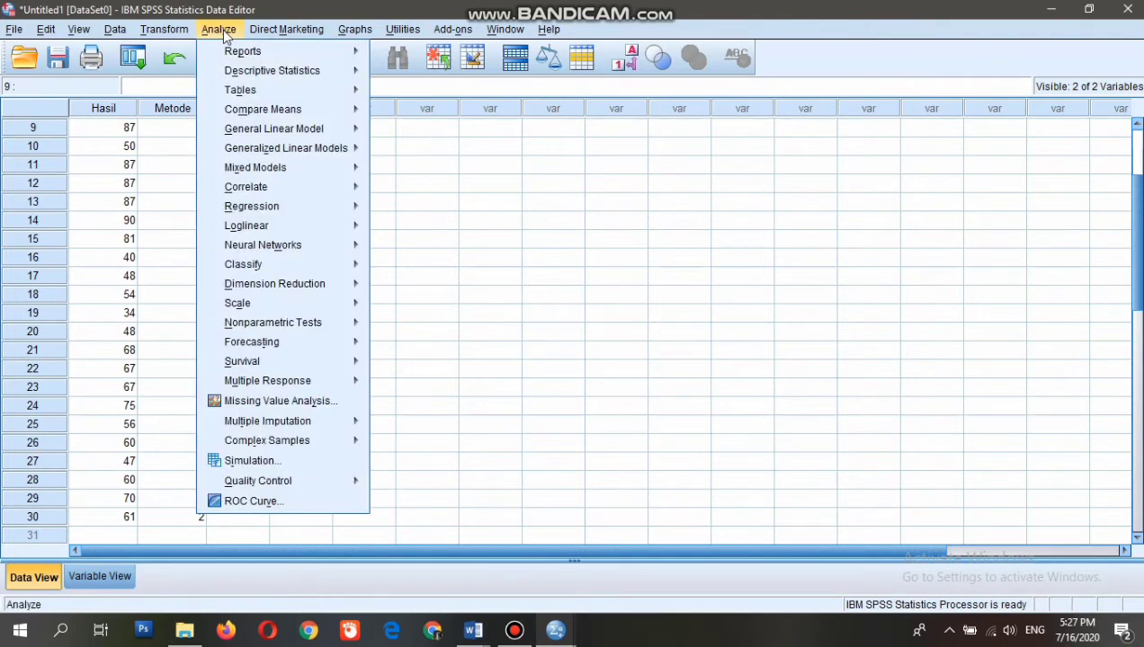
{"action": "mouse_move", "coordinate": [263, 114]}
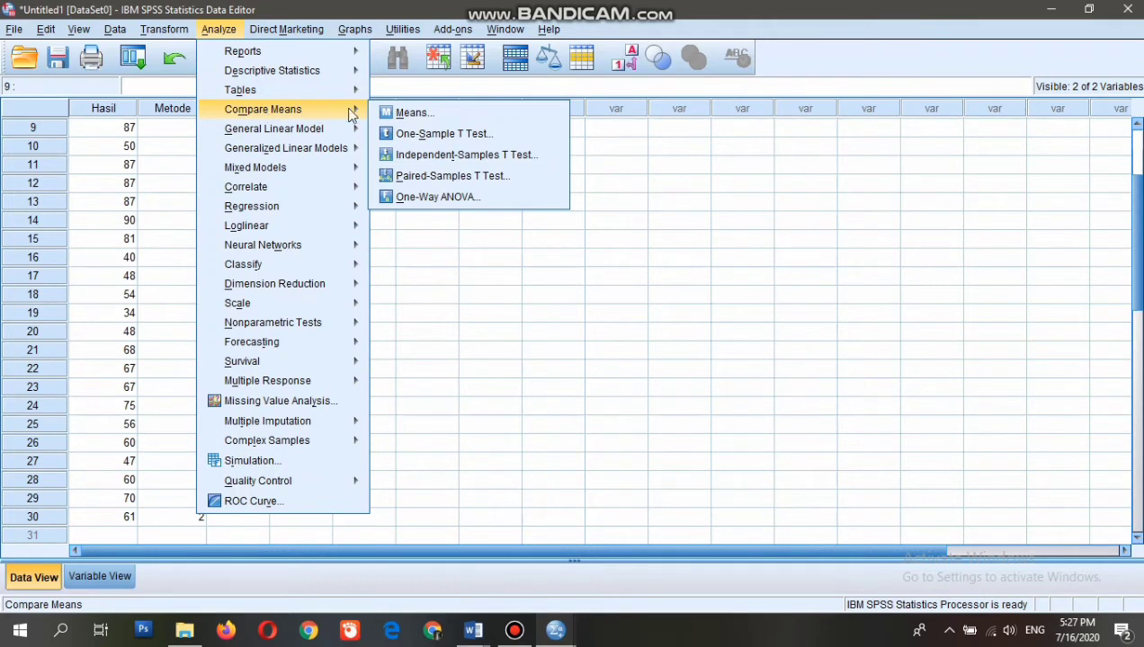
{"action": "left_click", "coordinate": [423, 157]}
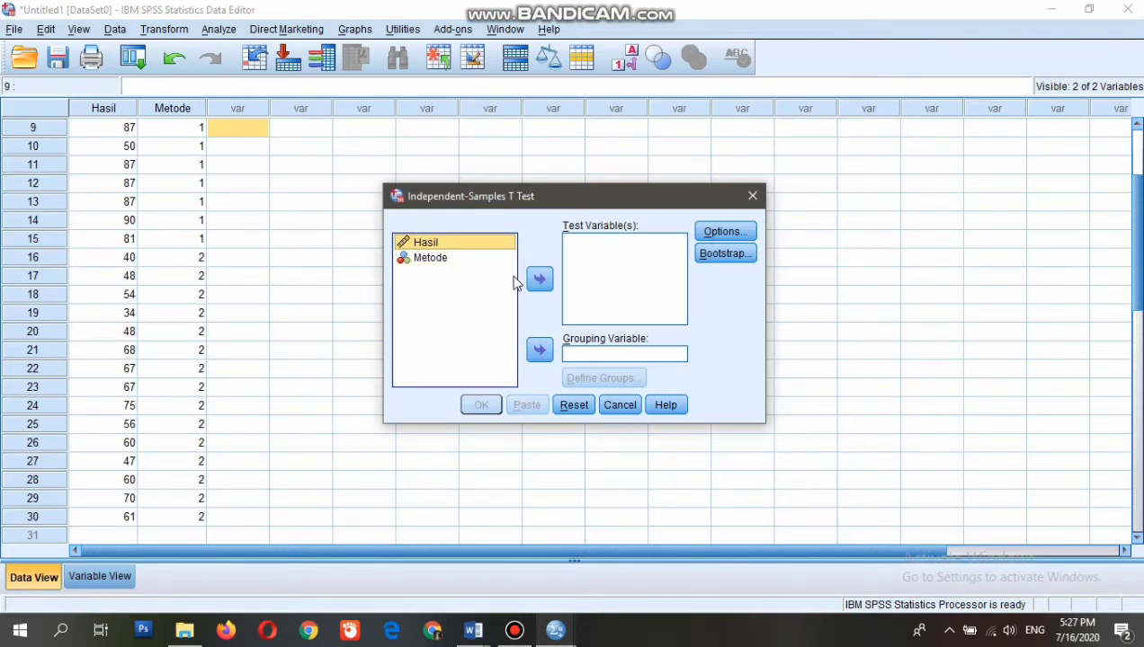
{"action": "left_click", "coordinate": [541, 282]}
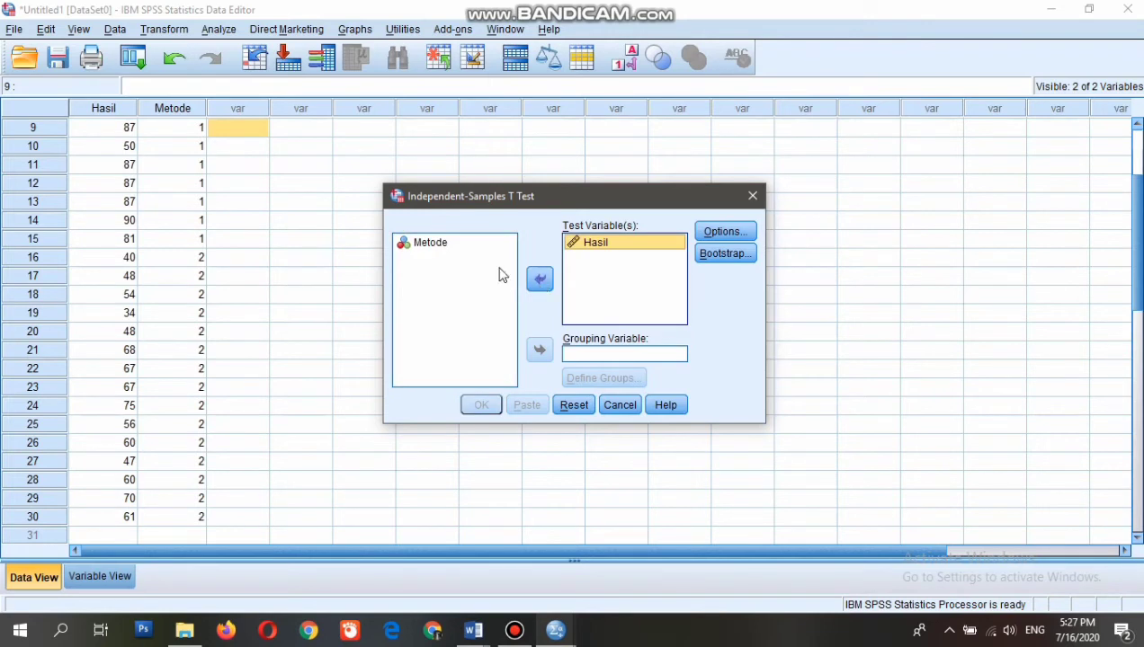
{"action": "left_click", "coordinate": [465, 249]}
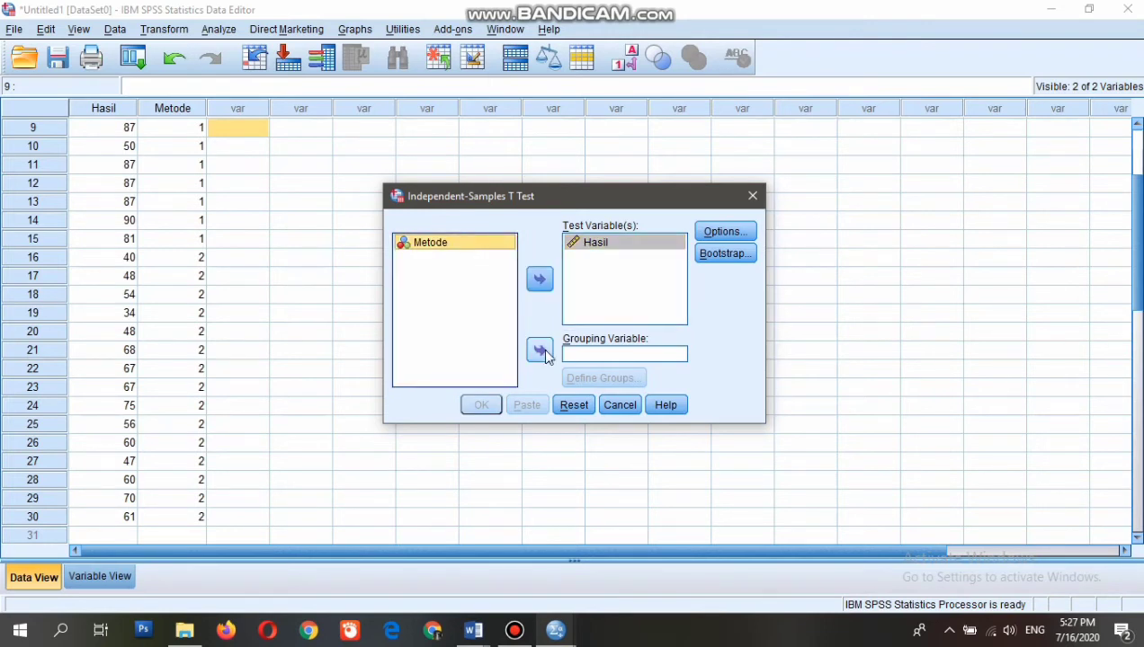
{"action": "left_click", "coordinate": [540, 352]}
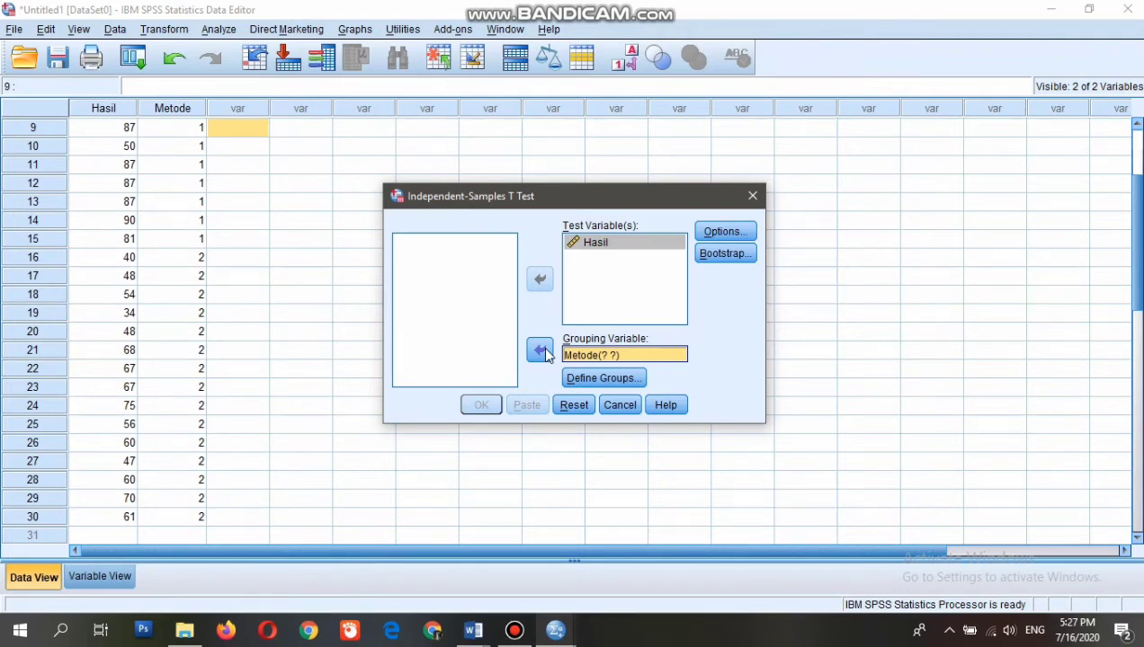
Step: Define the Metode groups with the specified values 1 and 2, and run the t test
{"action": "left_click", "coordinate": [593, 381]}
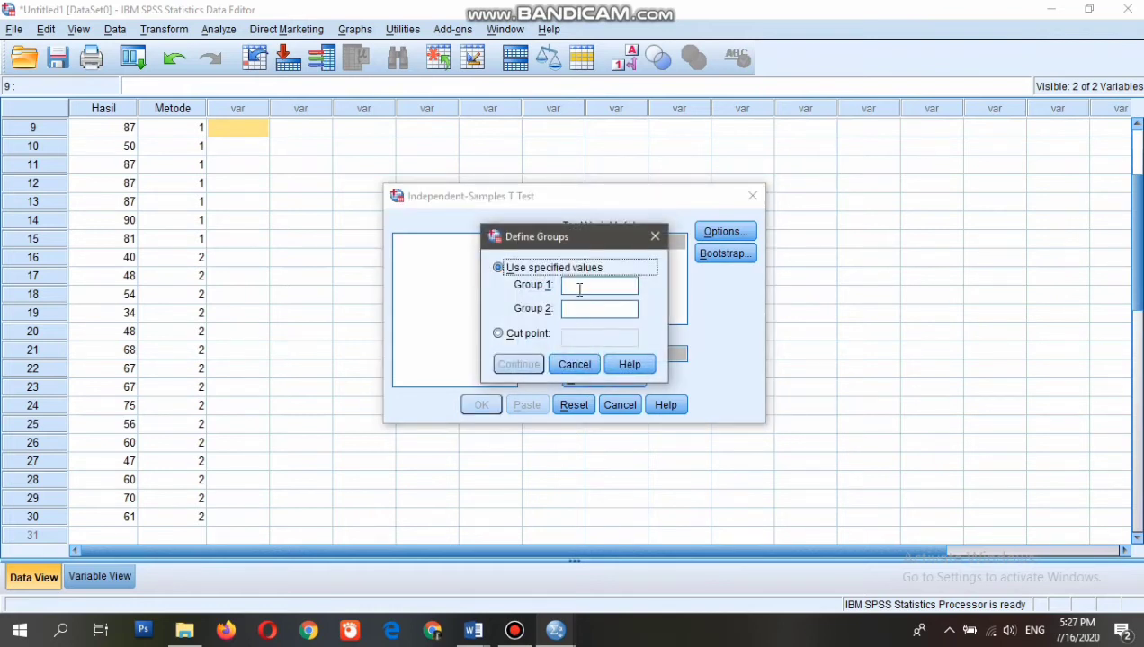
{"action": "left_click", "coordinate": [580, 285]}
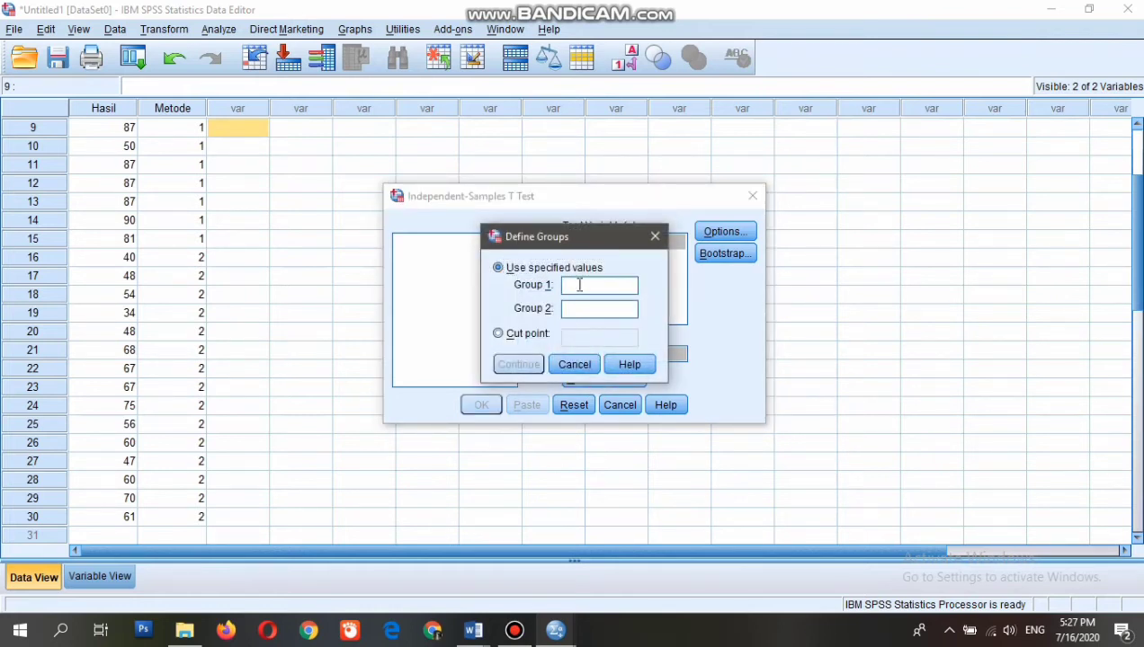
{"action": "type", "text": "1"}
{"action": "left_click", "coordinate": [582, 308]}
{"action": "type", "text": "2"}
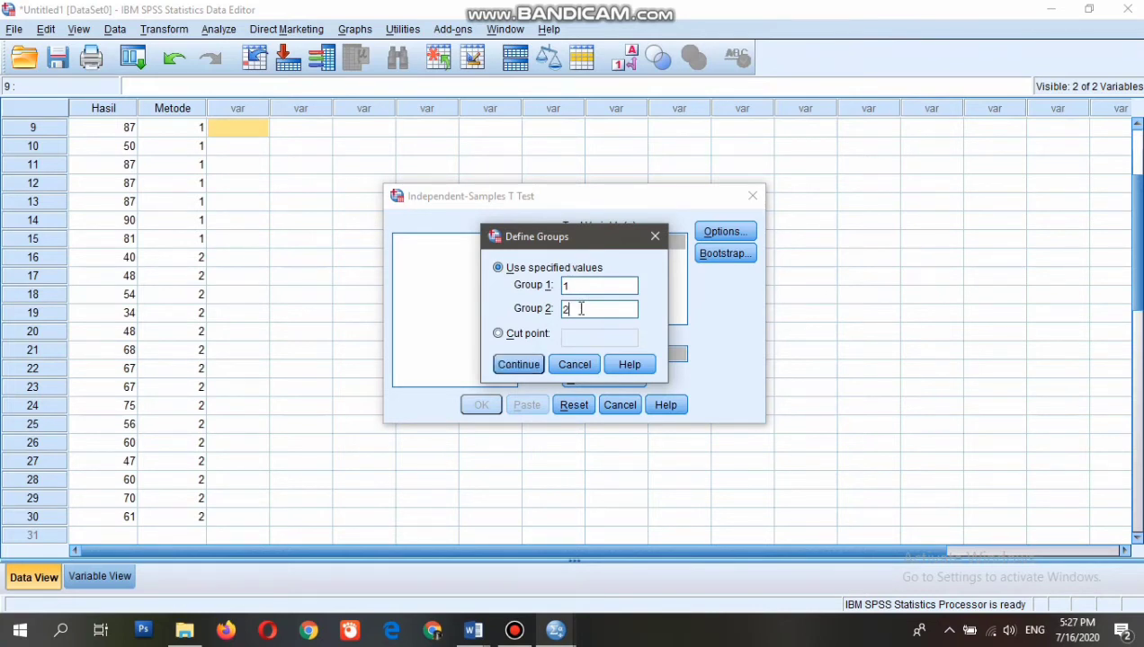
{"action": "left_click", "coordinate": [525, 364]}
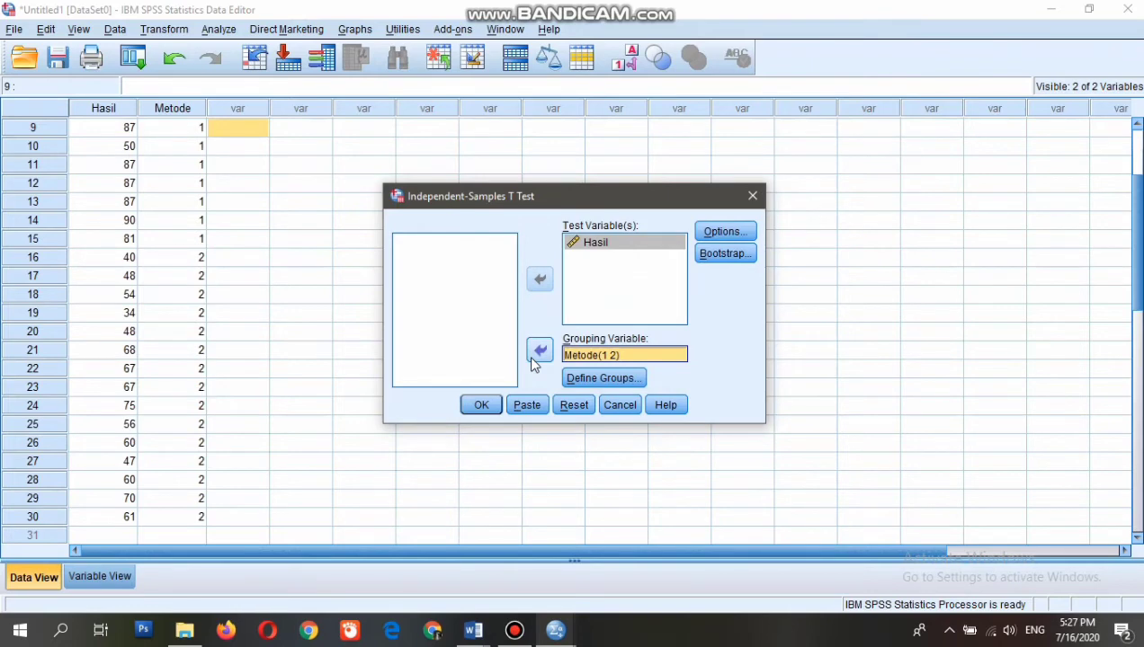
{"action": "left_click", "coordinate": [483, 404]}
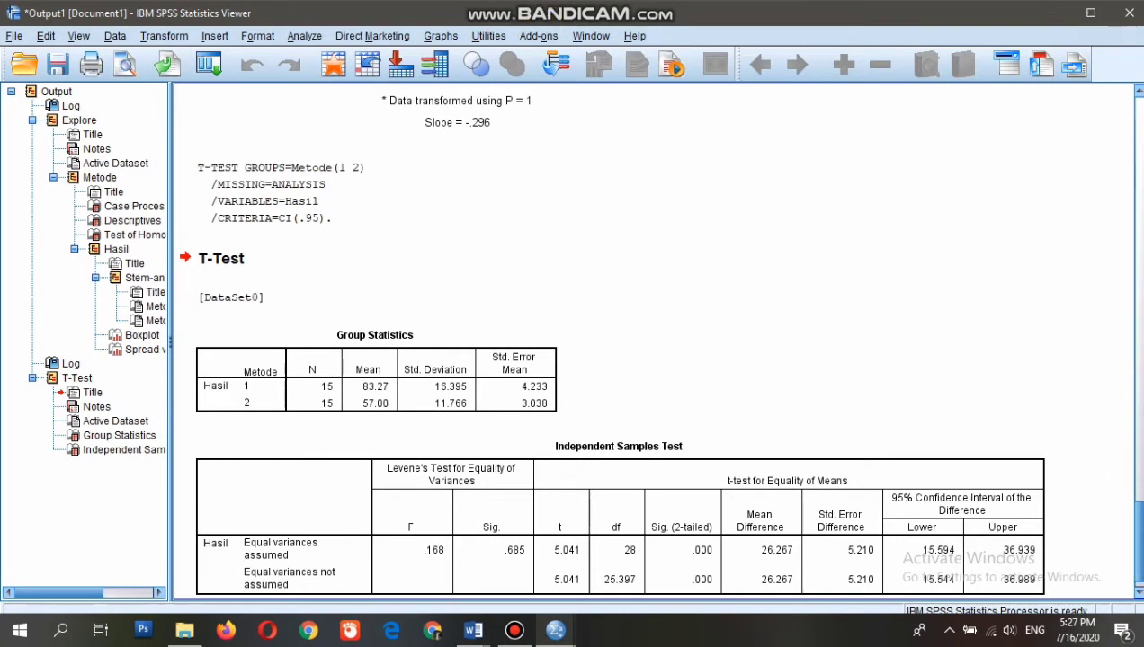
Step: Examine the Independent Samples Test table and read its matching section, Perbedaan hasil pembelajaran, in the second UAS Statistik PBI document in Word
{"action": "scroll", "coordinate": [824, 484], "scroll_direction": "down", "scroll_amount": 2}
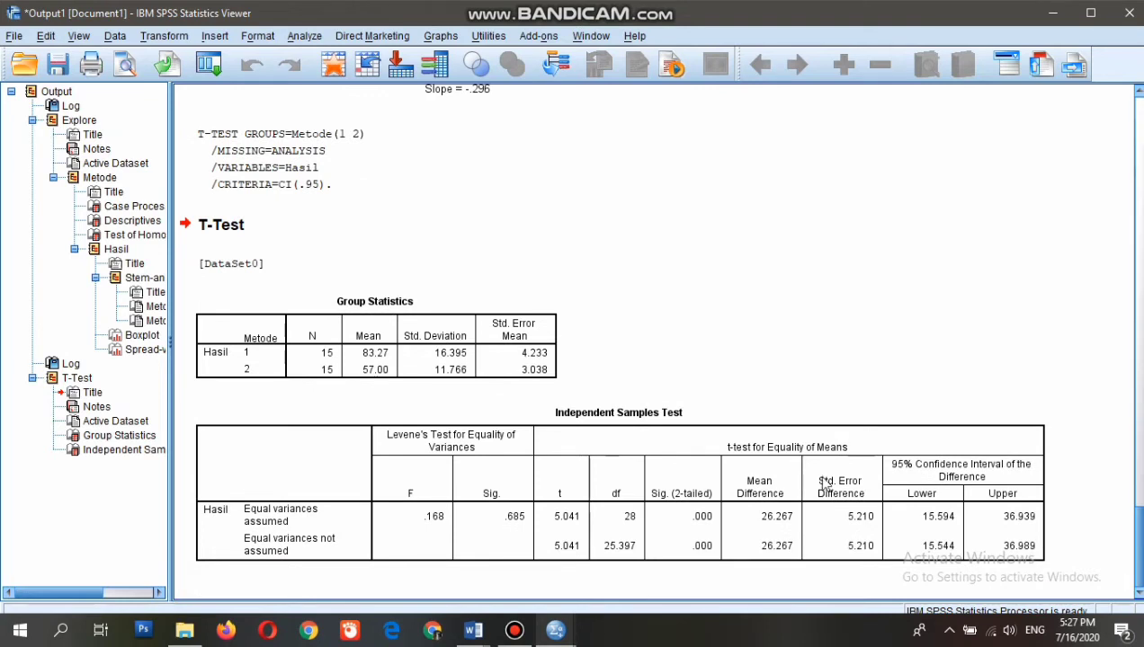
{"action": "left_click", "coordinate": [824, 484]}
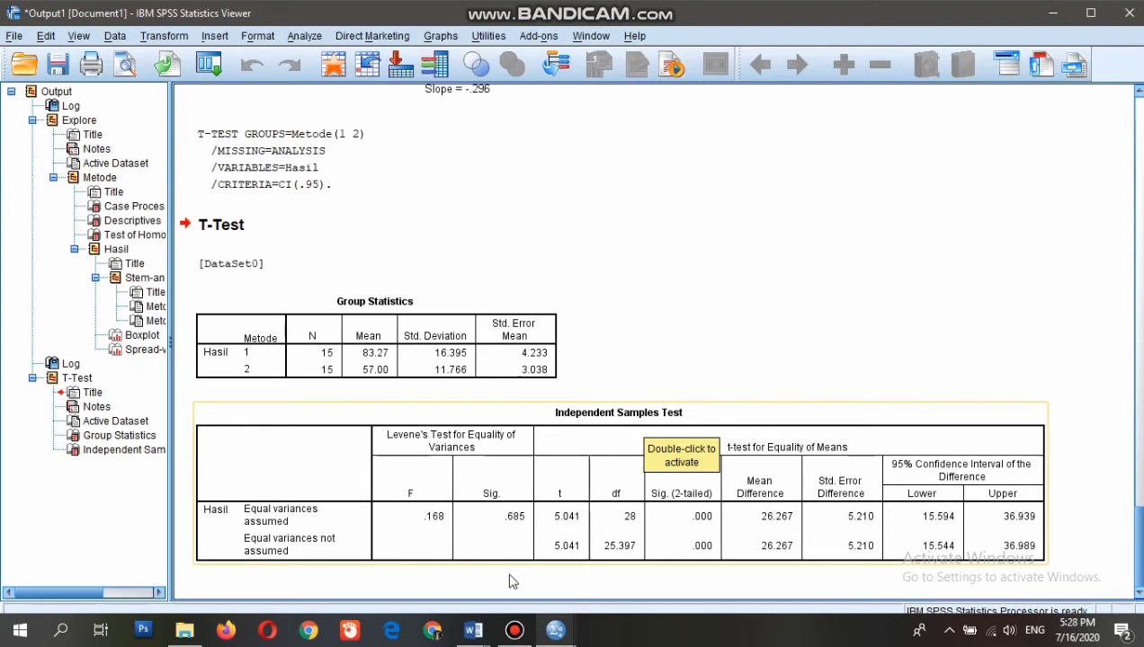
{"action": "left_click", "coordinate": [474, 632]}
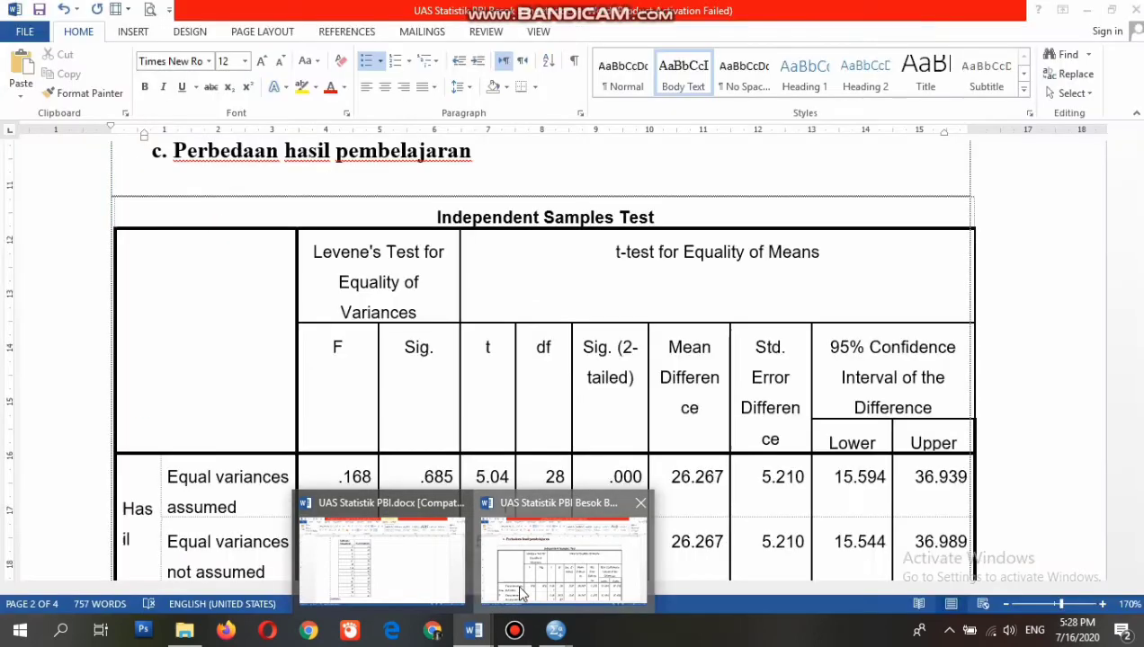
{"action": "left_click", "coordinate": [519, 592]}
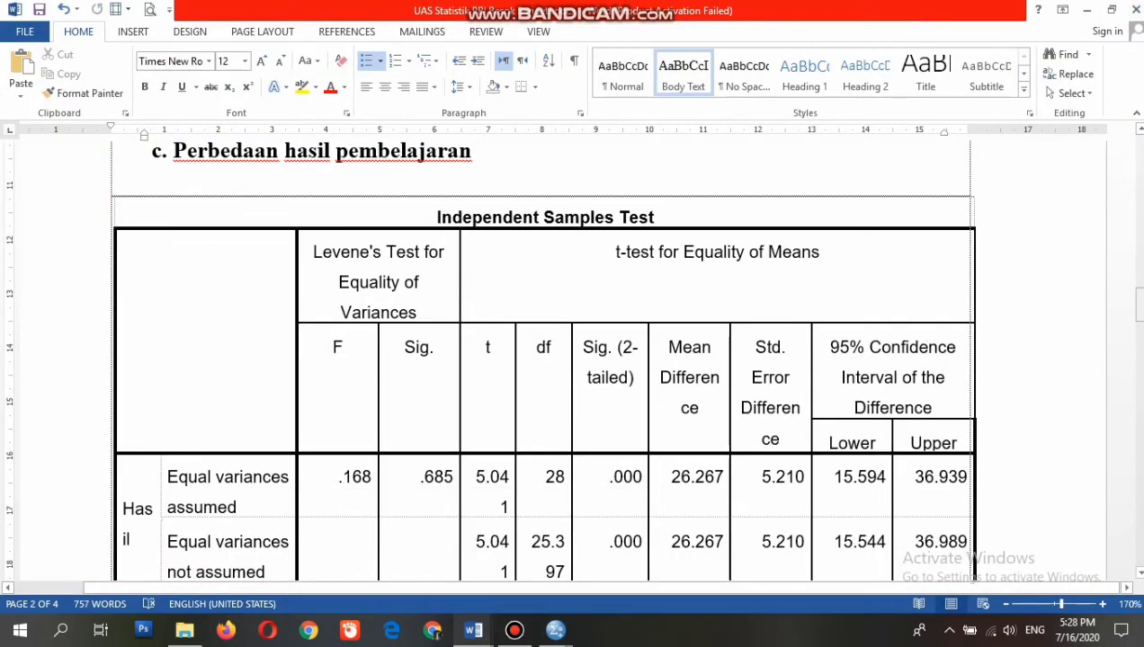
{"action": "left_click_drag", "start_coordinate": [1138, 306], "coordinate": [1139, 327]}
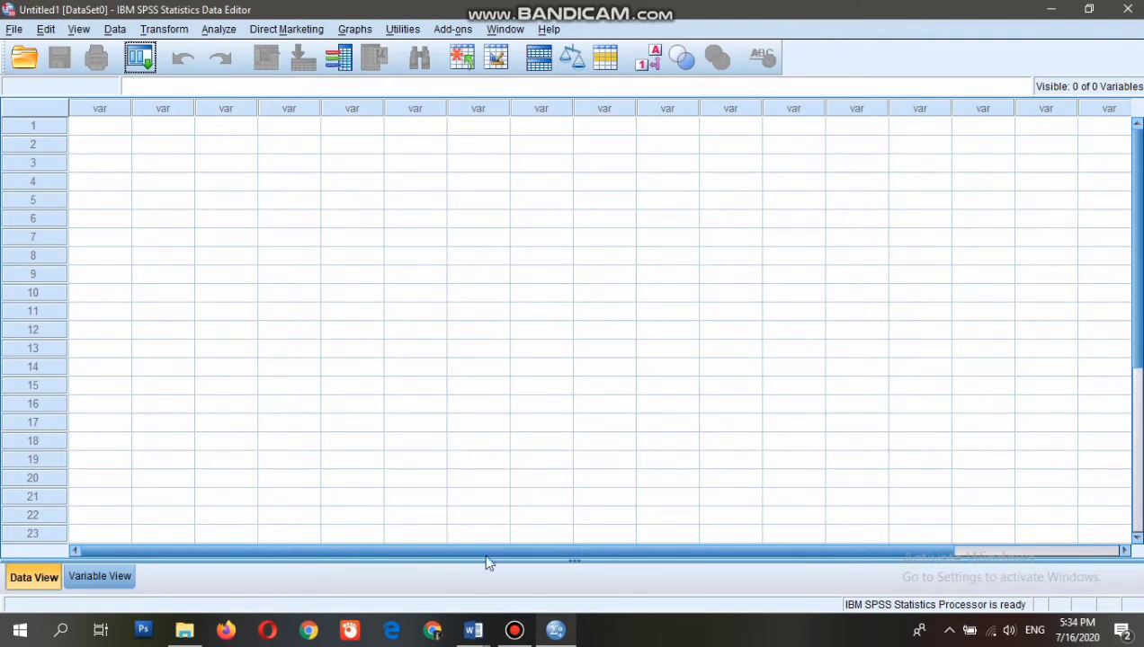
Step: Copy all data rows under Sosial Media, NILAI and Prestasi STATISTIK from the table in UAS Statistik PBI.docx in Word
{"action": "left_click", "coordinate": [474, 630]}
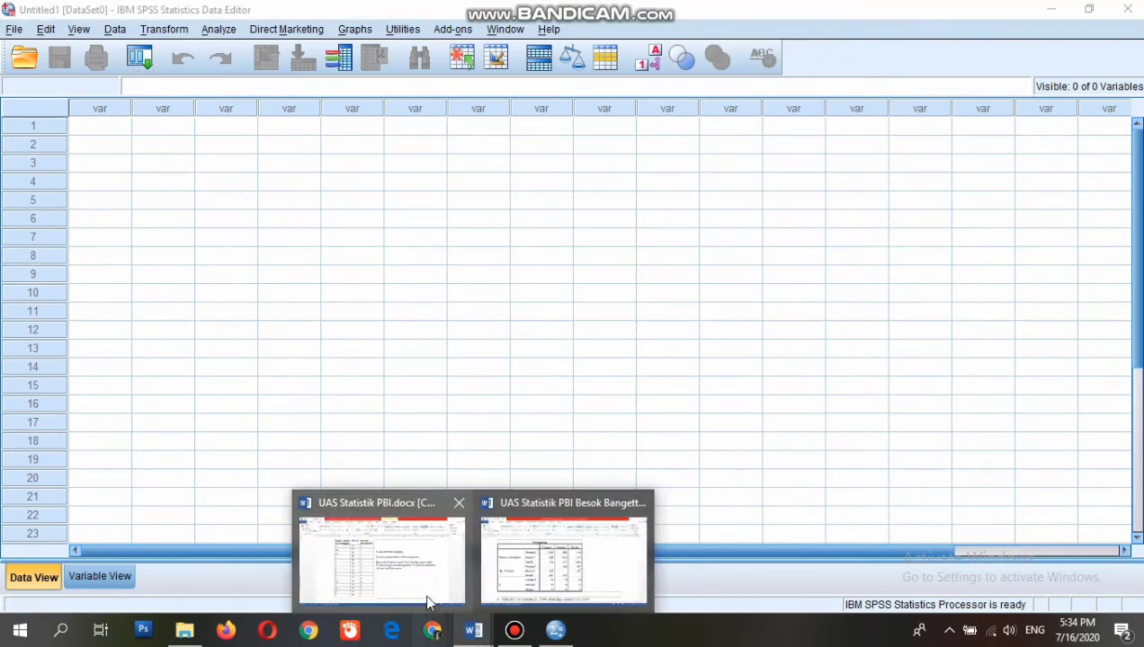
{"action": "left_click", "coordinate": [414, 578]}
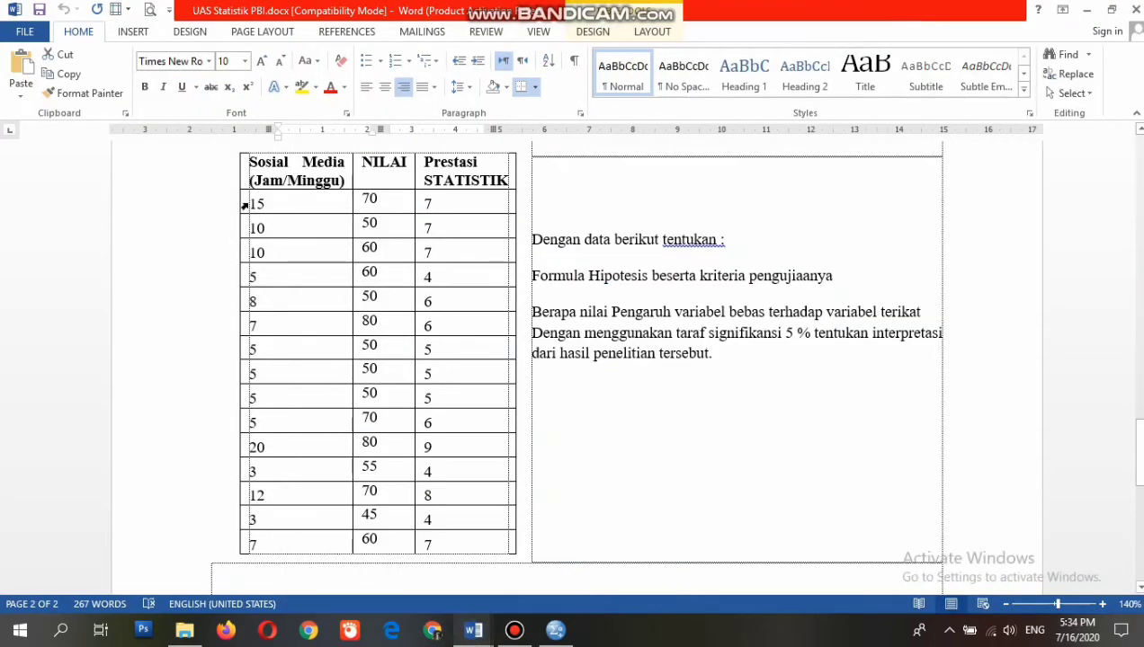
{"action": "left_click_drag", "start_coordinate": [244, 206], "coordinate": [451, 549]}
{"action": "right_click", "coordinate": [454, 550]}
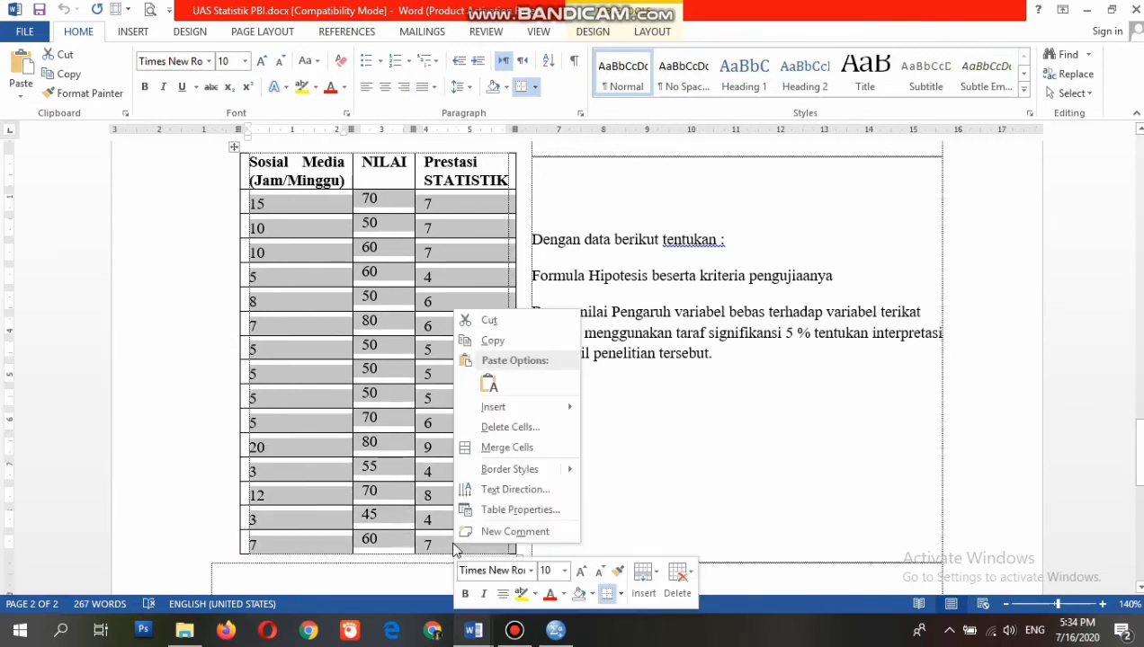
{"action": "left_click", "coordinate": [490, 340]}
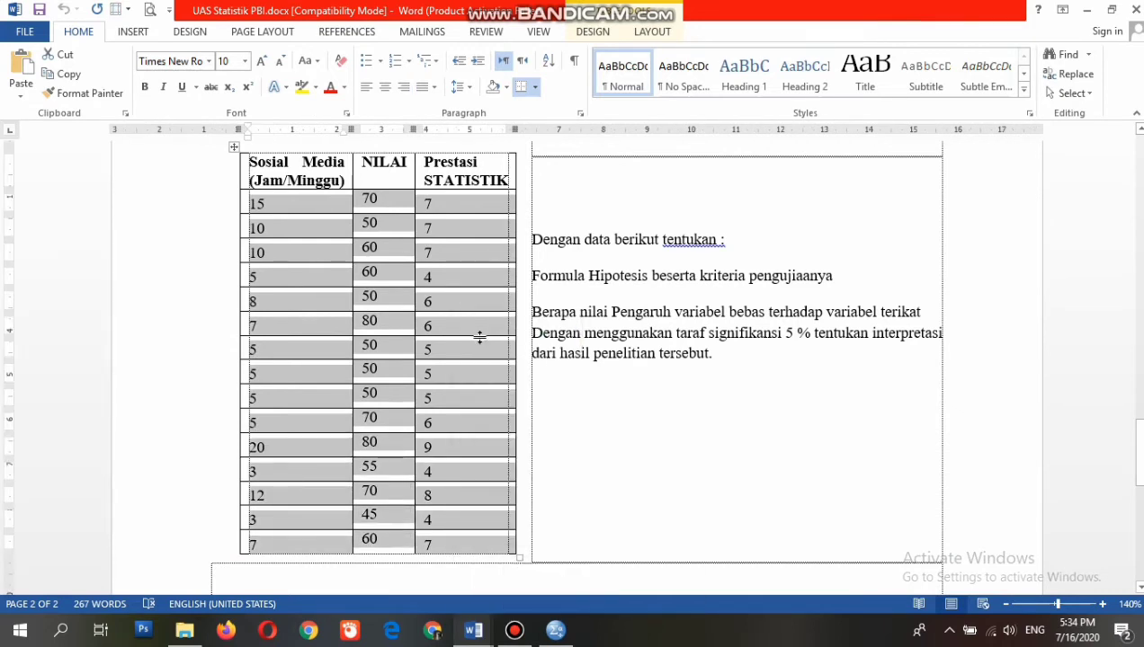
Step: Switch to SPSS and paste the copied data into the empty data sheet, starting at the first cell
{"action": "left_click", "coordinate": [556, 630]}
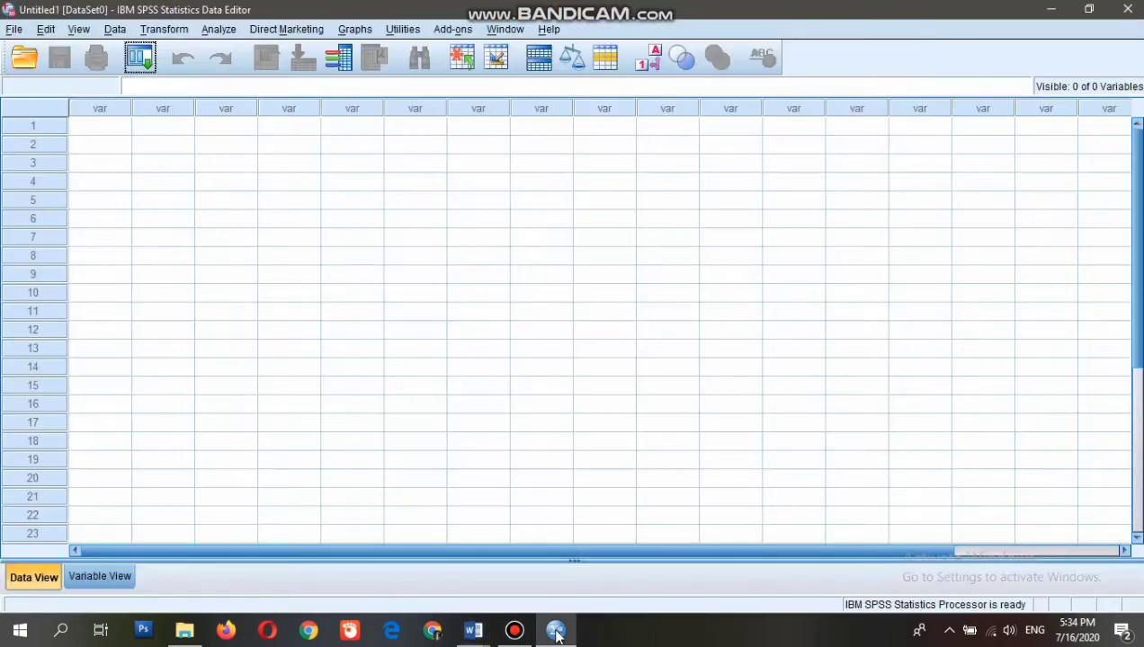
{"action": "left_click", "coordinate": [109, 132]}
{"action": "right_click", "coordinate": [109, 132]}
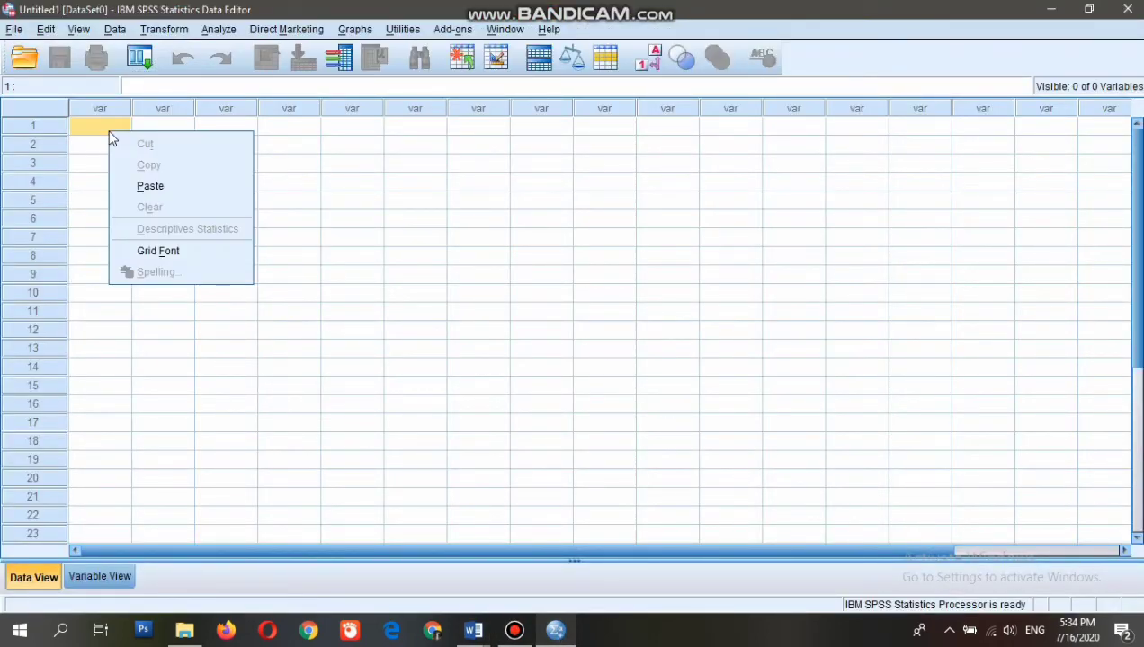
{"action": "left_click", "coordinate": [150, 186]}
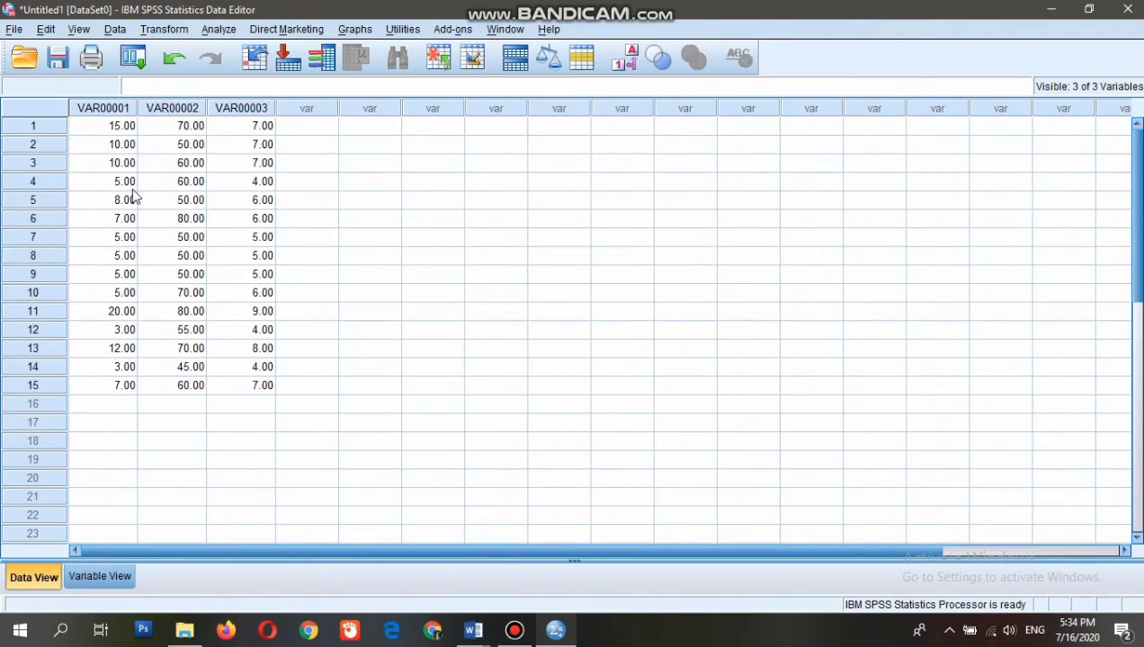
Step: Rename the first variable to MediaX1 and the second to NilaiX2
{"action": "left_click", "coordinate": [107, 573]}
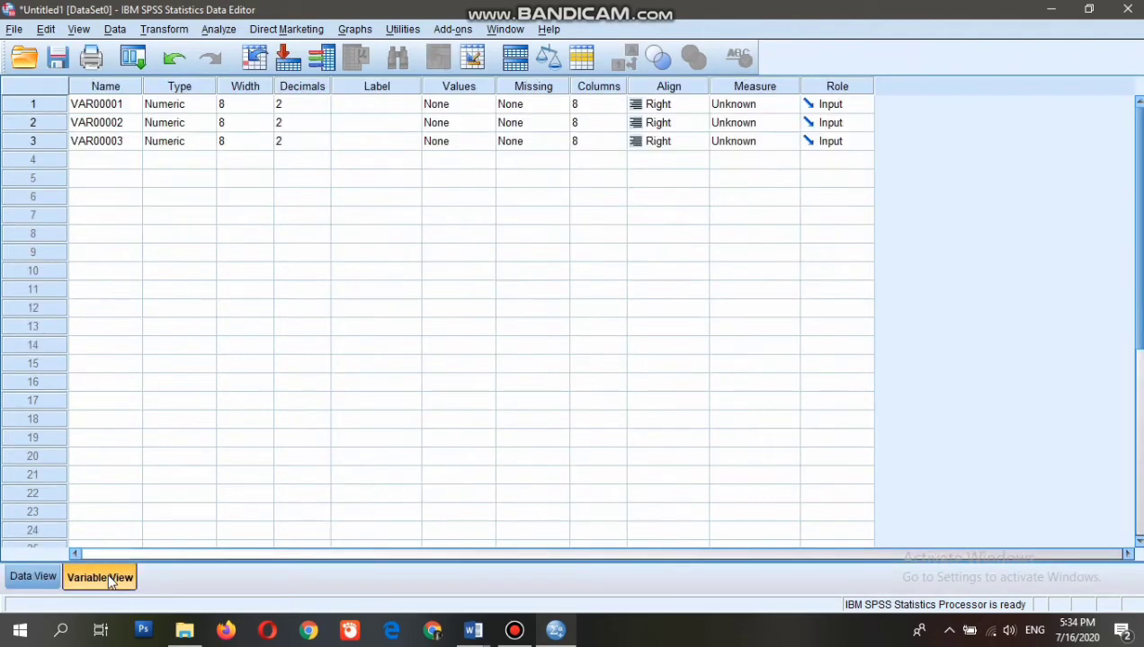
{"action": "left_click", "coordinate": [125, 106]}
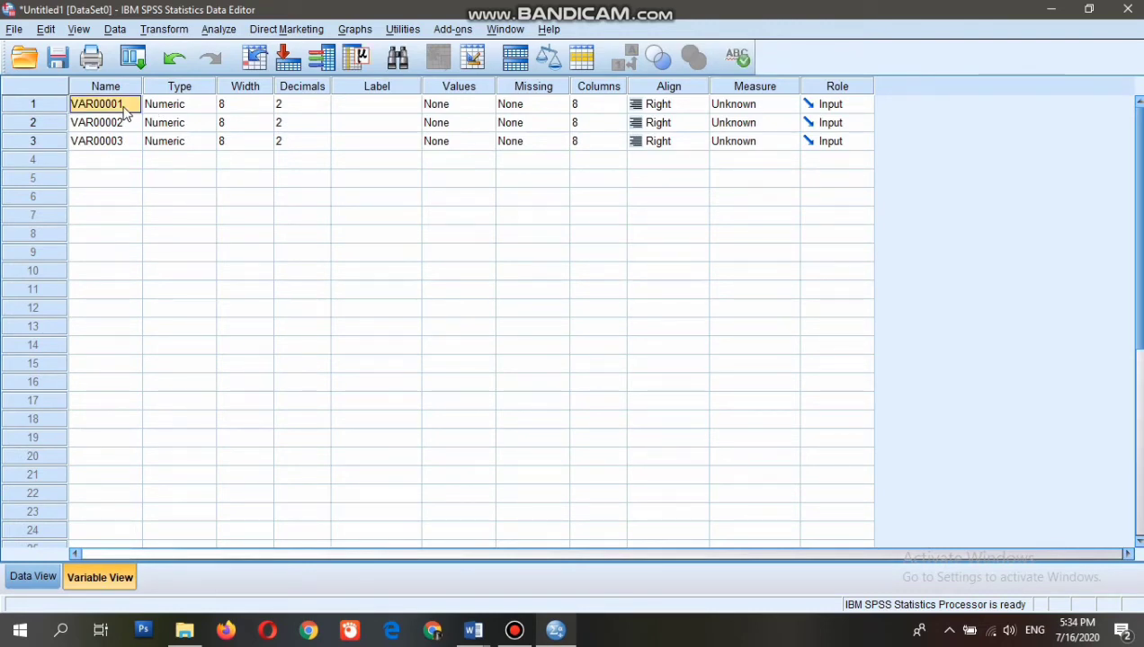
{"action": "left_click", "coordinate": [515, 630]}
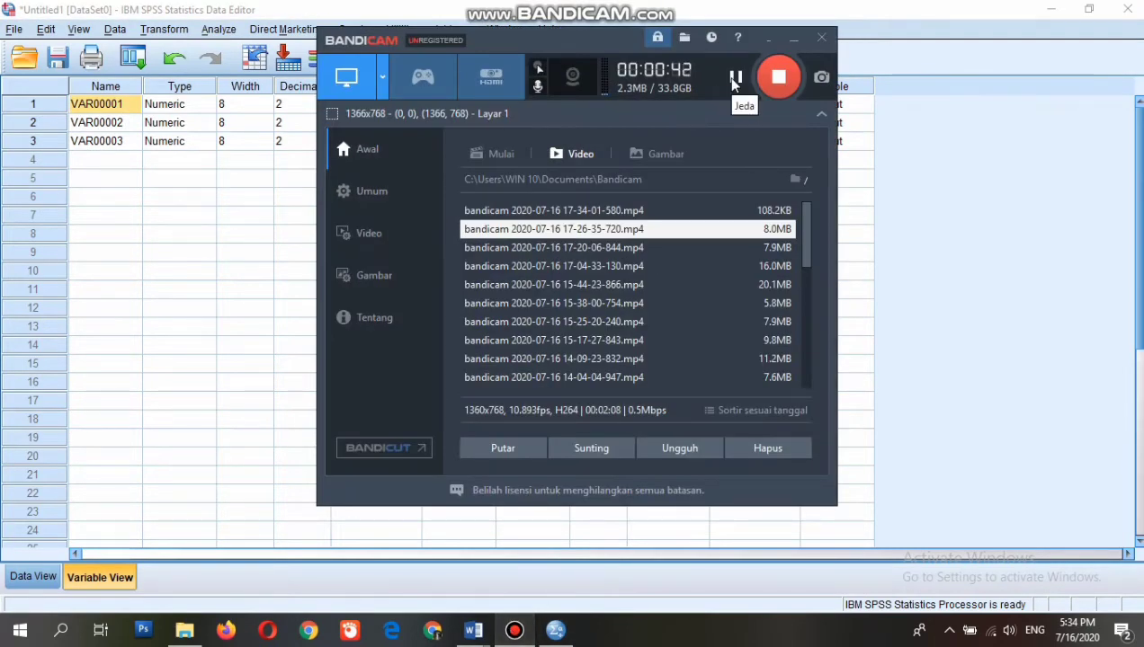
{"action": "left_click", "coordinate": [793, 37]}
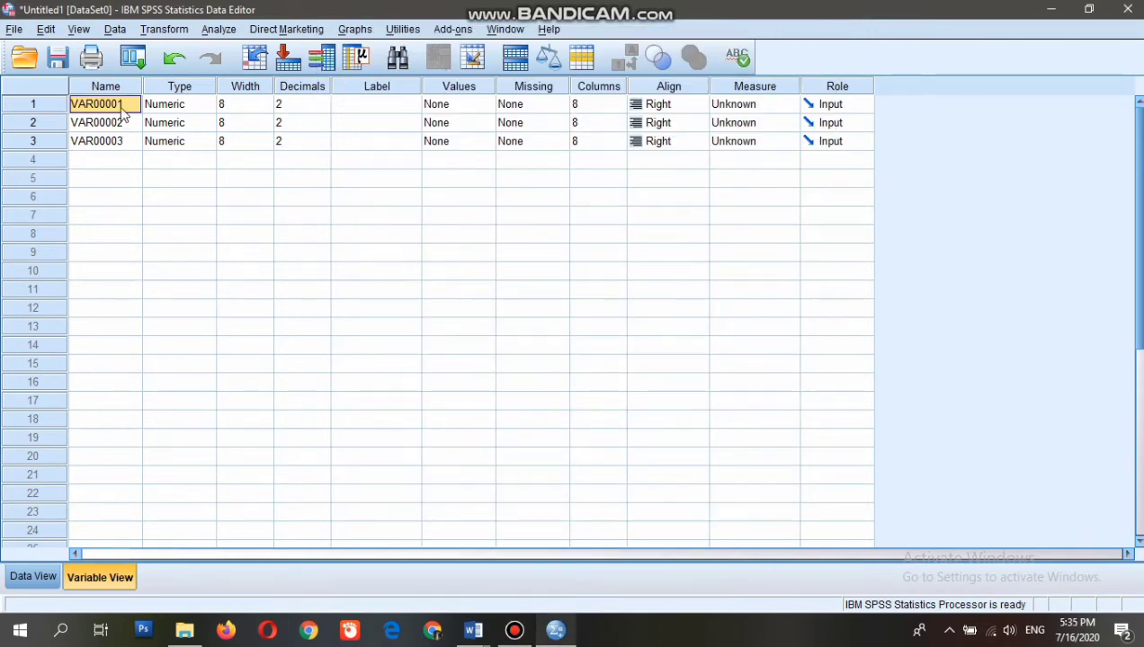
{"action": "type", "text": "M"}
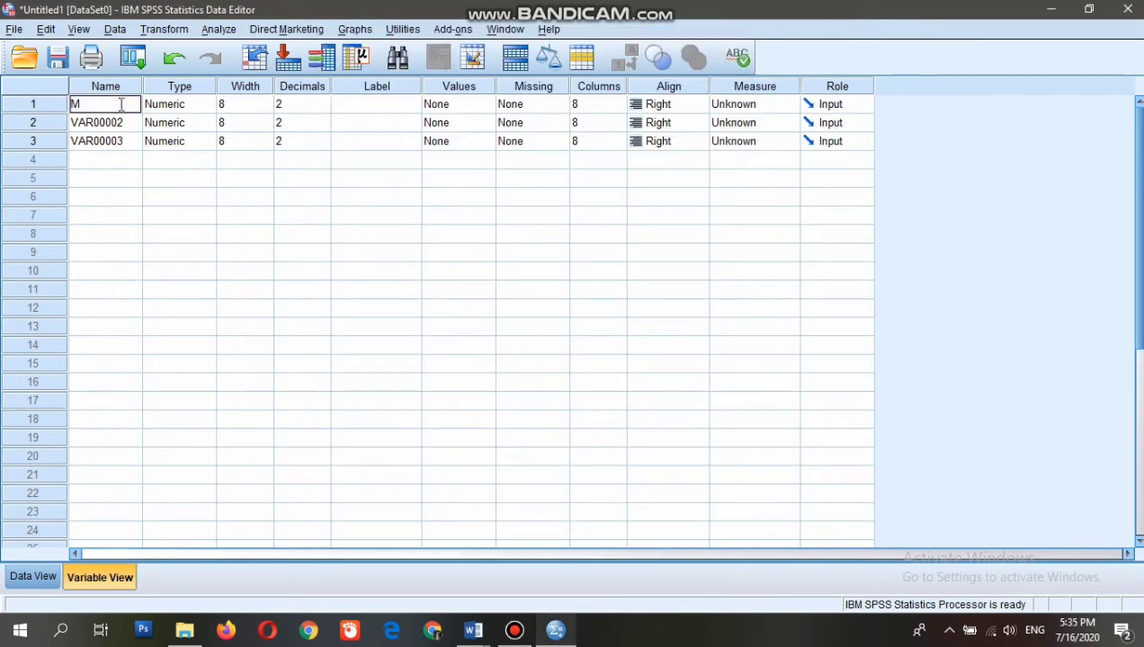
{"action": "type", "text": "ediaX1"}
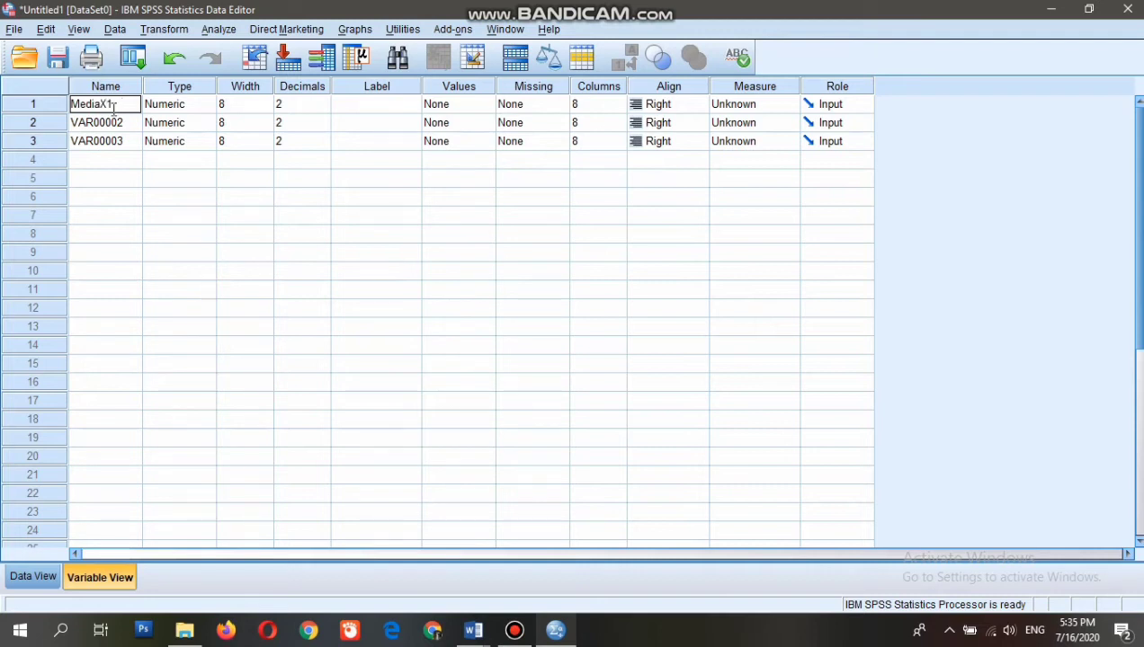
{"action": "left_click", "coordinate": [112, 125]}
{"action": "type", "text": "N"}
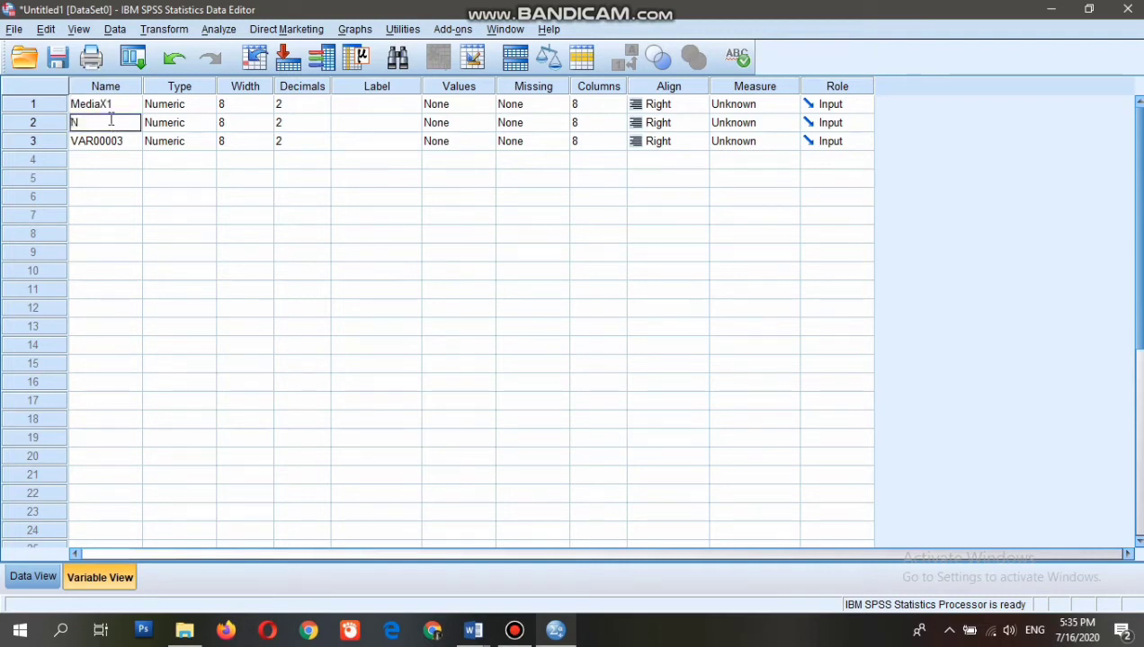
{"action": "type", "text": "ilaiX2"}
Step: Rename the third variable to PrestasiY
{"action": "left_click", "coordinate": [107, 144]}
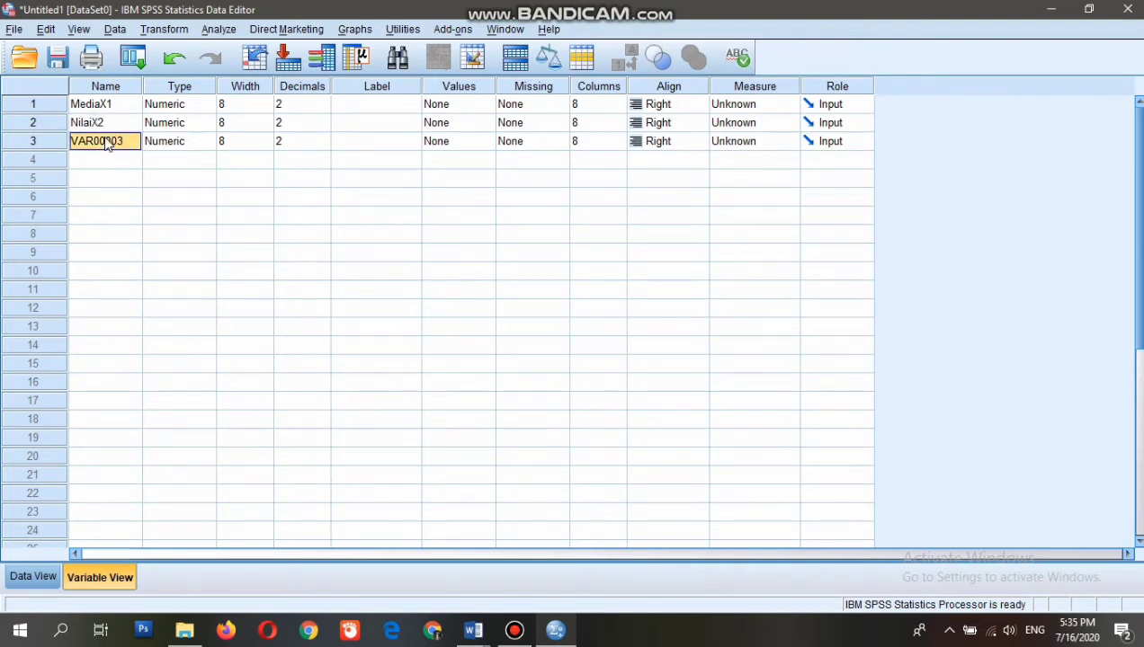
{"action": "type", "text": "Pea"}
{"action": "key", "text": "BackSpace"}
{"action": "key", "text": "BackSpace"}
{"action": "type", "text": "rs"}
{"action": "key", "text": "BackSpace"}
{"action": "type", "text": "estasiY"}
Step: Set the decimals of MediaX1, NilaiX2 and PrestasiY to 0
{"action": "left_click", "coordinate": [306, 104]}
{"action": "left_click", "coordinate": [324, 108]}
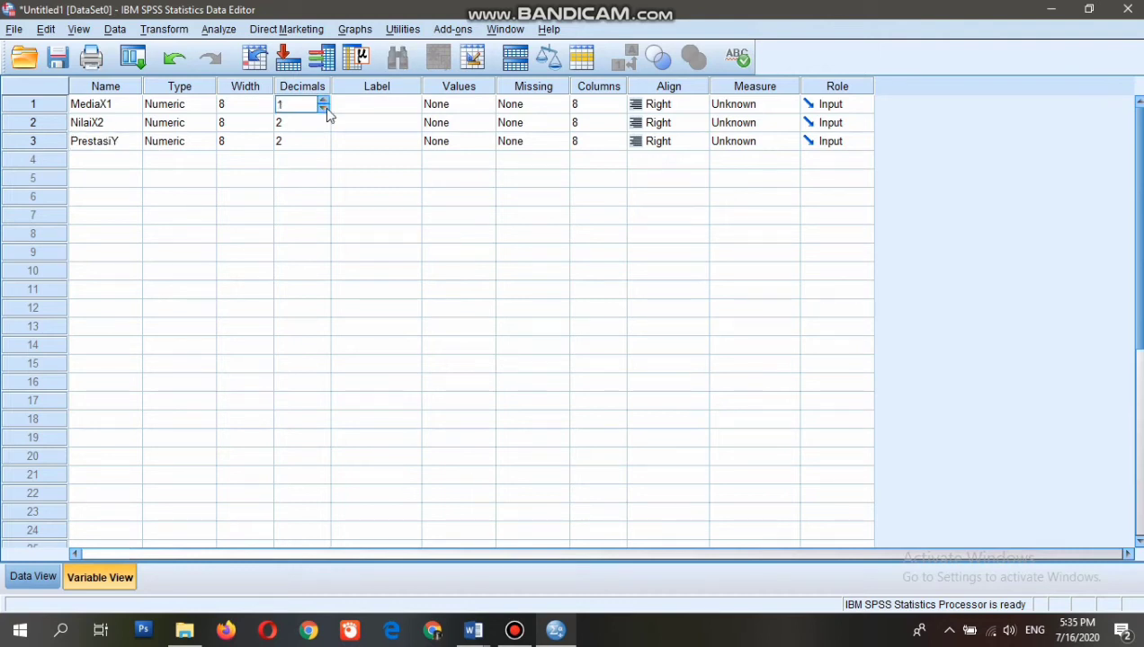
{"action": "left_click", "coordinate": [323, 108]}
{"action": "left_click", "coordinate": [325, 130]}
{"action": "left_click", "coordinate": [325, 131]}
{"action": "left_click", "coordinate": [325, 130]}
{"action": "left_click", "coordinate": [325, 147]}
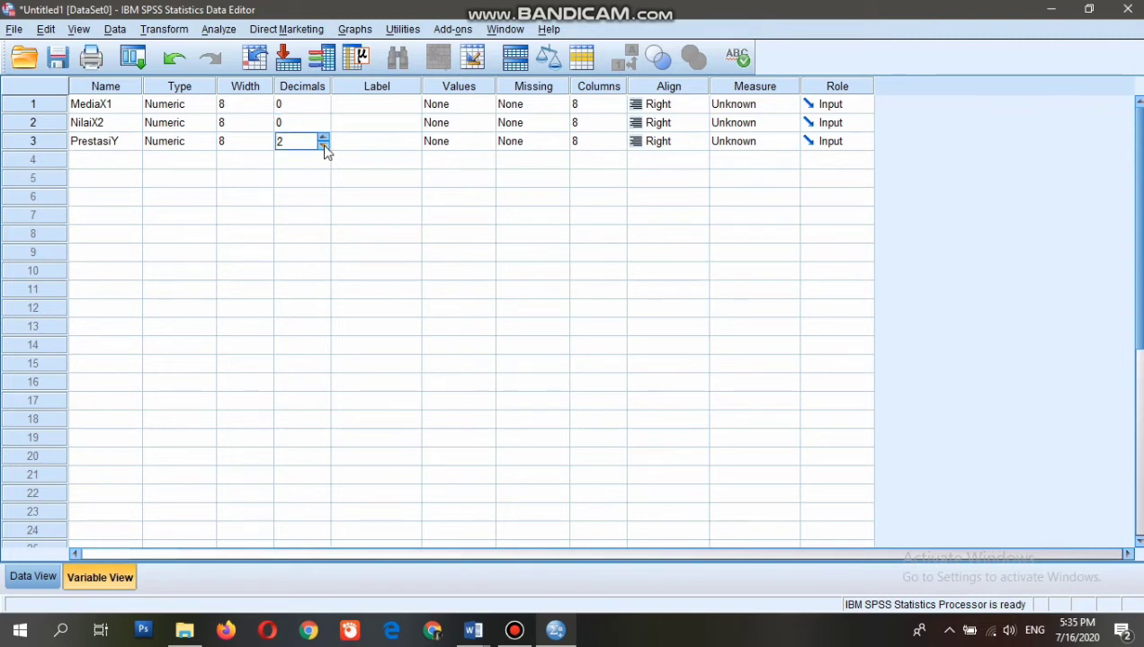
{"action": "left_click", "coordinate": [325, 147]}
{"action": "left_click", "coordinate": [325, 148]}
Step: Return to the data sheet and start a linear regression with PrestasiY as the dependent variable
{"action": "left_click", "coordinate": [32, 578]}
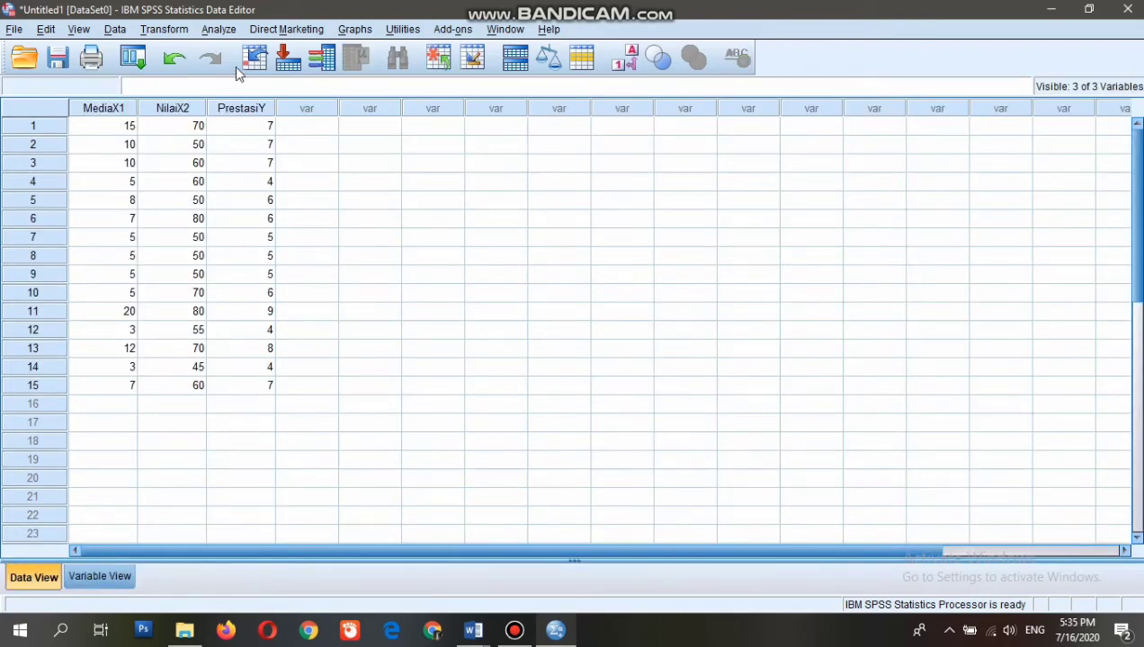
{"action": "left_click", "coordinate": [218, 30]}
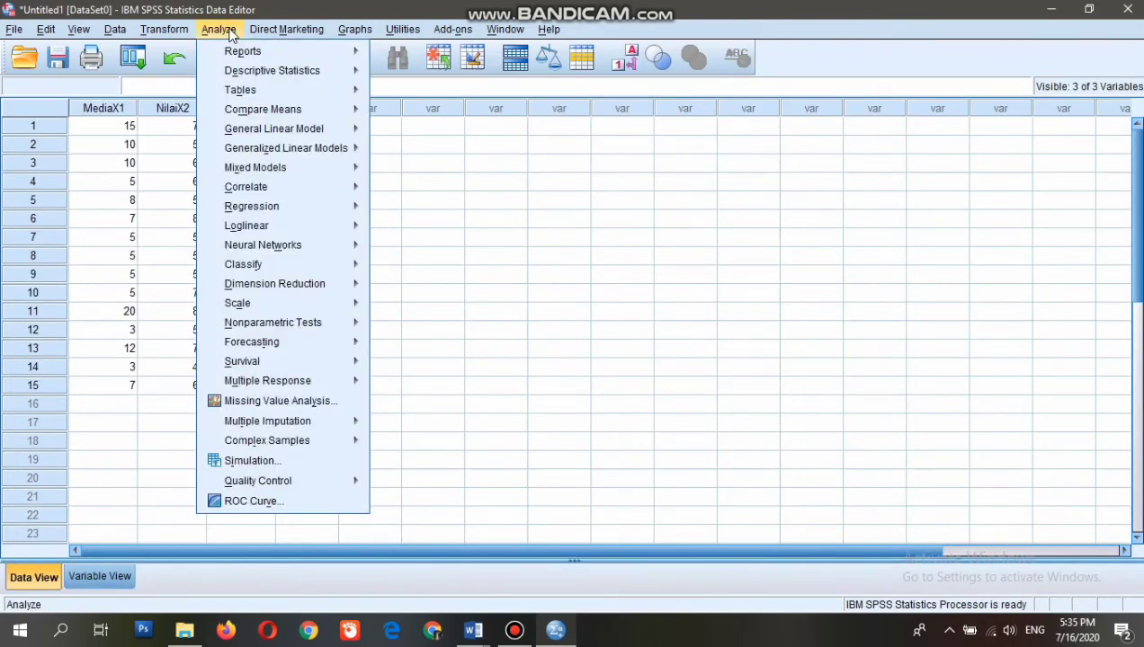
{"action": "mouse_move", "coordinate": [284, 209]}
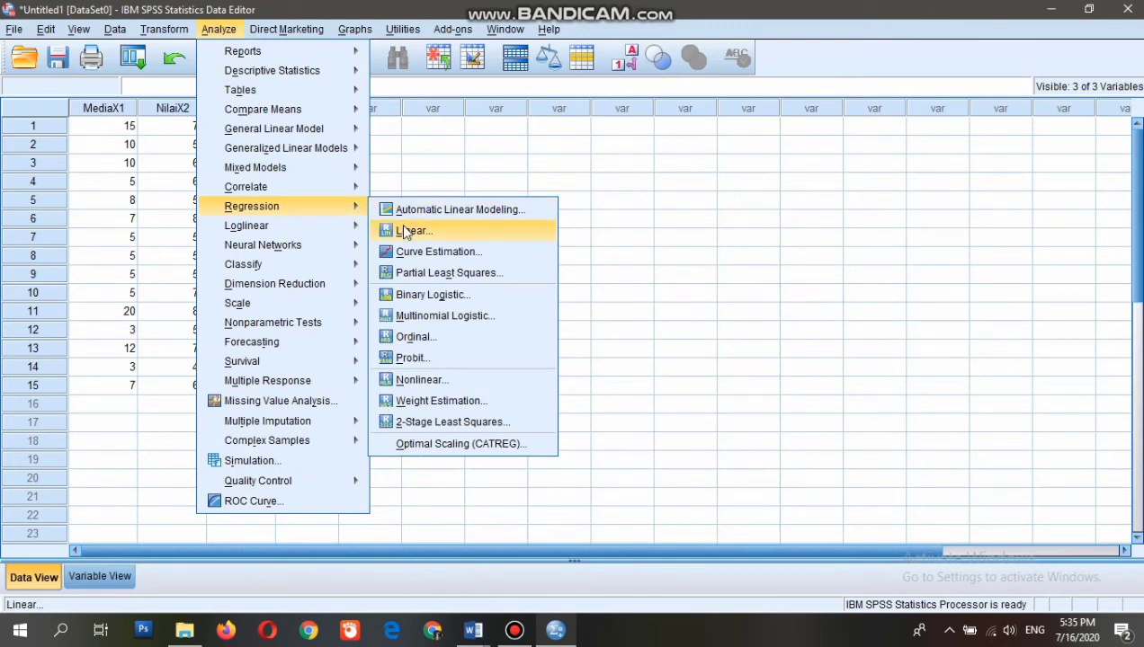
{"action": "left_click", "coordinate": [404, 231]}
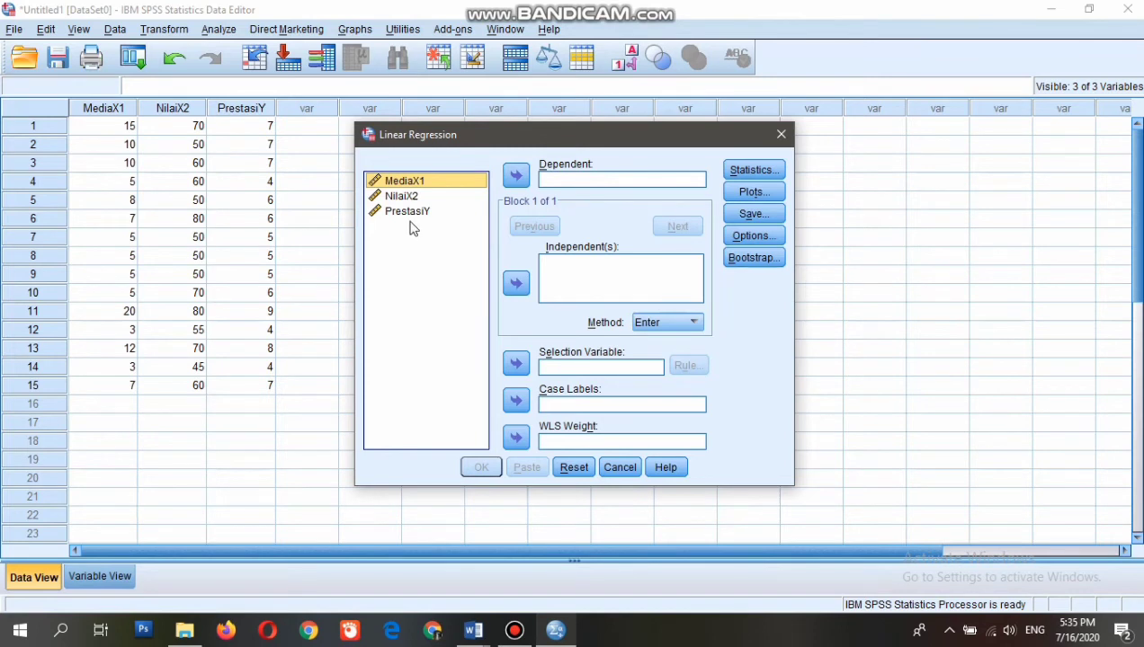
{"action": "left_click", "coordinate": [426, 214]}
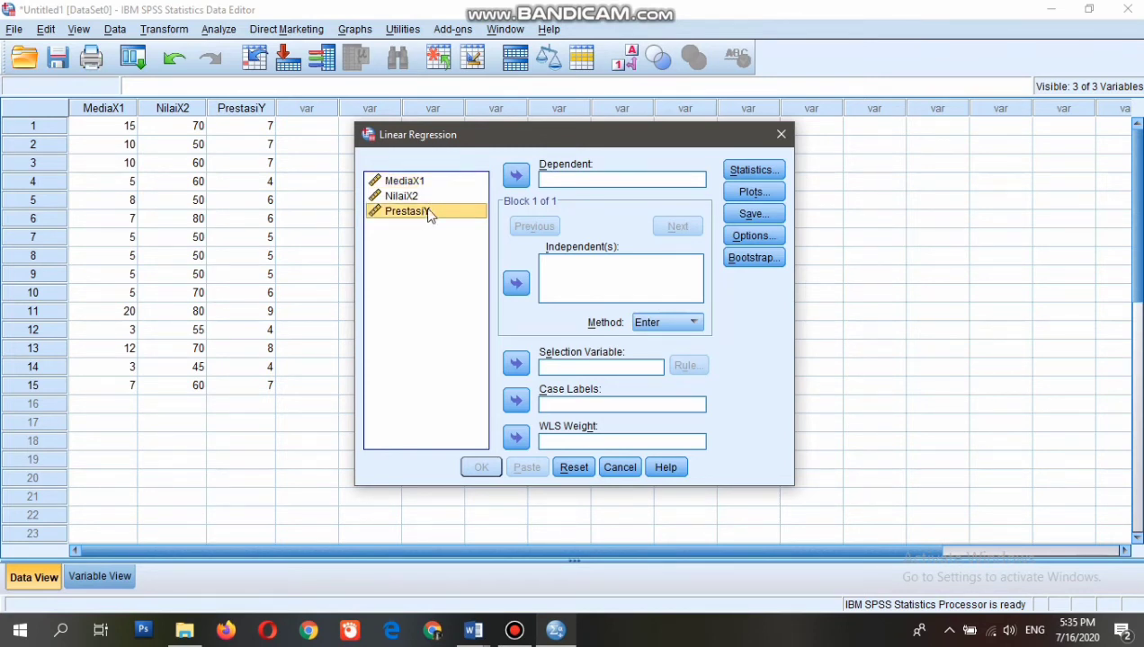
{"action": "left_click", "coordinate": [517, 177]}
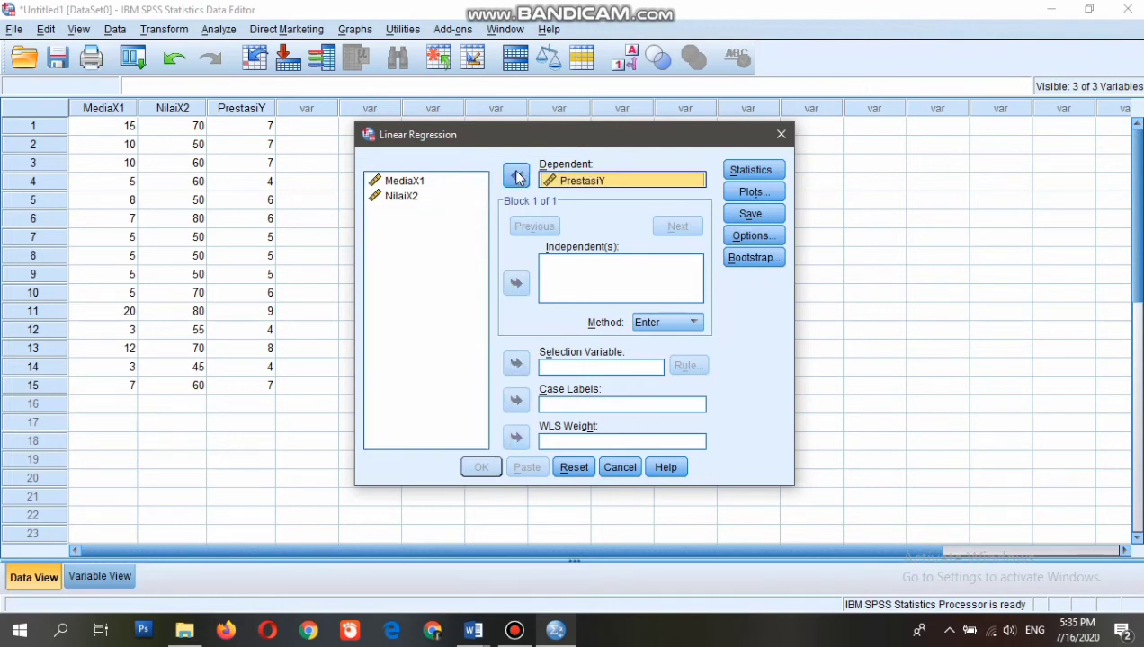
Step: Add MediaX1 and NilaiX2 as the independent variables of the linear regression
{"action": "left_click", "coordinate": [440, 182]}
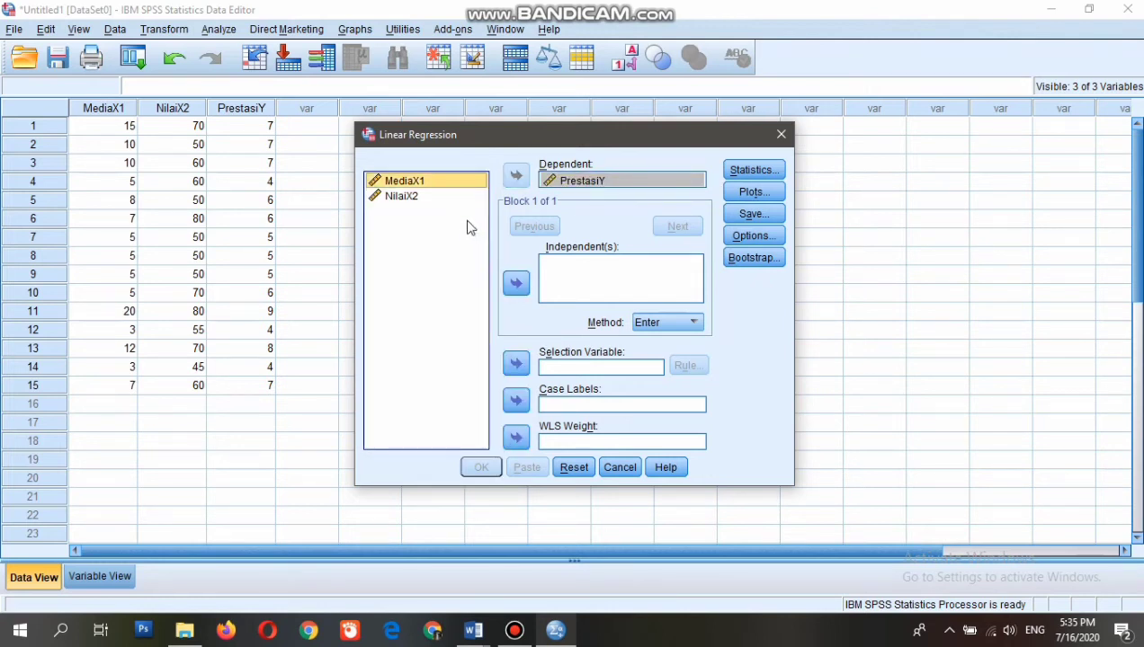
{"action": "left_click", "coordinate": [516, 283]}
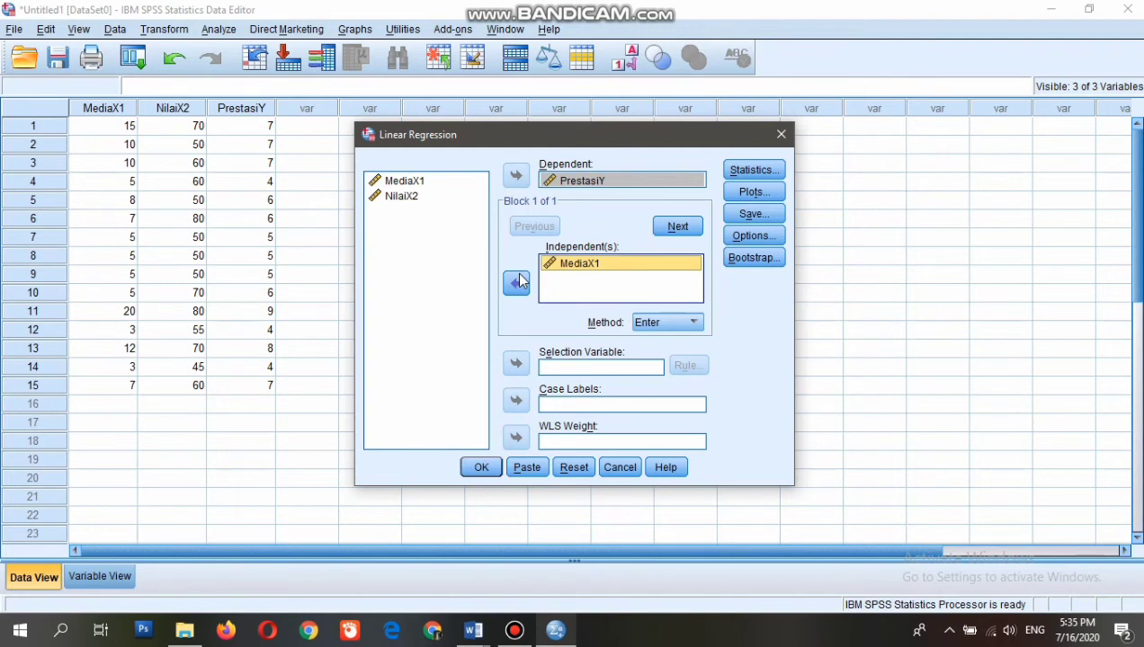
{"action": "left_click", "coordinate": [434, 192]}
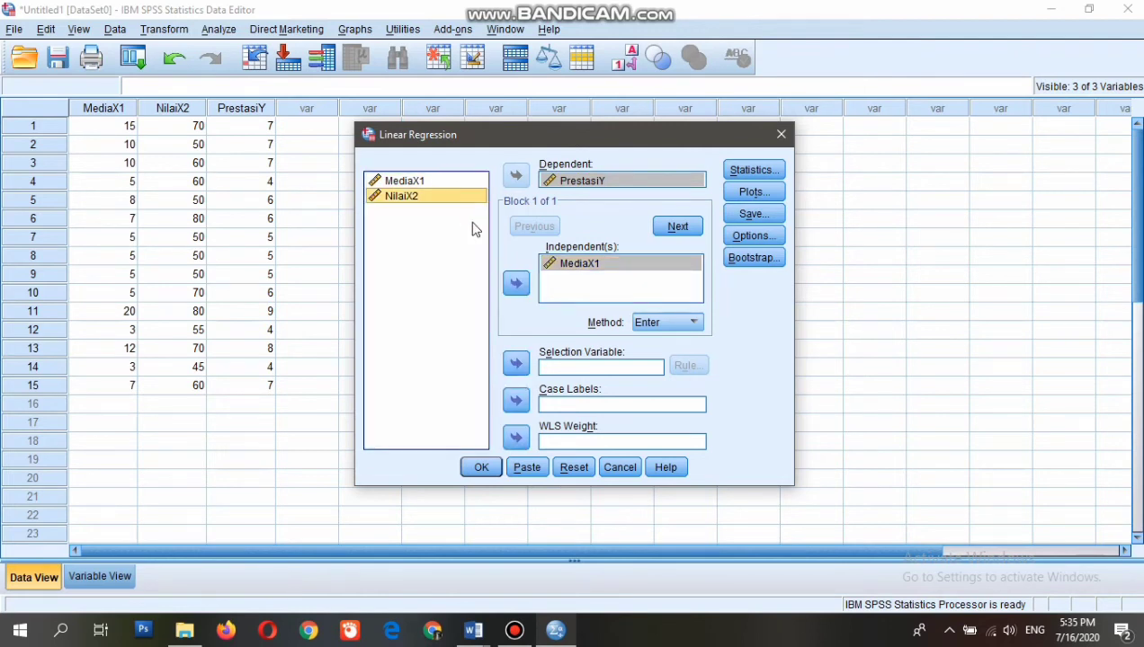
{"action": "left_click", "coordinate": [516, 284]}
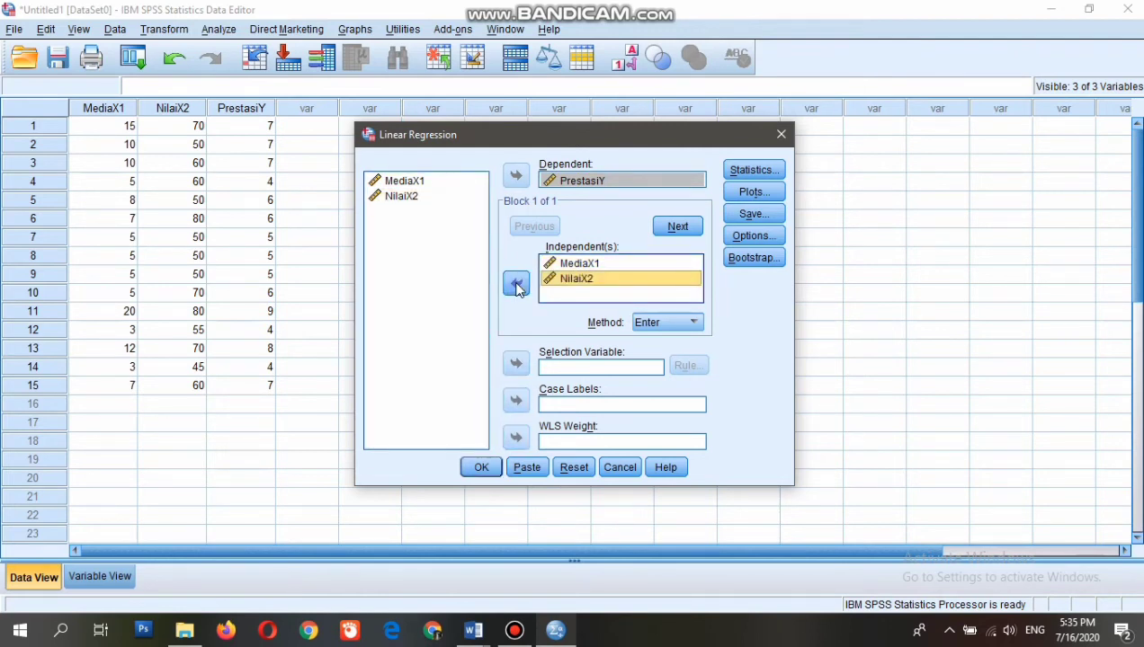
Step: Include Descriptives in the statistics of the linear regression
{"action": "left_click", "coordinate": [746, 177]}
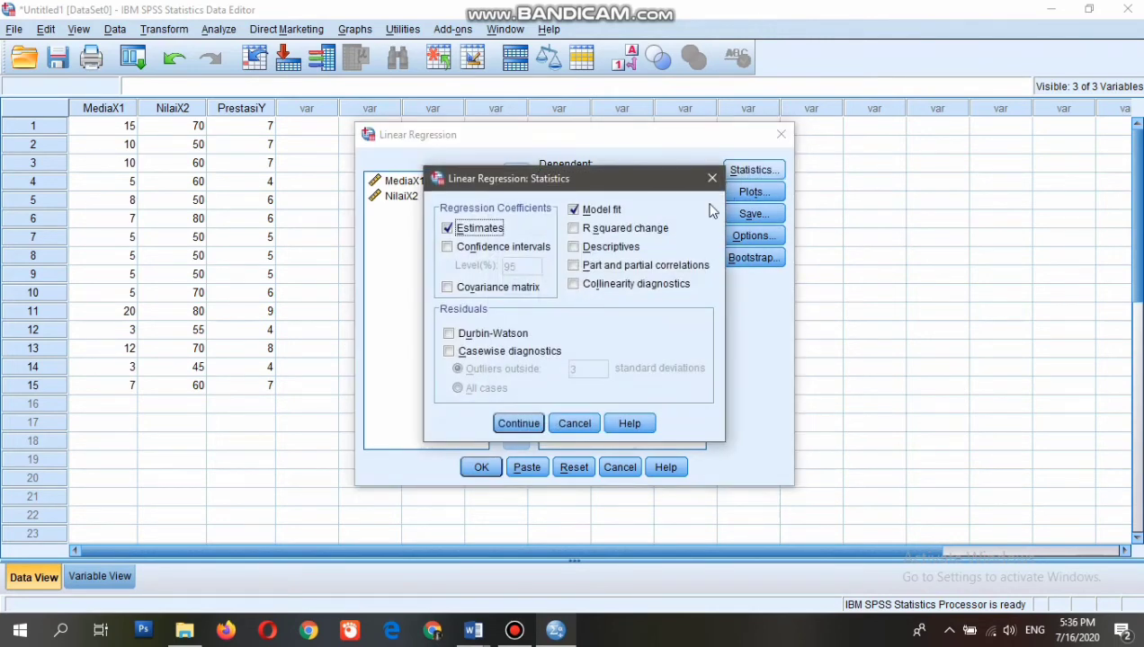
{"action": "left_click", "coordinate": [572, 247]}
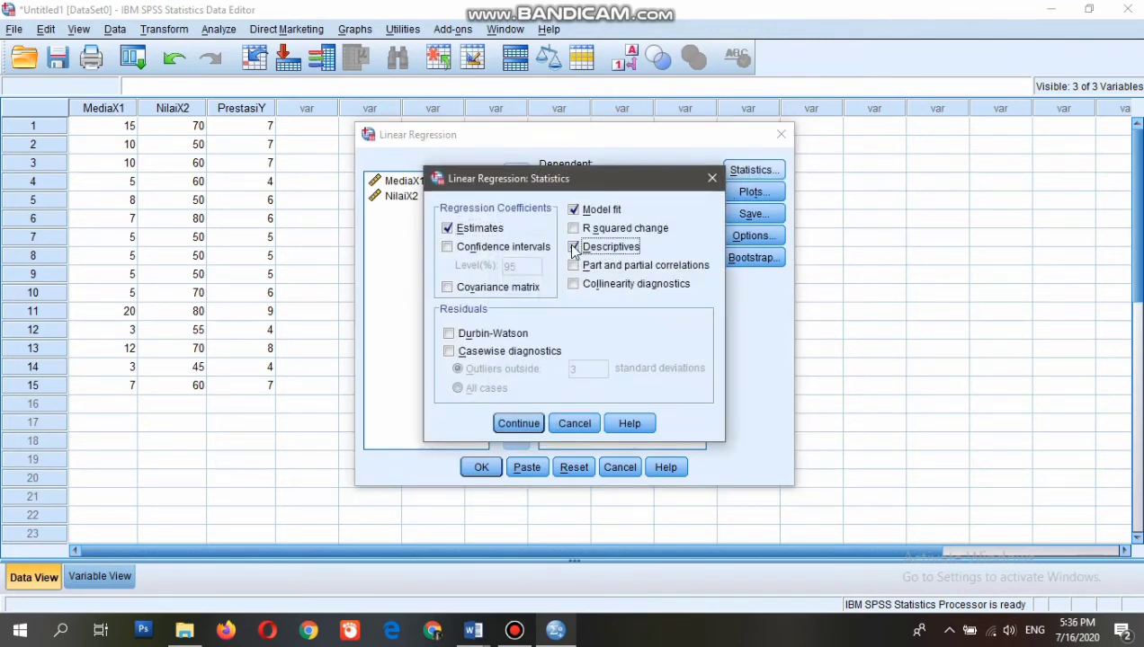
{"action": "left_click", "coordinate": [526, 422]}
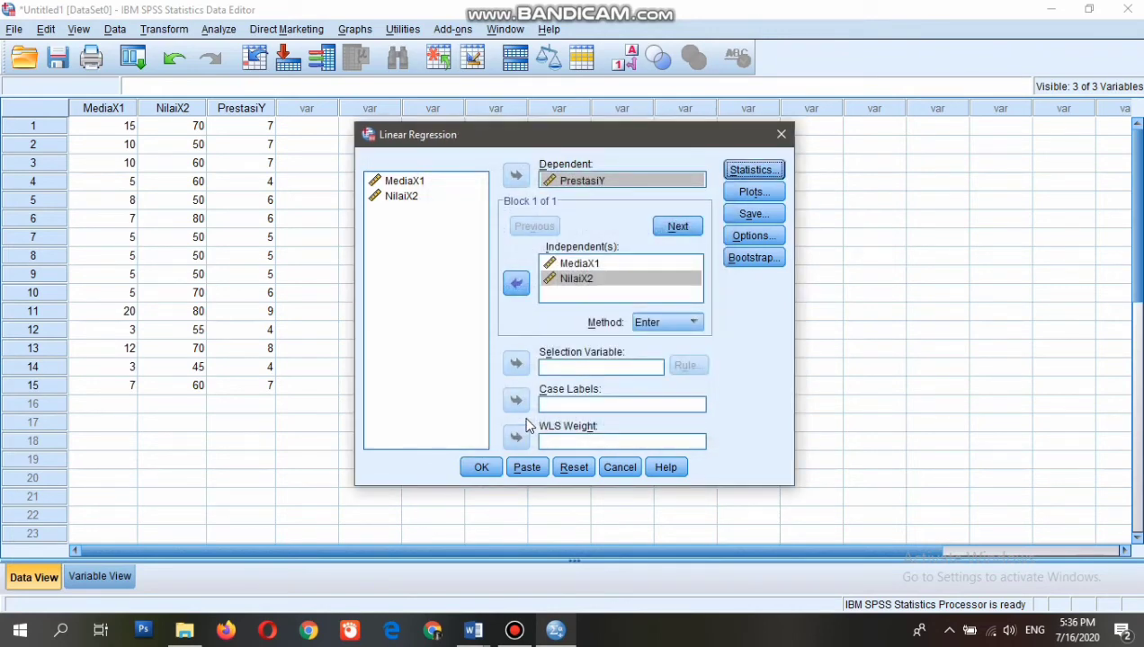
Step: Plot DEPENDNT as Y against *ZRESID as X, add the residual histogram and normal probability plot, and run the regression
{"action": "left_click", "coordinate": [753, 193]}
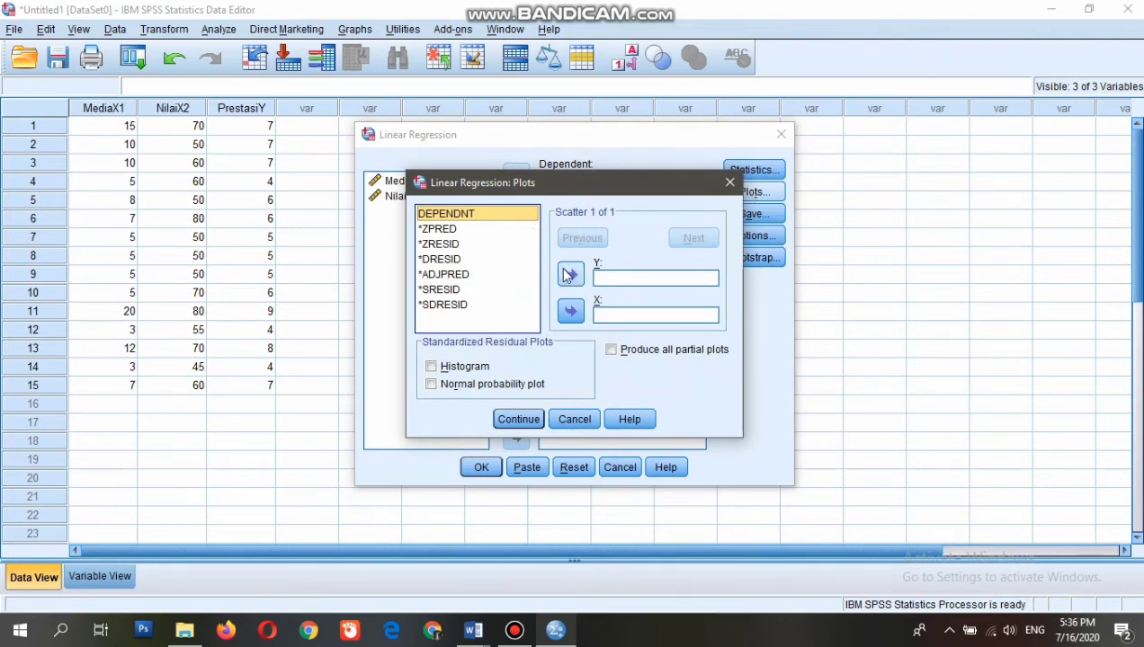
{"action": "left_click", "coordinate": [568, 275]}
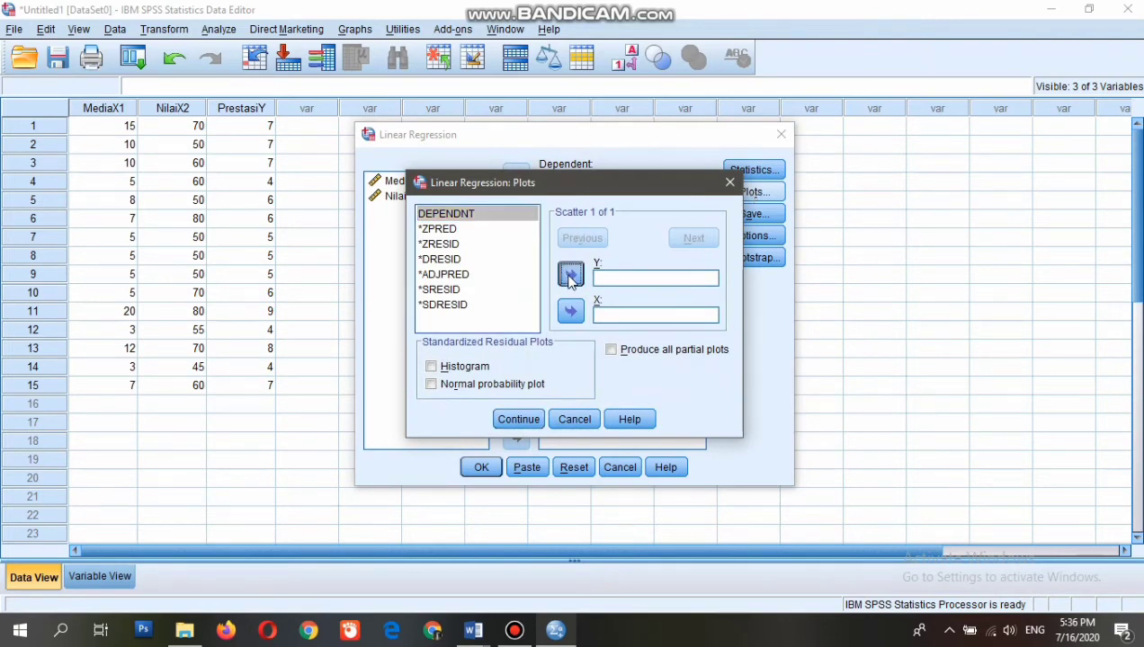
{"action": "left_click", "coordinate": [499, 245]}
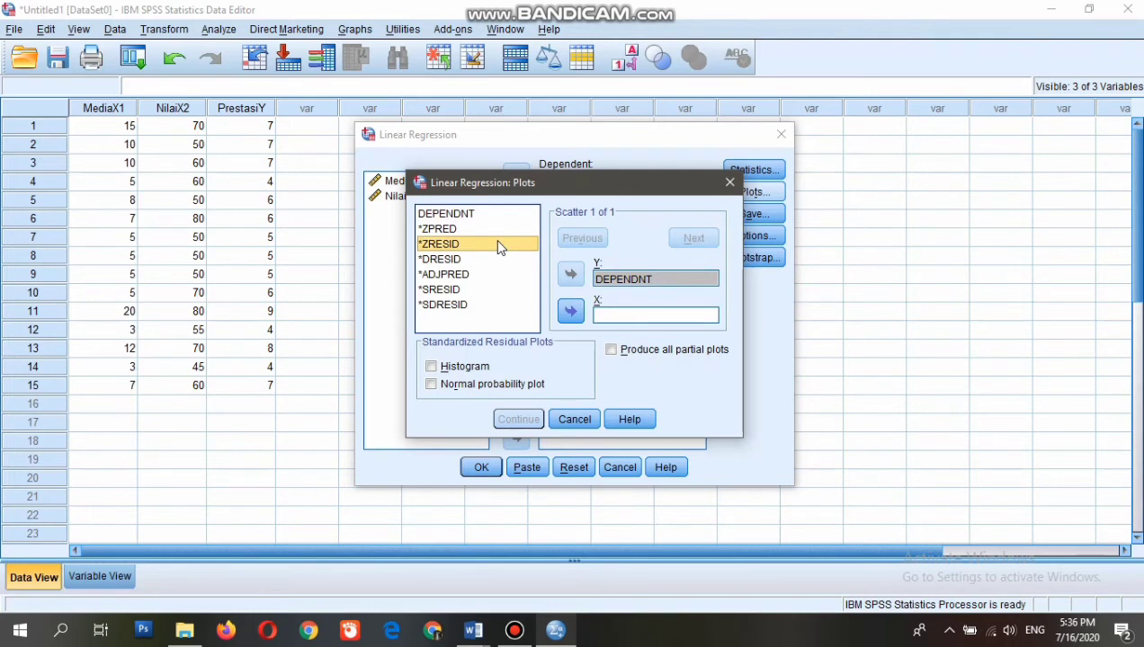
{"action": "left_click", "coordinate": [570, 311]}
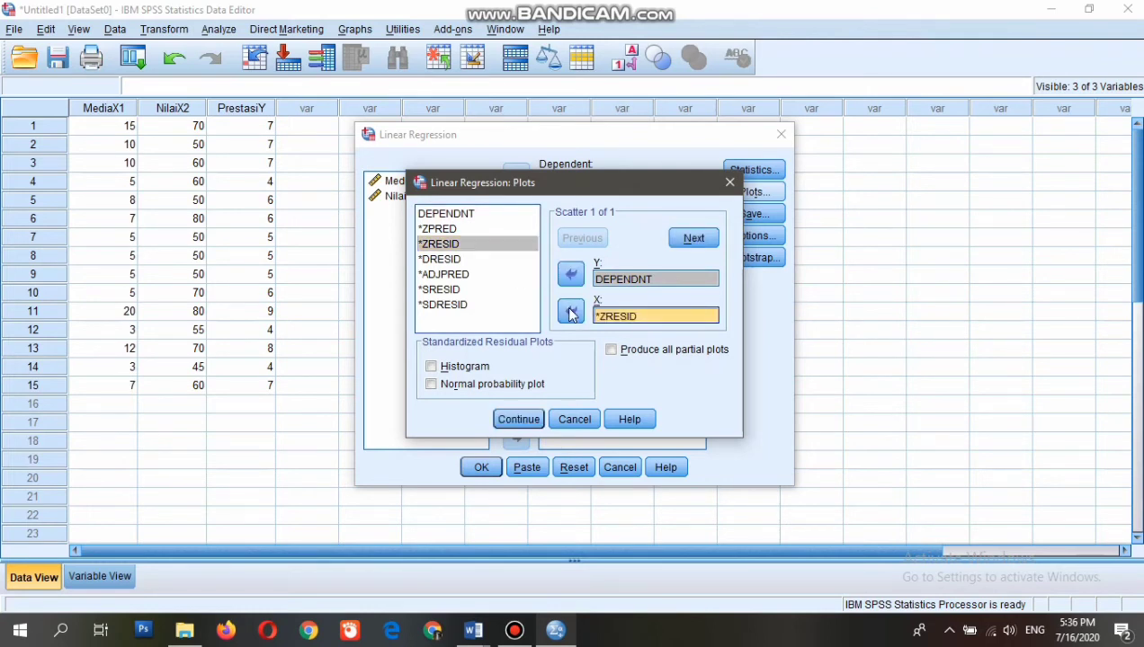
{"action": "left_click", "coordinate": [431, 367]}
{"action": "left_click", "coordinate": [432, 385]}
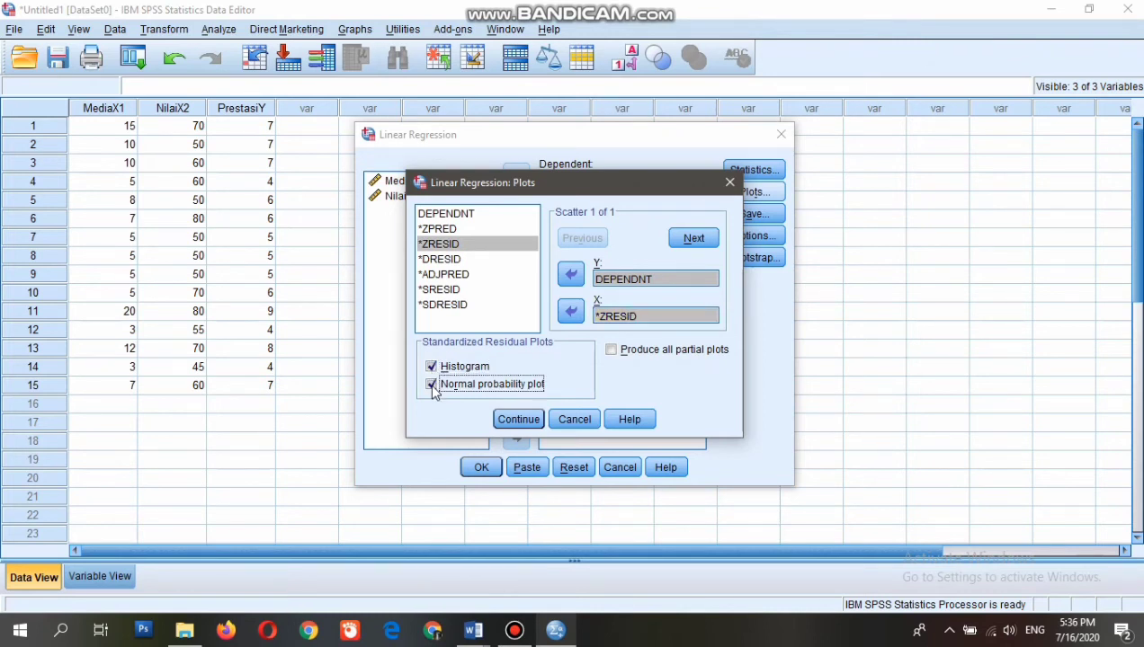
{"action": "left_click", "coordinate": [507, 421]}
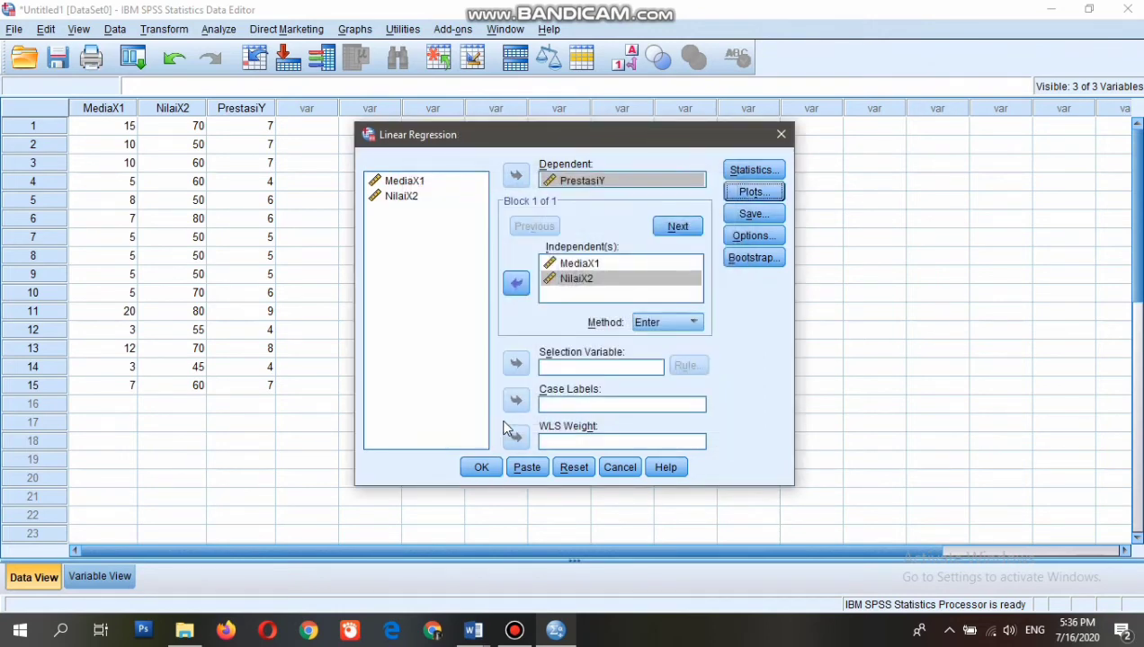
{"action": "left_click", "coordinate": [482, 468]}
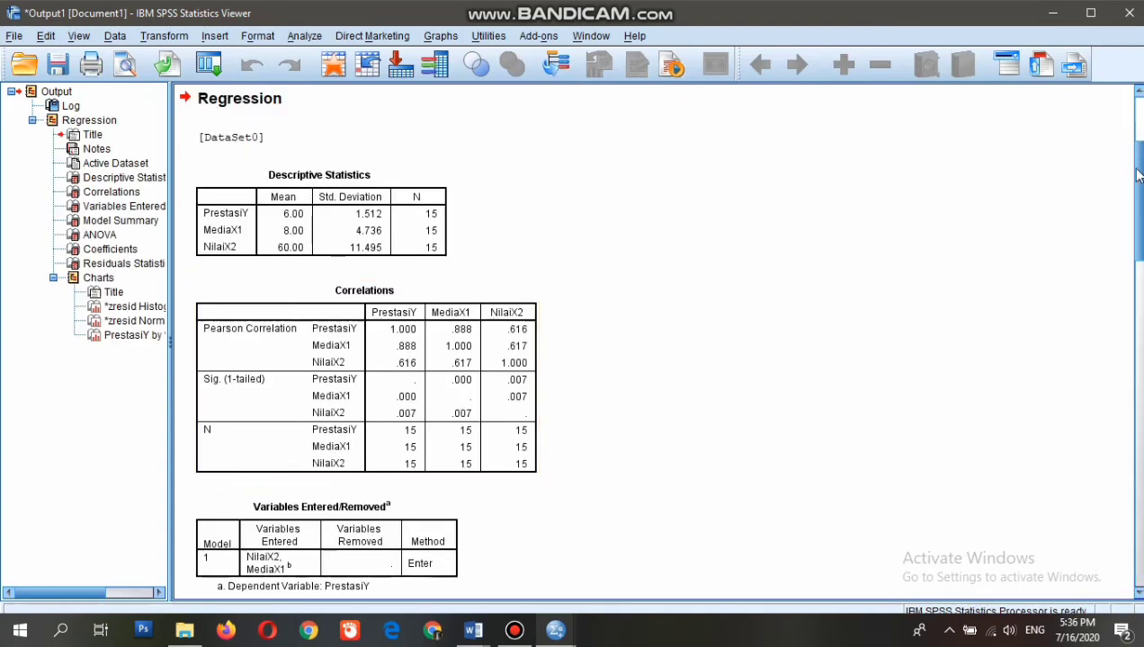
Step: Examine the regression output from the descriptive statistics and correlations through the model summary, ANOVA and coefficients tables
{"action": "scroll", "coordinate": [1138, 176], "scroll_direction": "up", "scroll_amount": 2}
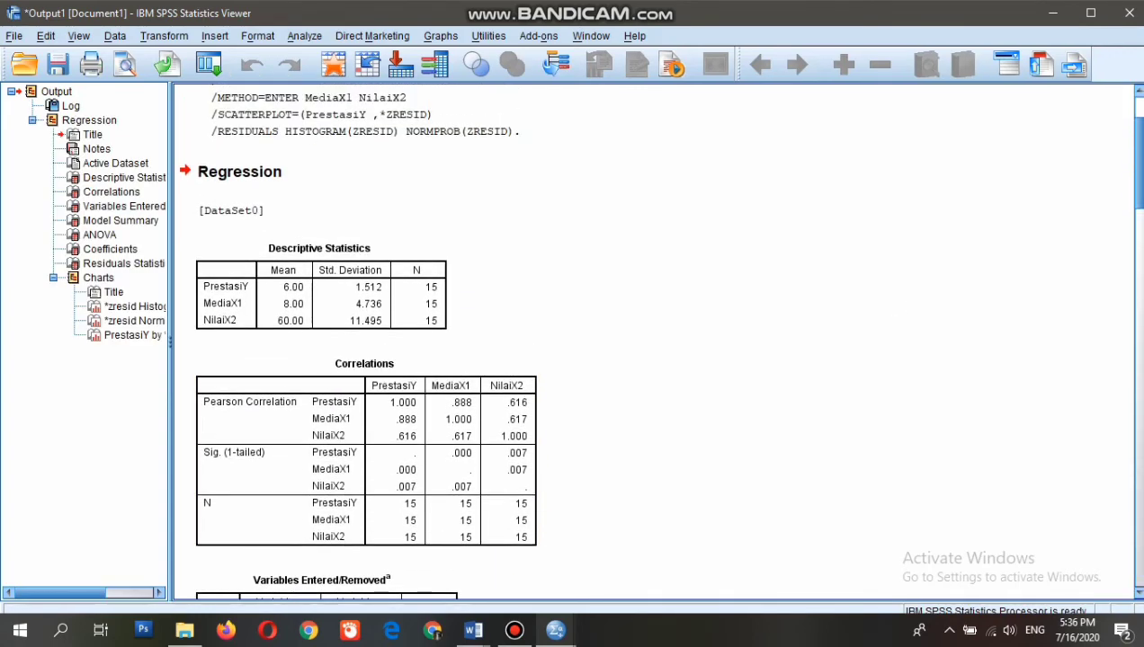
{"action": "scroll", "coordinate": [388, 598], "scroll_direction": "down", "scroll_amount": 3}
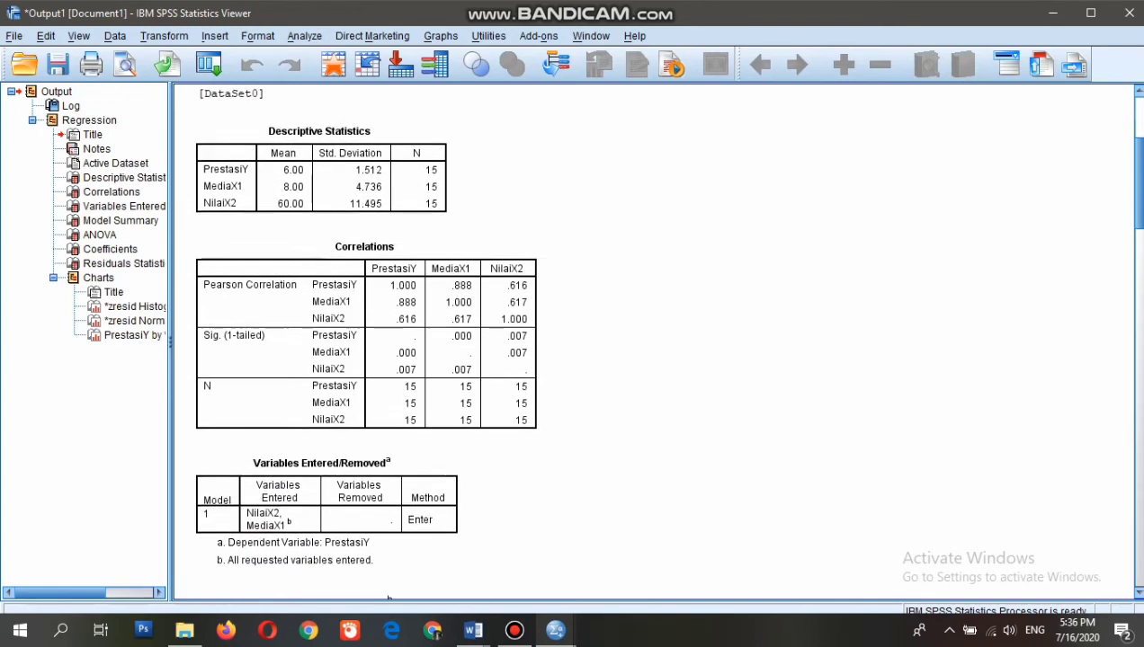
{"action": "scroll", "coordinate": [388, 598], "scroll_direction": "down", "scroll_amount": 2}
{"action": "scroll", "coordinate": [1139, 180], "scroll_direction": "up", "scroll_amount": 3}
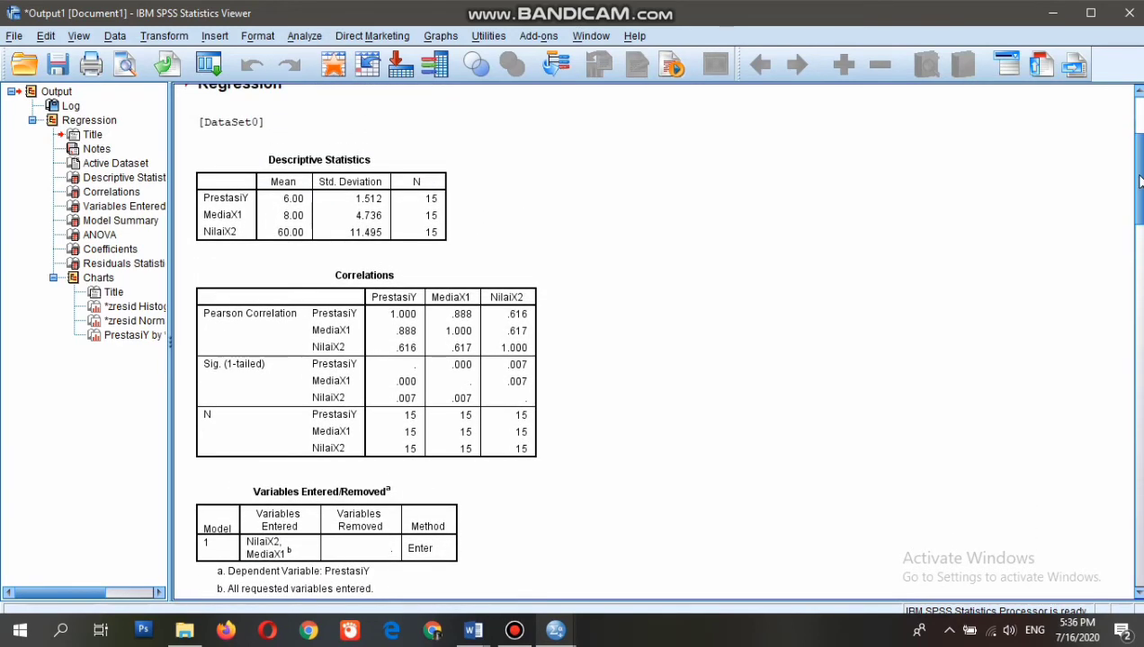
{"action": "scroll", "coordinate": [1139, 210], "scroll_direction": "down", "scroll_amount": 1}
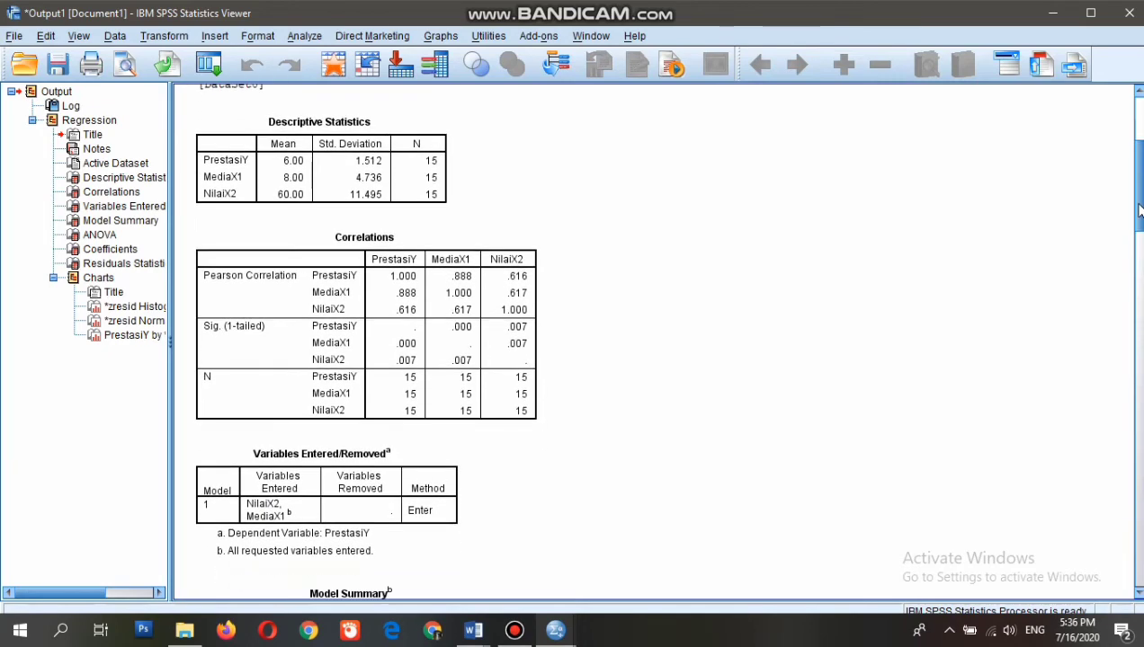
{"action": "left_click_drag", "start_coordinate": [1138, 209], "coordinate": [1140, 313]}
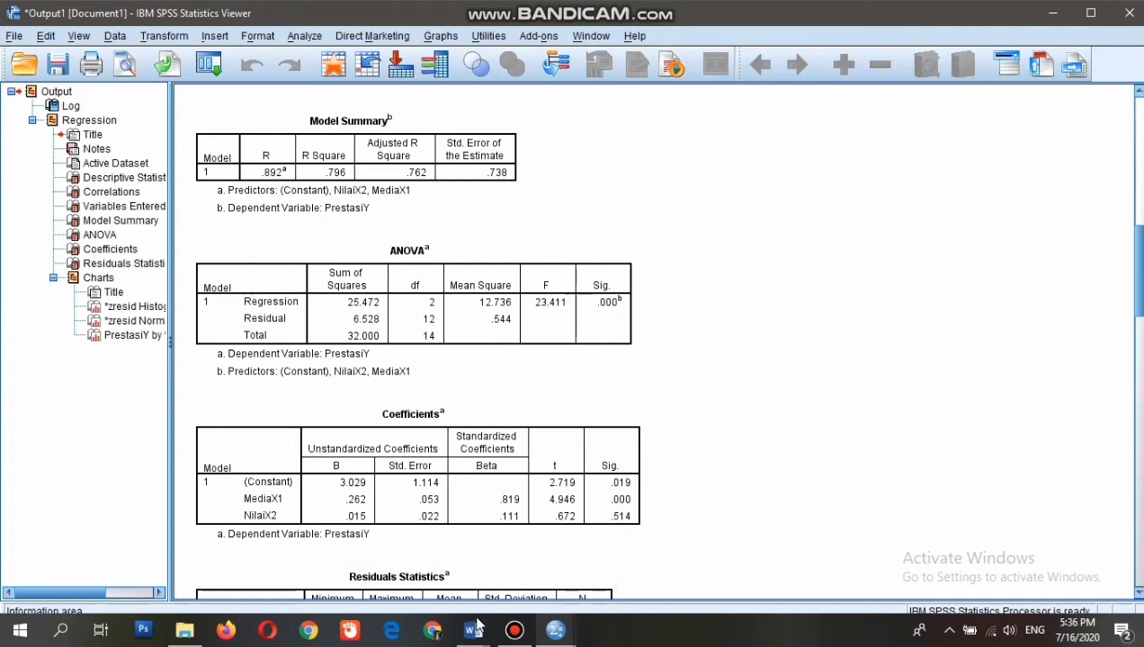
Step: Switch to the Word document UAS Statistik PBI Besok Bangett.docx and read the interpretation of the Correlations and Model Summary tables
{"action": "mouse_move", "coordinate": [477, 634]}
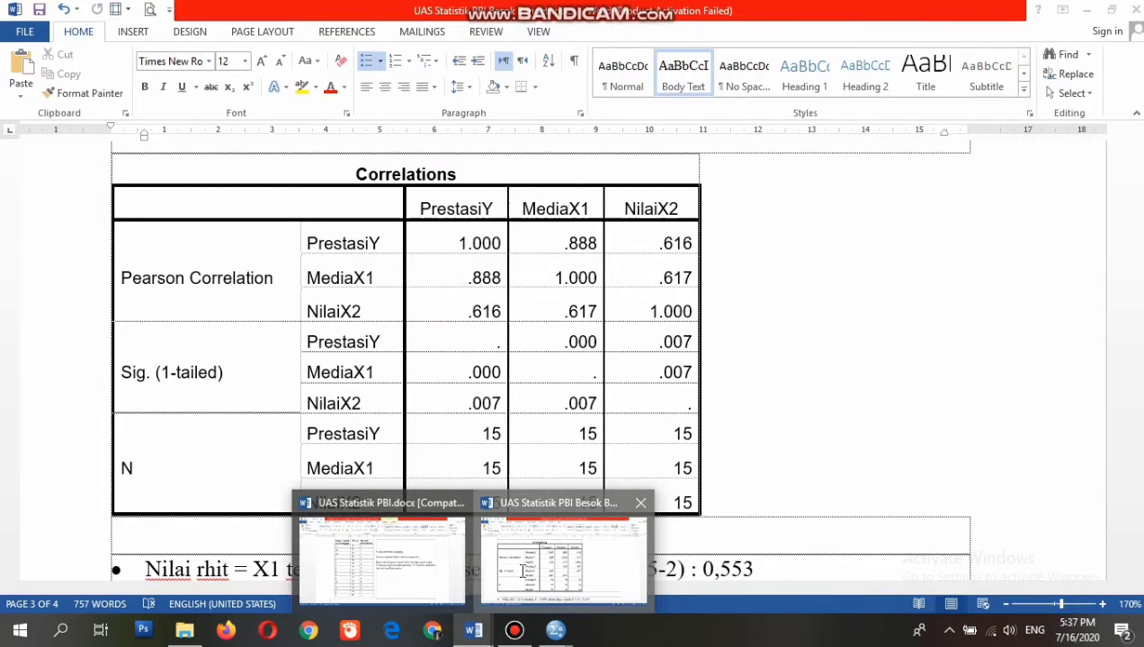
{"action": "left_click", "coordinate": [520, 571]}
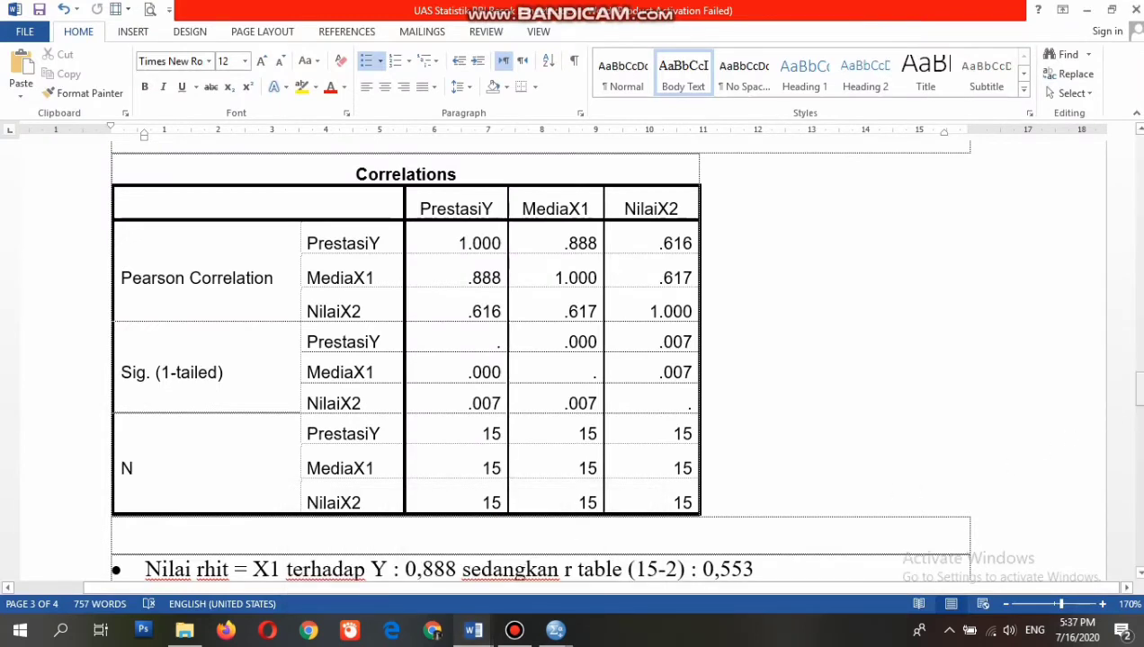
{"action": "left_click_drag", "start_coordinate": [1139, 389], "coordinate": [1138, 405]}
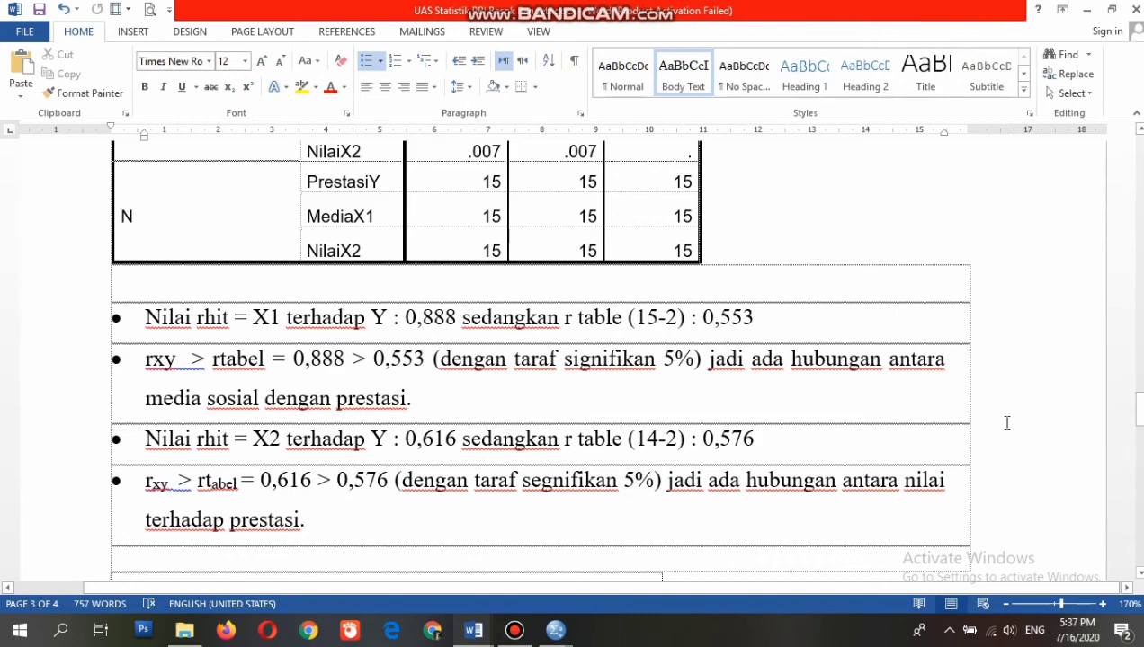
{"action": "left_click_drag", "start_coordinate": [1138, 410], "coordinate": [1139, 441]}
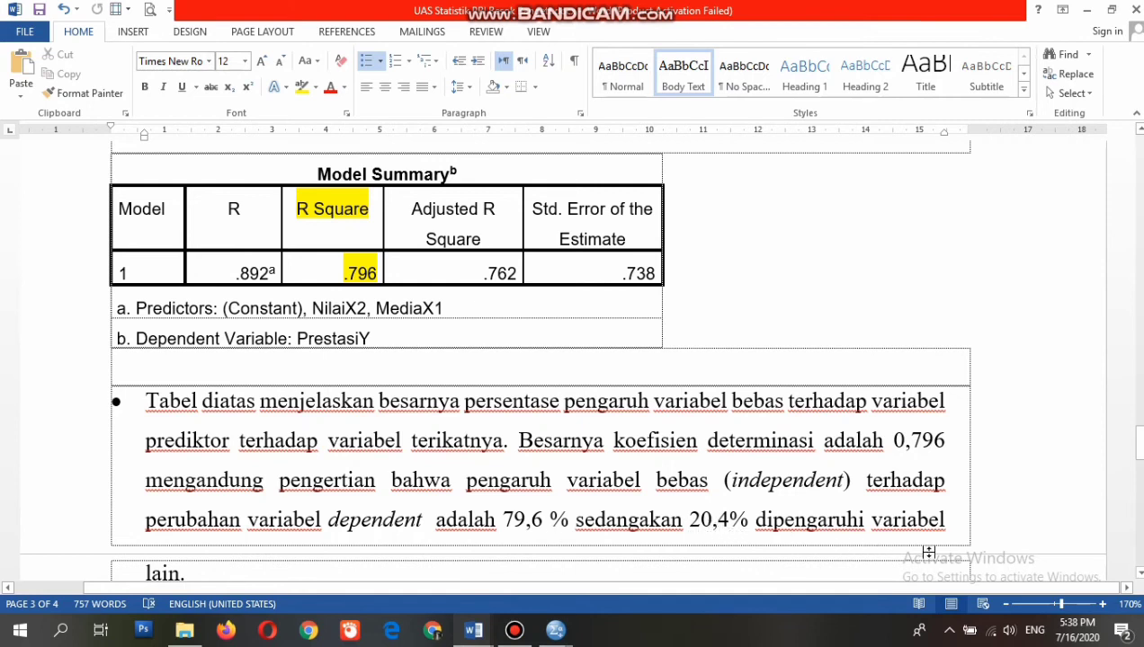
Step: Read the ANOVA table and its F interpretation in the document, marking the Regression row's Sig. value
{"action": "left_click_drag", "start_coordinate": [1138, 446], "coordinate": [1138, 478]}
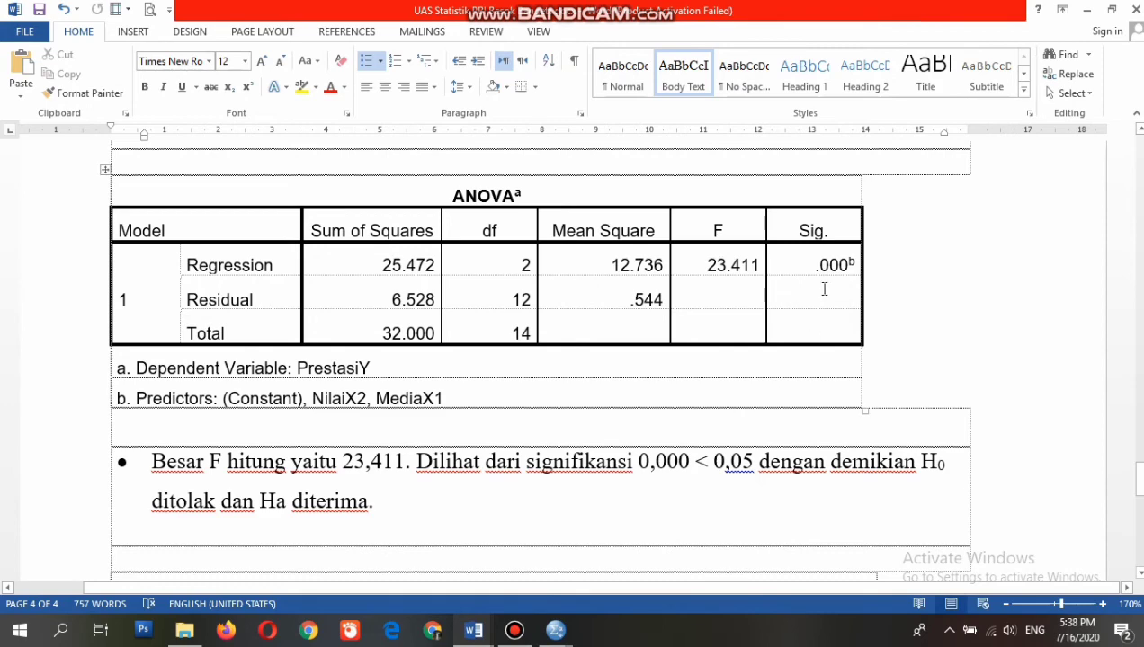
{"action": "left_click_drag", "start_coordinate": [815, 270], "coordinate": [851, 272]}
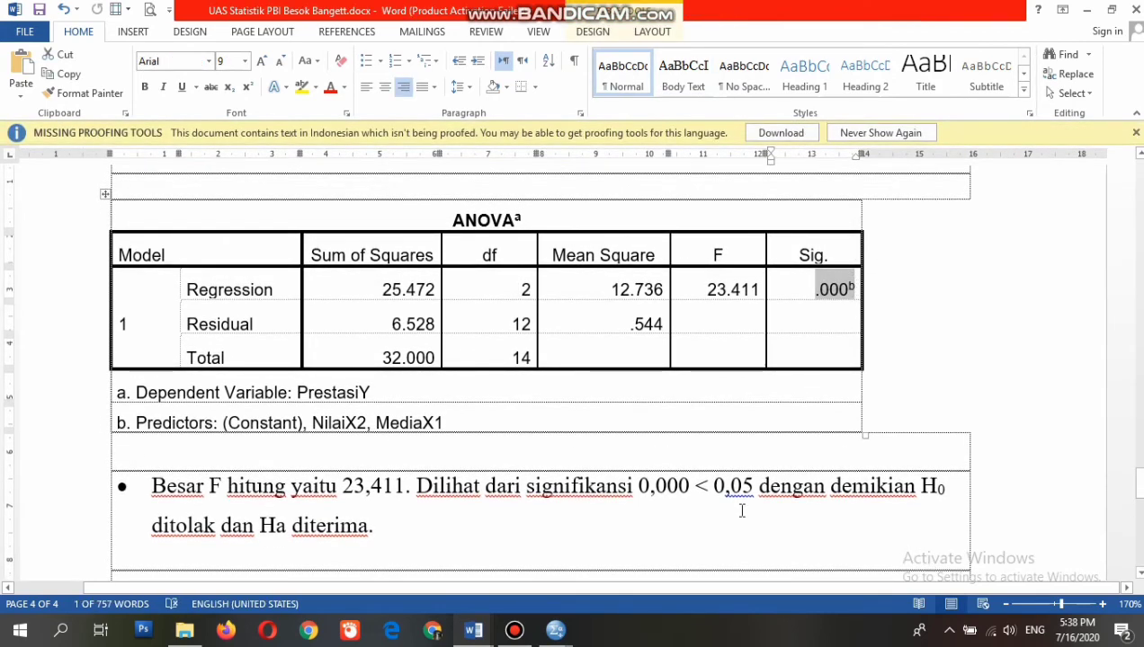
{"action": "left_click", "coordinate": [742, 511]}
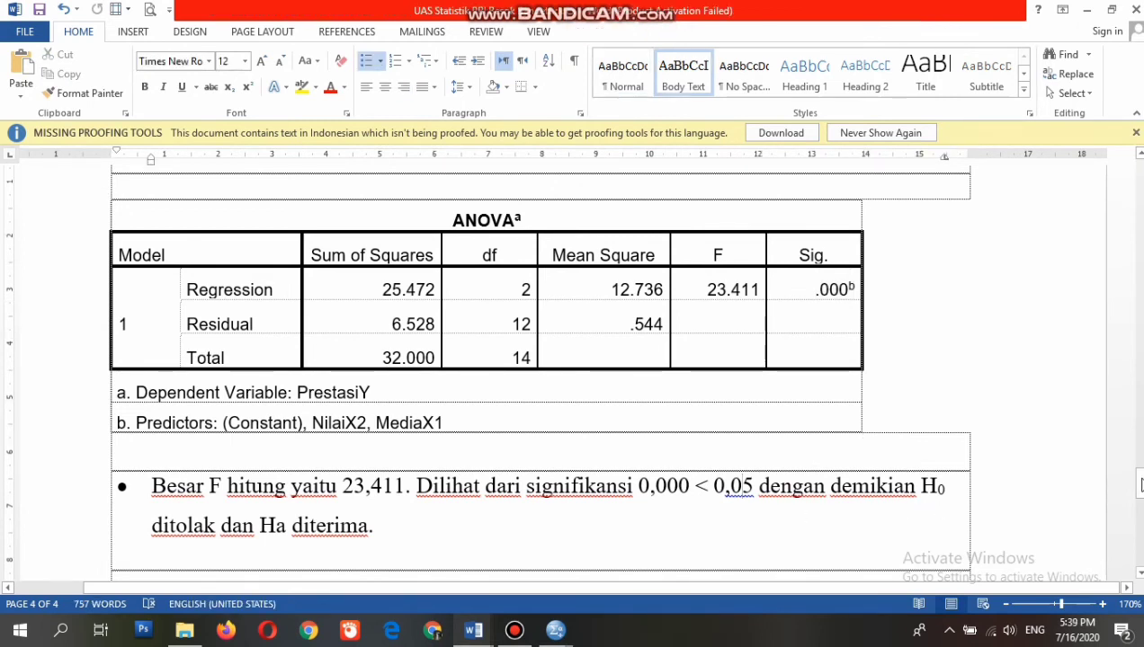
Step: Examine the Coefficients table, marking the B values of Constant, MediaX1 and NilaiX2, and read the regression equation written below it
{"action": "left_click_drag", "start_coordinate": [1138, 481], "coordinate": [1139, 522]}
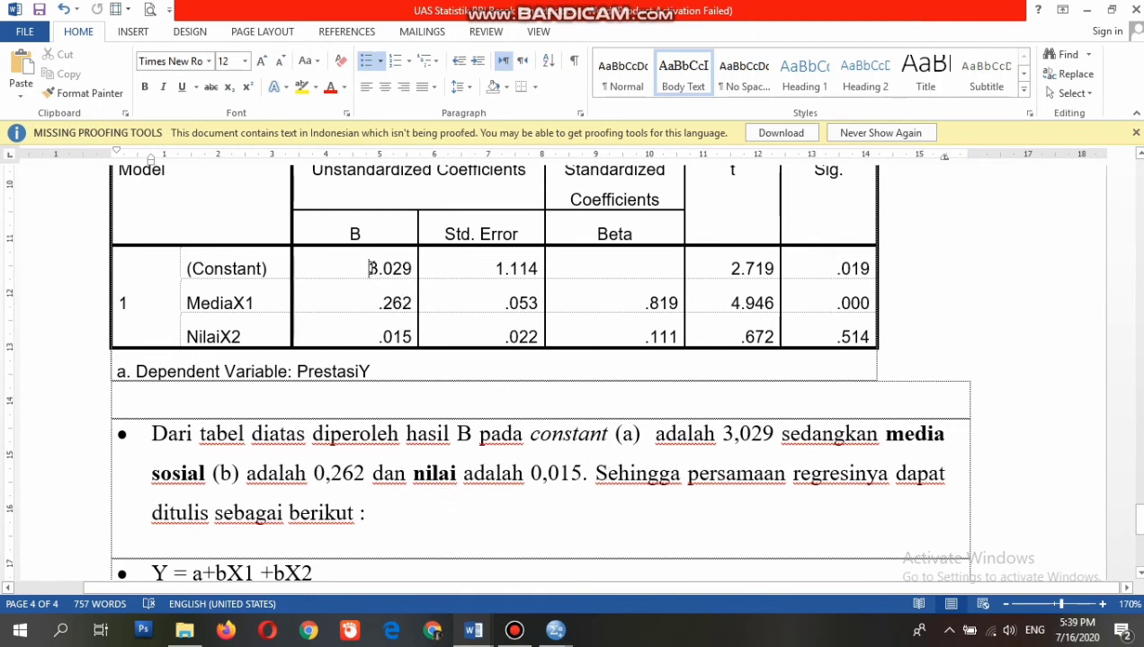
{"action": "left_click_drag", "start_coordinate": [368, 271], "coordinate": [414, 273]}
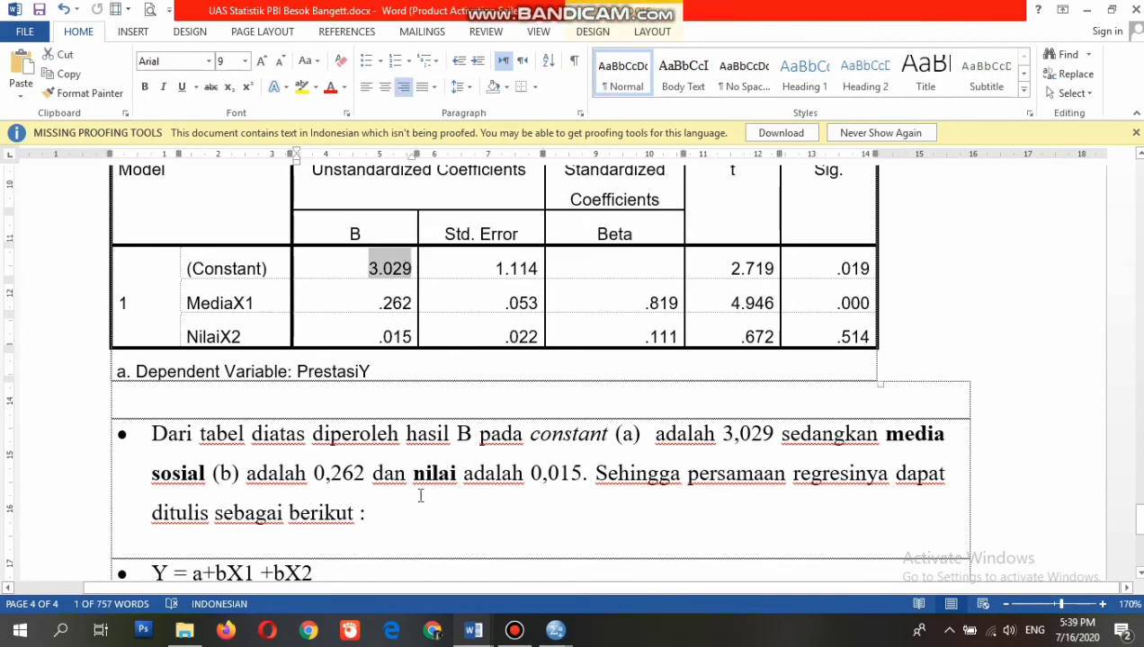
{"action": "left_click", "coordinate": [268, 476]}
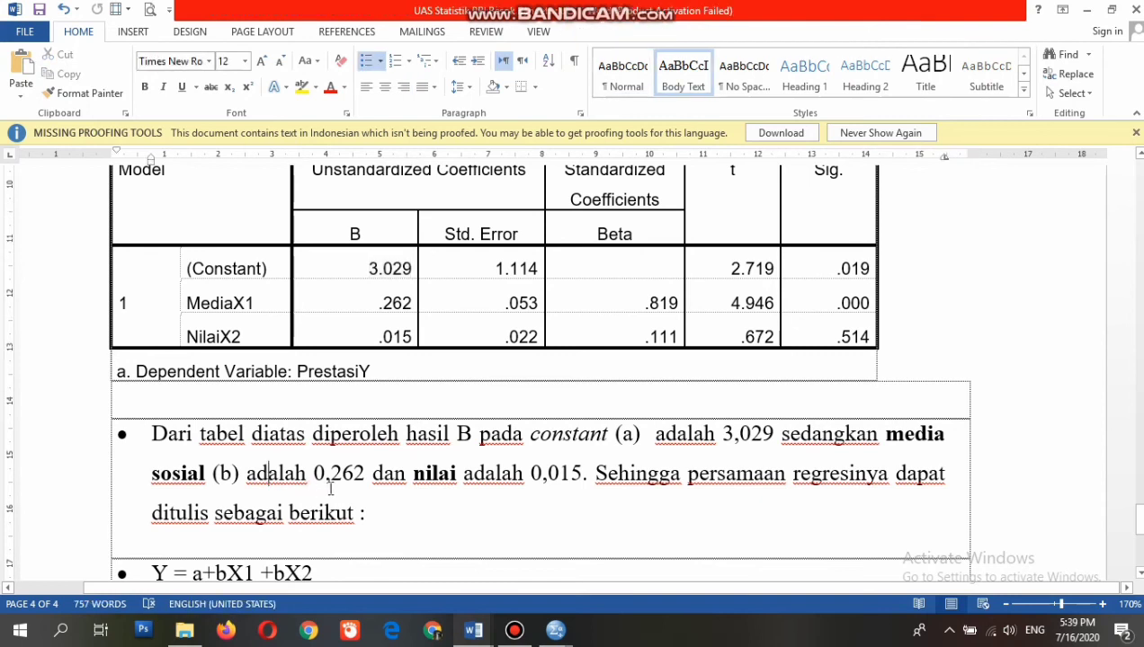
{"action": "left_click_drag", "start_coordinate": [380, 303], "coordinate": [412, 304]}
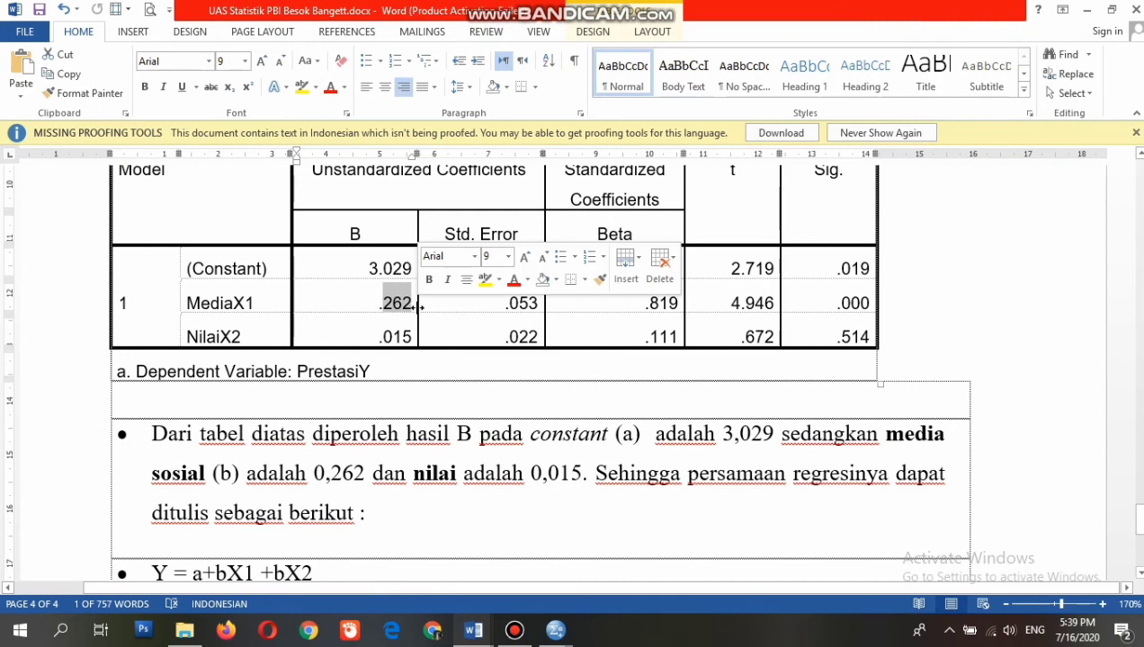
{"action": "left_click_drag", "start_coordinate": [383, 336], "coordinate": [416, 338]}
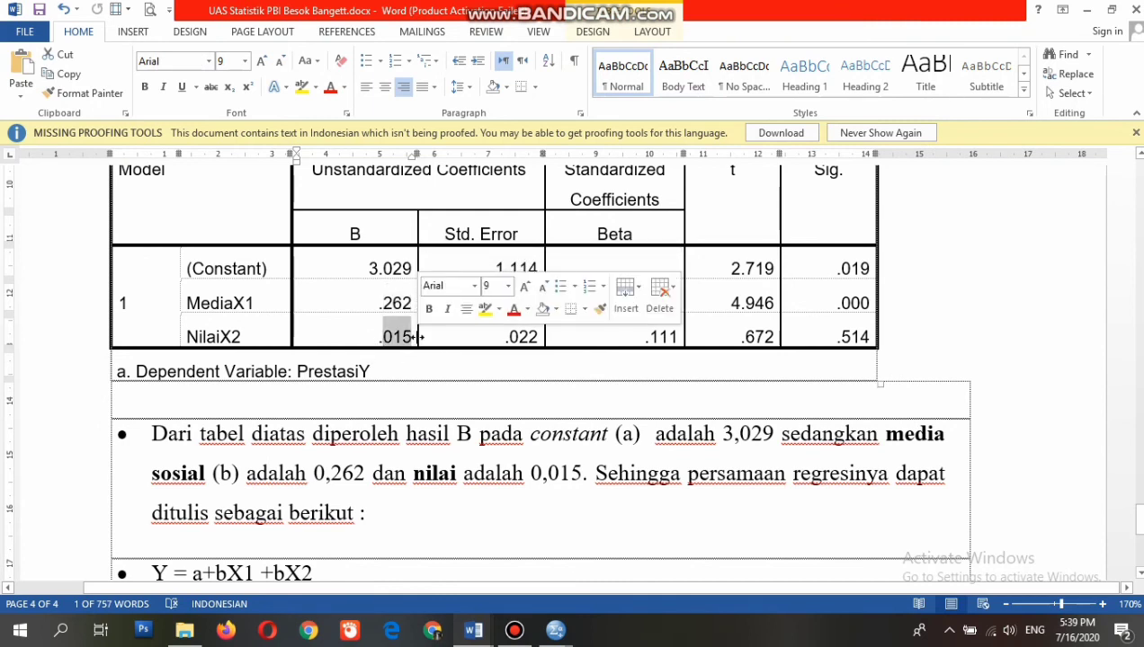
{"action": "left_click", "coordinate": [580, 546]}
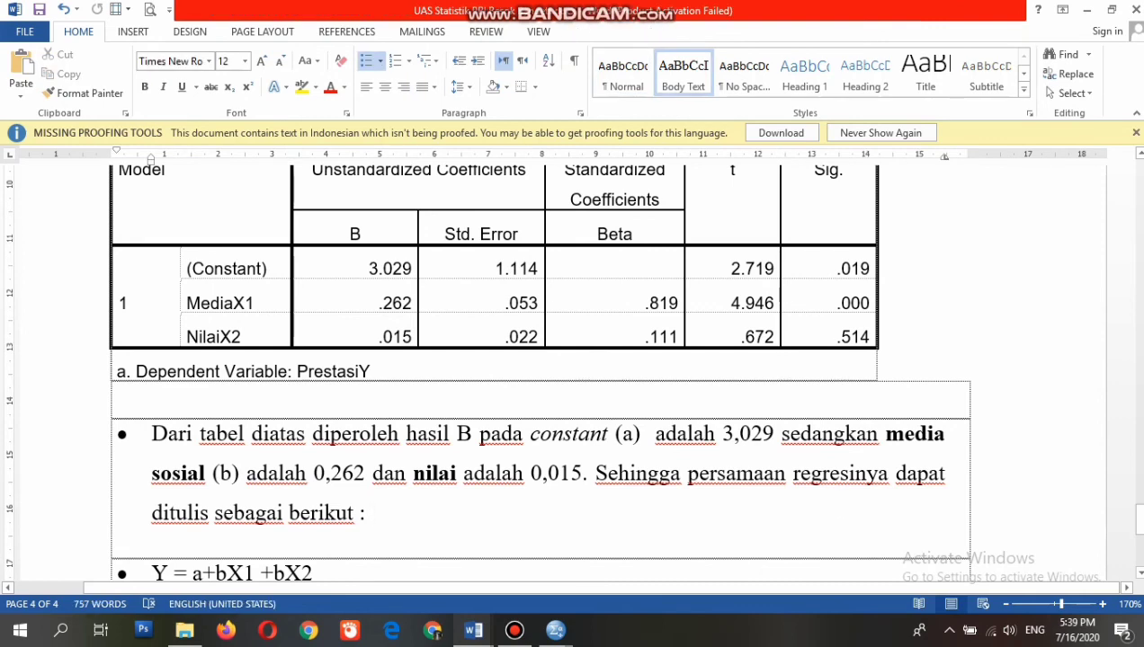
{"action": "left_click_drag", "start_coordinate": [1138, 517], "coordinate": [1138, 532]}
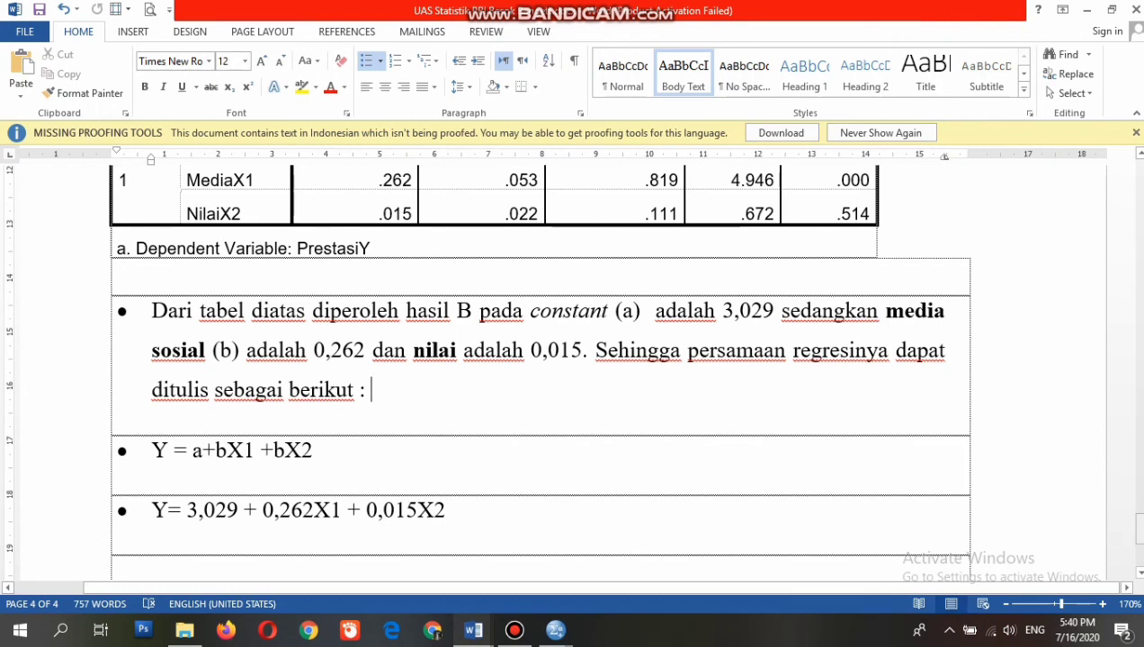
Step: Return to the Correlations table, review the Model Summary and ANOVA in the SPSS output viewer, and switch back to the Word document
{"action": "left_click_drag", "start_coordinate": [1138, 531], "coordinate": [1139, 391]}
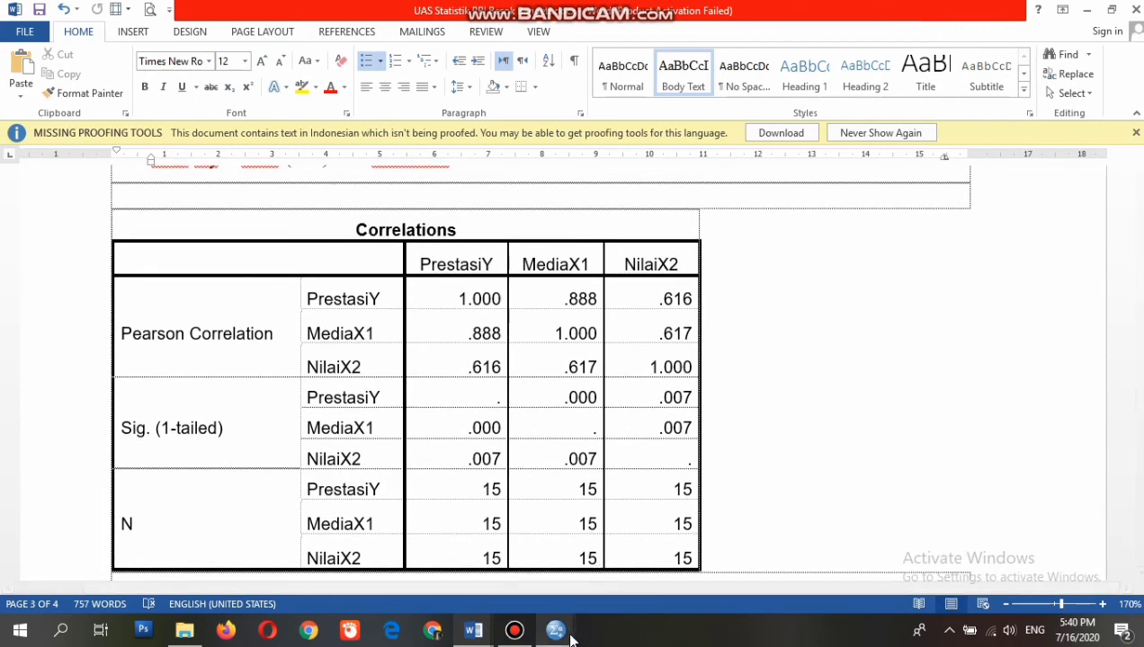
{"action": "mouse_move", "coordinate": [559, 632]}
{"action": "left_click", "coordinate": [600, 607]}
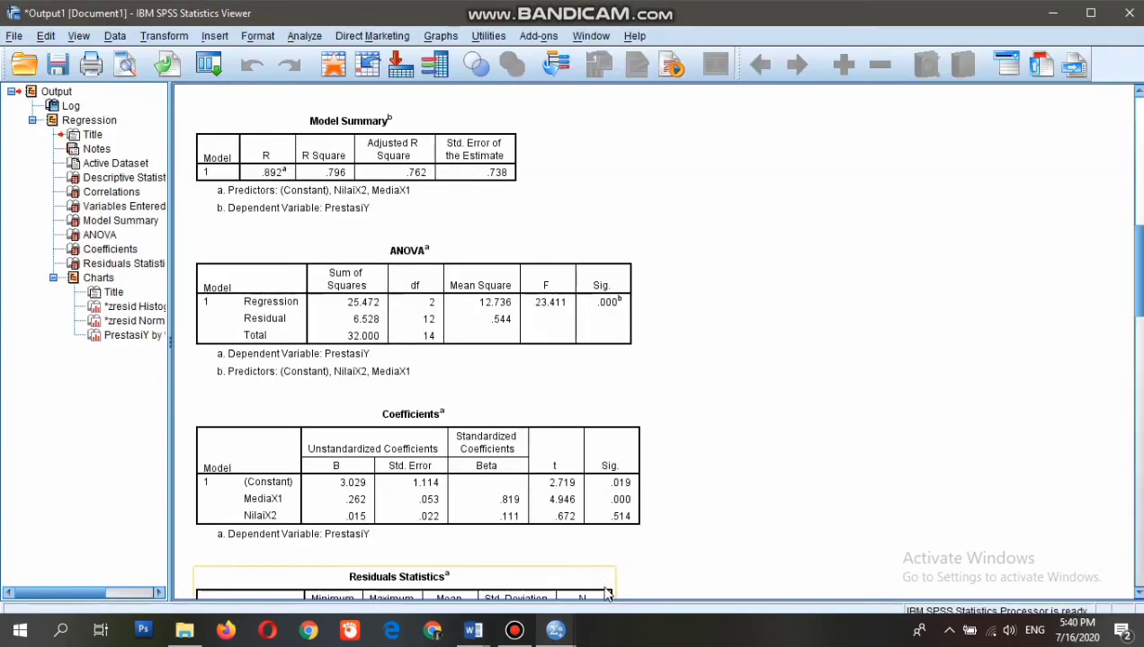
{"action": "mouse_move", "coordinate": [1141, 267]}
{"action": "left_mouse_down"}
{"action": "mouse_move", "coordinate": [1141, 232]}
{"action": "mouse_move", "coordinate": [1141, 249]}
{"action": "left_mouse_up"}
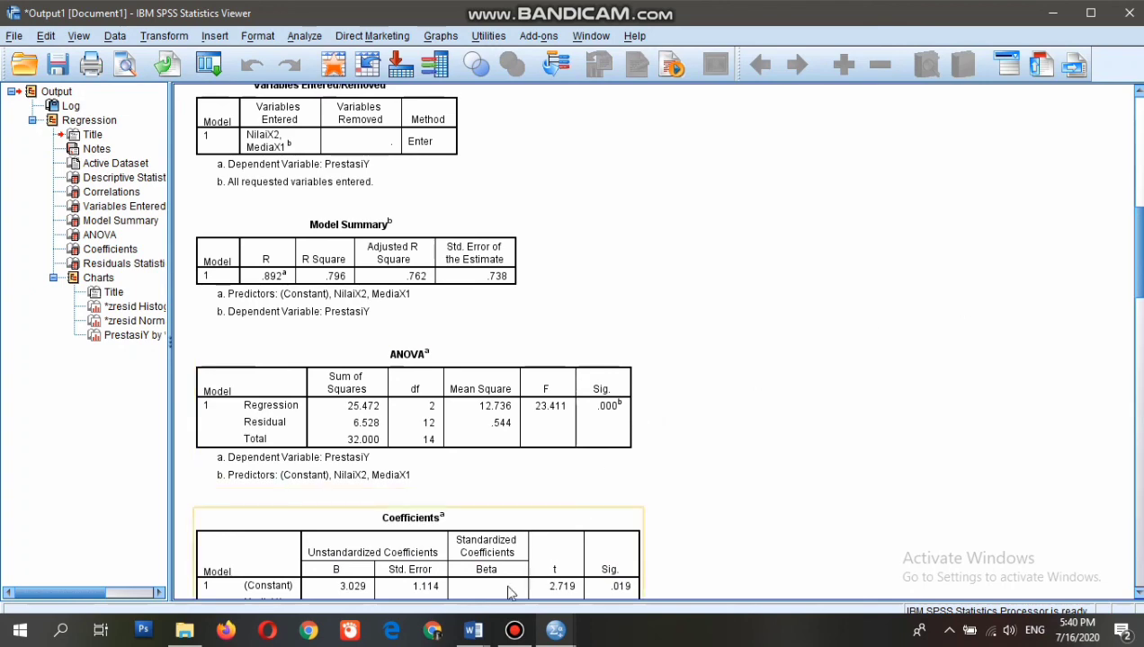
{"action": "left_click", "coordinate": [476, 634]}
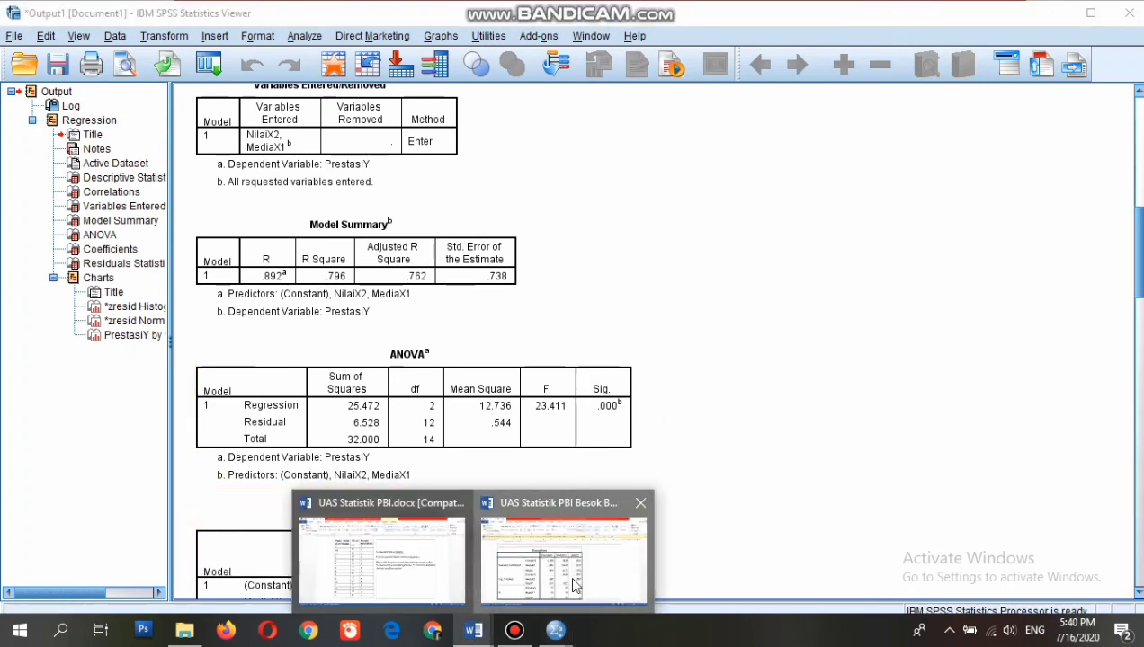
{"action": "left_click", "coordinate": [573, 584]}
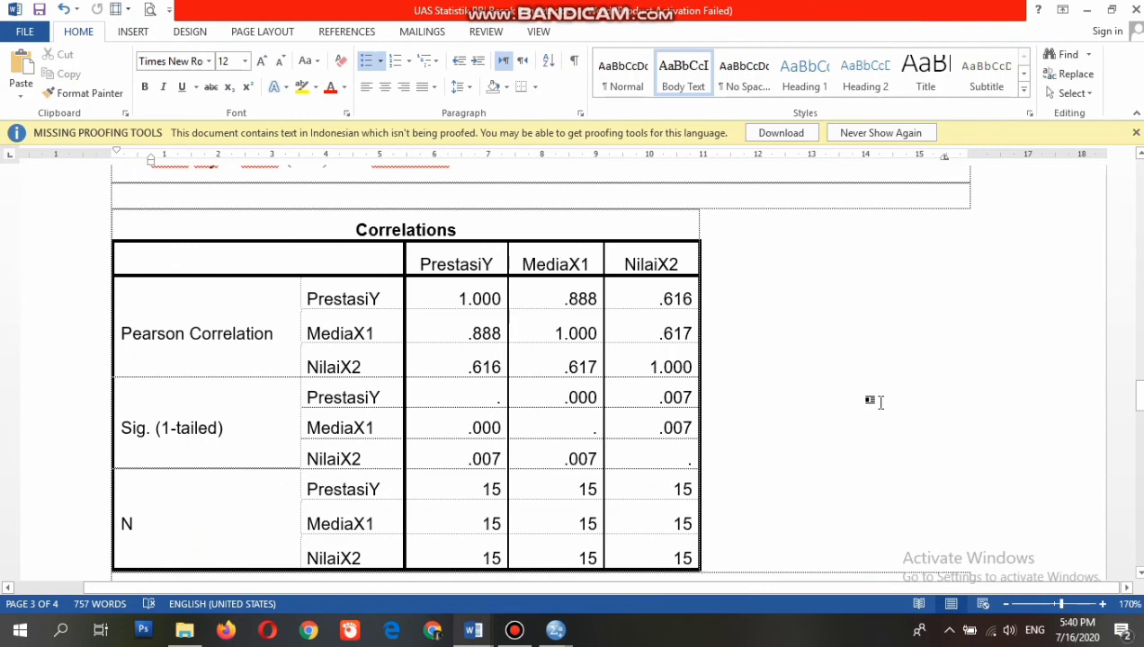
{"action": "left_click", "coordinate": [516, 634]}
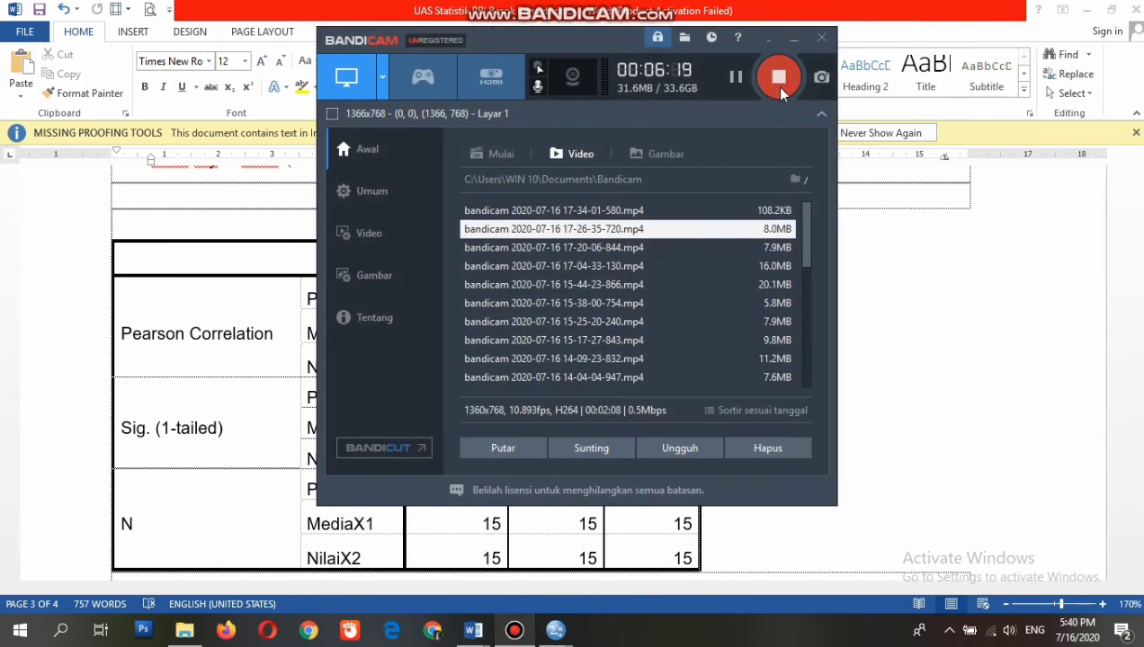